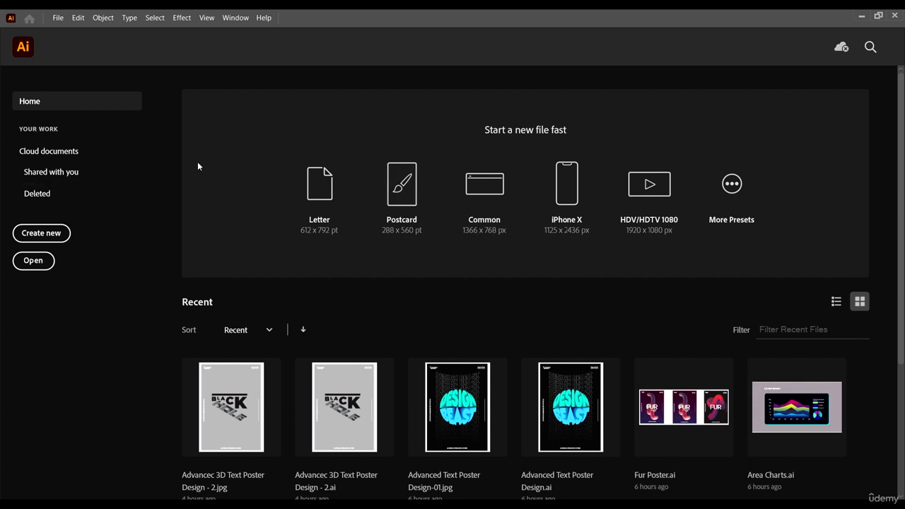
# - Open the Illustrator file "3D Blend Text Poster Design" from the 7 TYPOGRAPHY folder
pyautogui.click(33, 260)
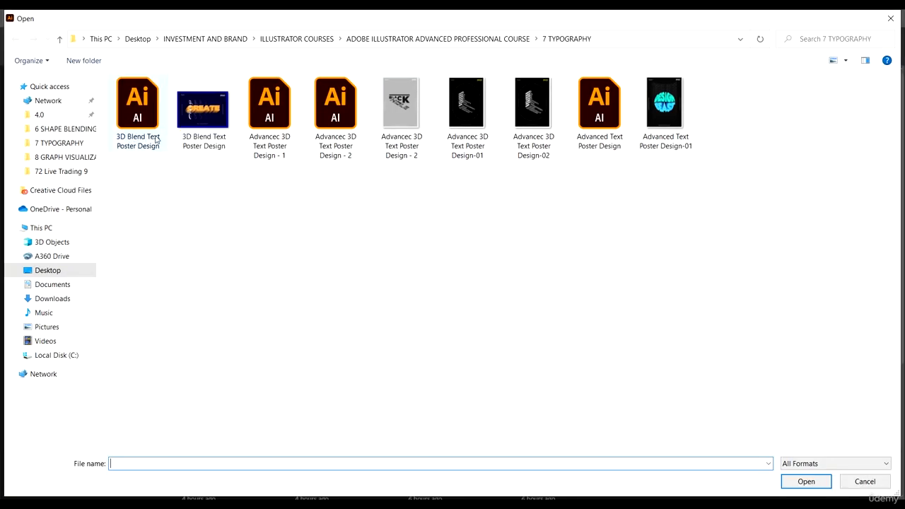
pyautogui.click(141, 103)
pyautogui.click(792, 484)
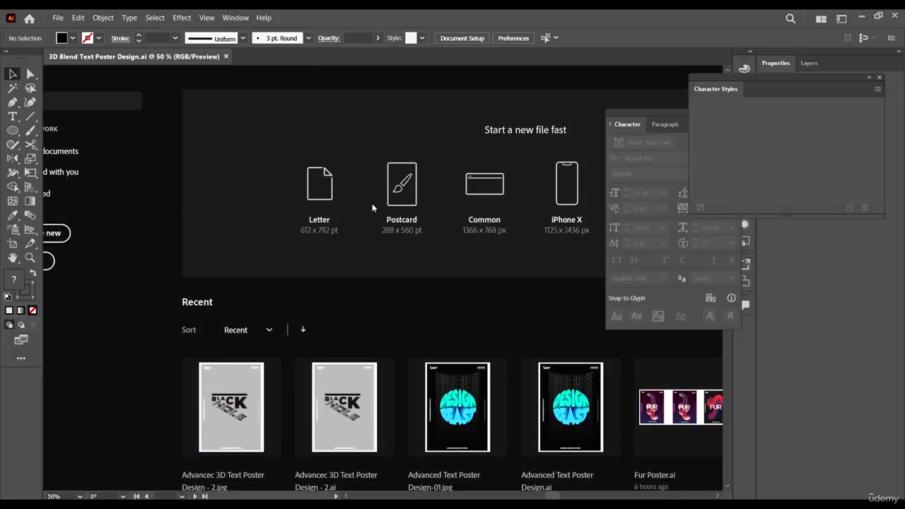
pyautogui.scroll(-1, 304, 286)
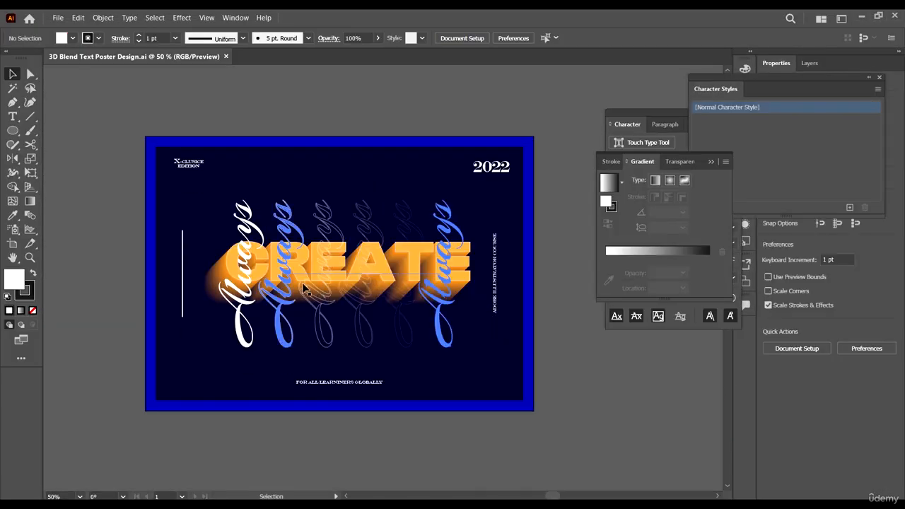
pyautogui.hscroll(2, 304, 286)
pyautogui.scroll(-2, 314, 276)
pyautogui.hscroll(2, 404, 273)
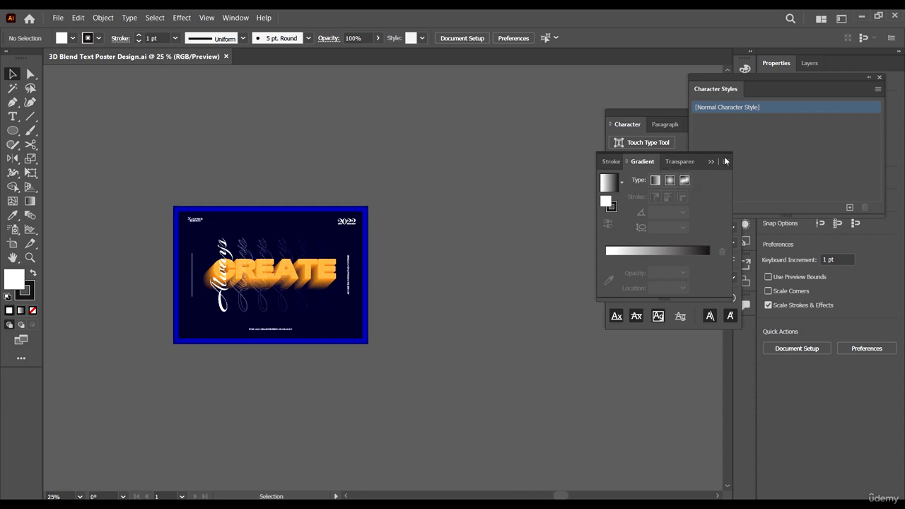
# - Close the floating Character Styles, Gradient and Character panels to clear the workspace
pyautogui.moveTo(639, 160)
pyautogui.mouseDown()
pyautogui.moveTo(622, 222)
pyautogui.moveTo(636, 157)
pyautogui.moveTo(629, 161)
pyautogui.mouseUp()
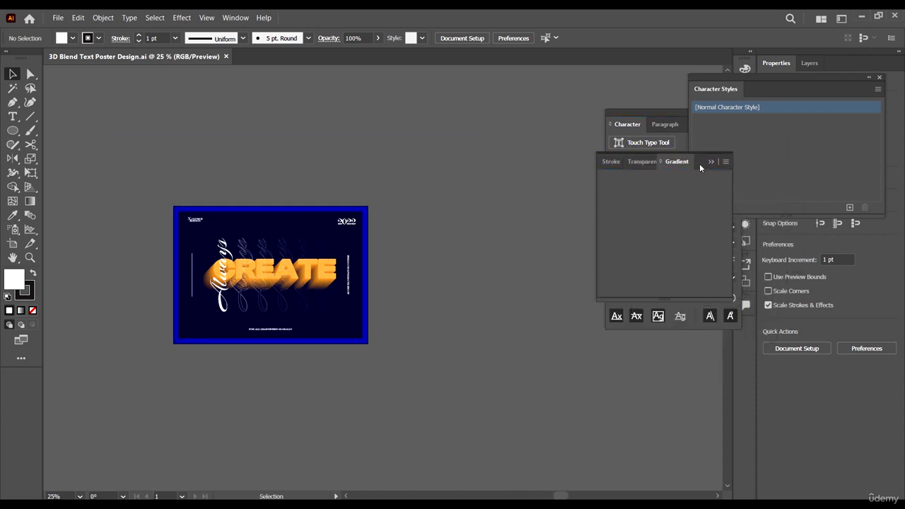
pyautogui.click(880, 77)
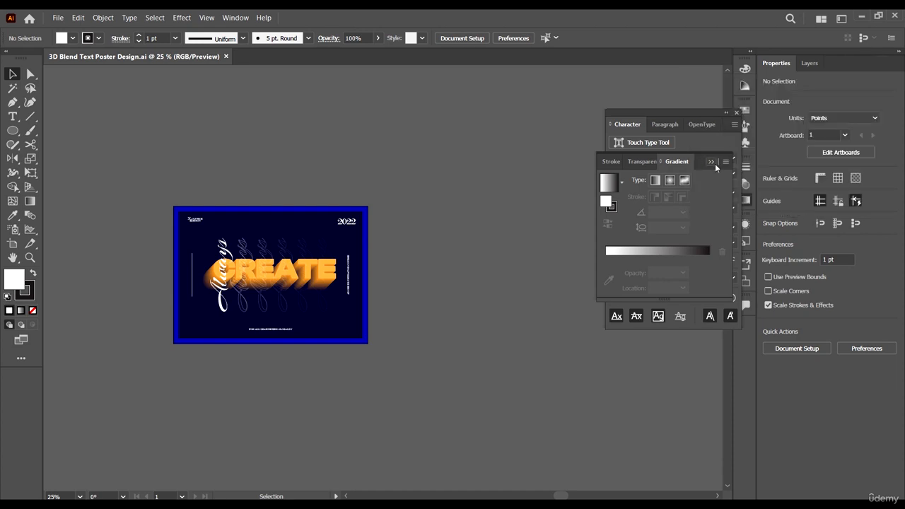
pyautogui.click(678, 160)
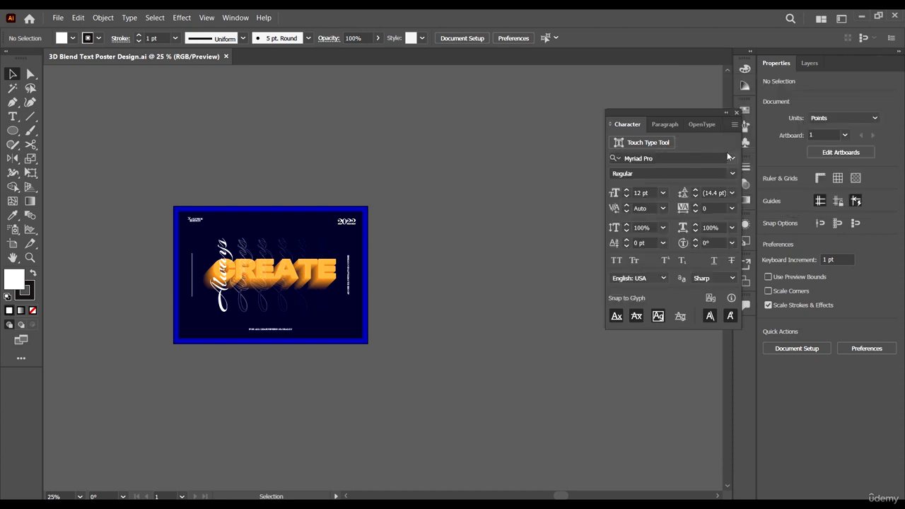
pyautogui.moveTo(689, 118); pyautogui.dragTo(658, 186)
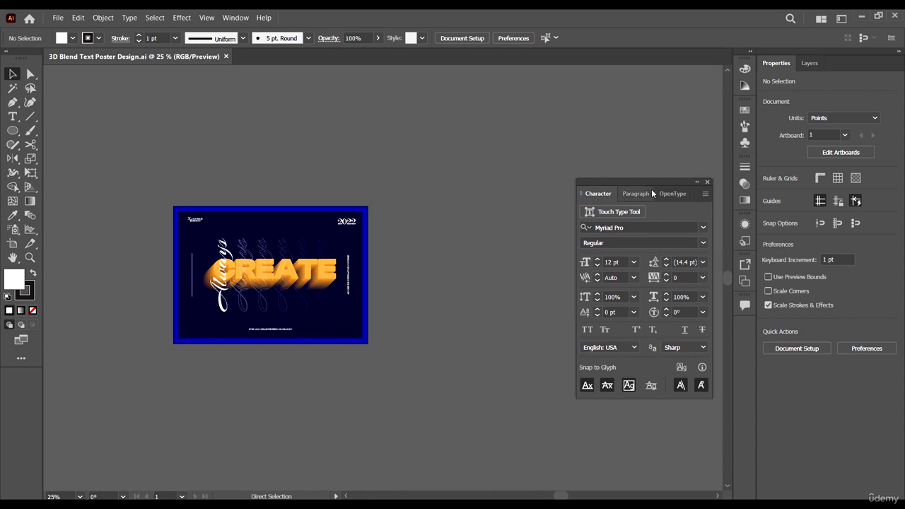
pyautogui.click(707, 181)
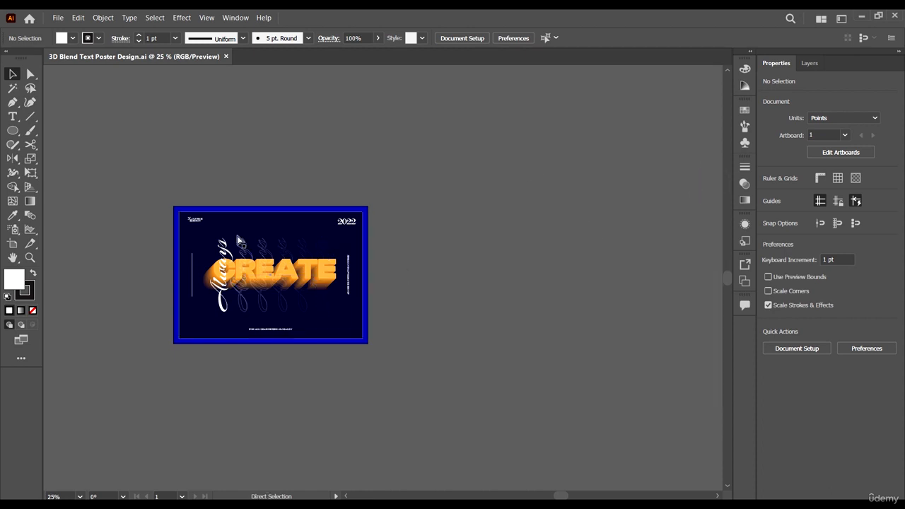
# - Duplicate the poster's artboard together with its artwork and place the copy beside the original at the same height
pyautogui.hscroll(-2, 345, 309)
pyautogui.scroll(1, 327, 293)
pyautogui.scroll(1, 327, 294)
pyautogui.hscroll(2, 327, 293)
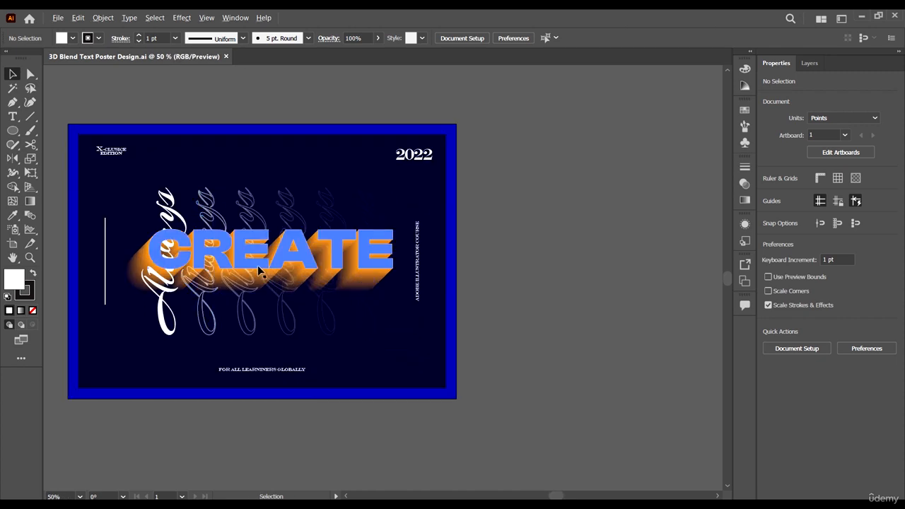
pyautogui.scroll(-3, 269, 267)
pyautogui.scroll(2, 272, 265)
pyautogui.hscroll(2, 273, 263)
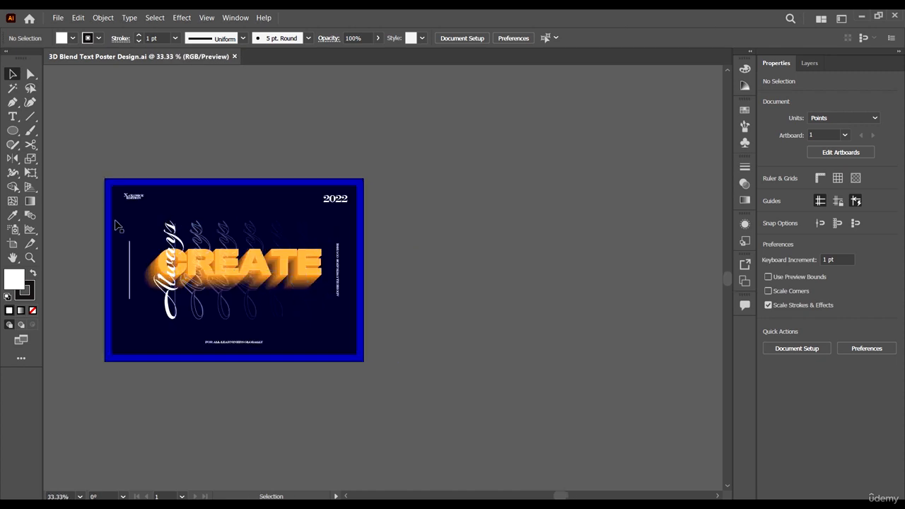
pyautogui.click(12, 243)
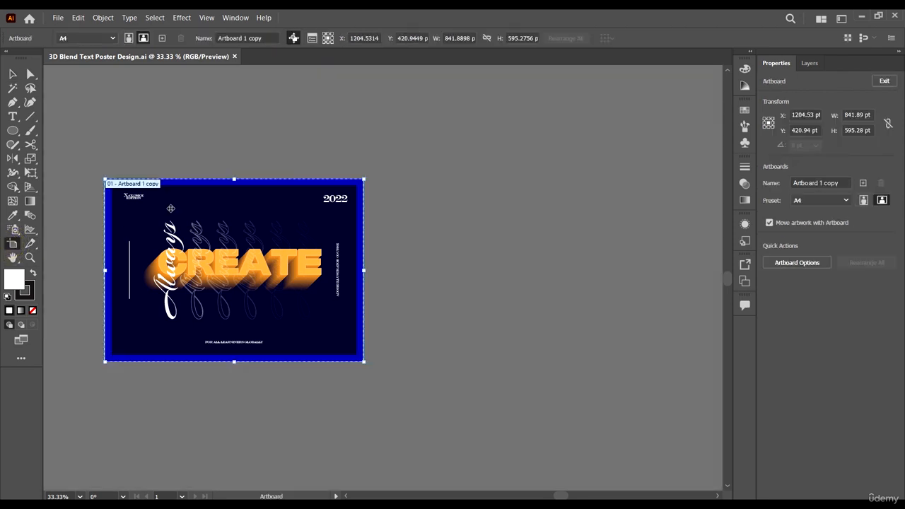
pyautogui.moveTo(129, 190); pyautogui.dragTo(439, 196)
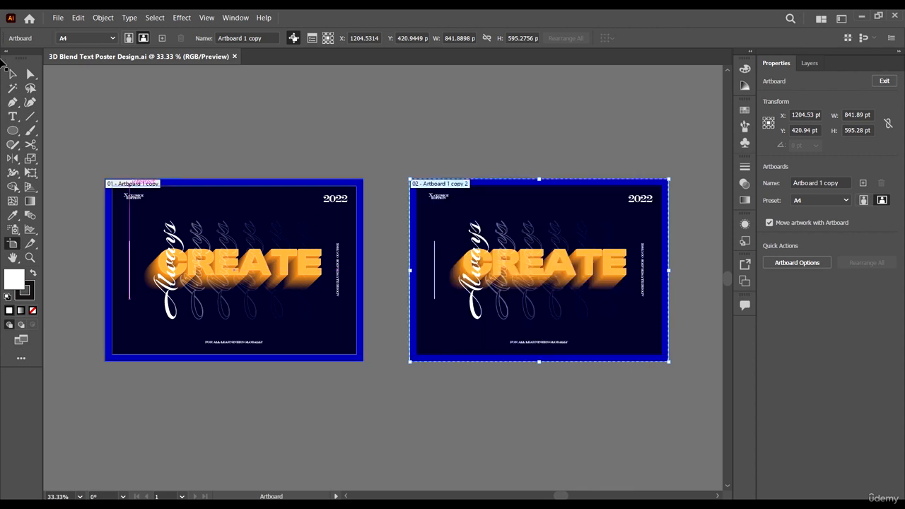
# - Delete all artwork on the duplicated artboard, leaving the artboard itself blank
pyautogui.click(8, 73)
pyautogui.moveTo(404, 162); pyautogui.dragTo(687, 407)
pyautogui.press('Delete')
pyautogui.click(648, 335)
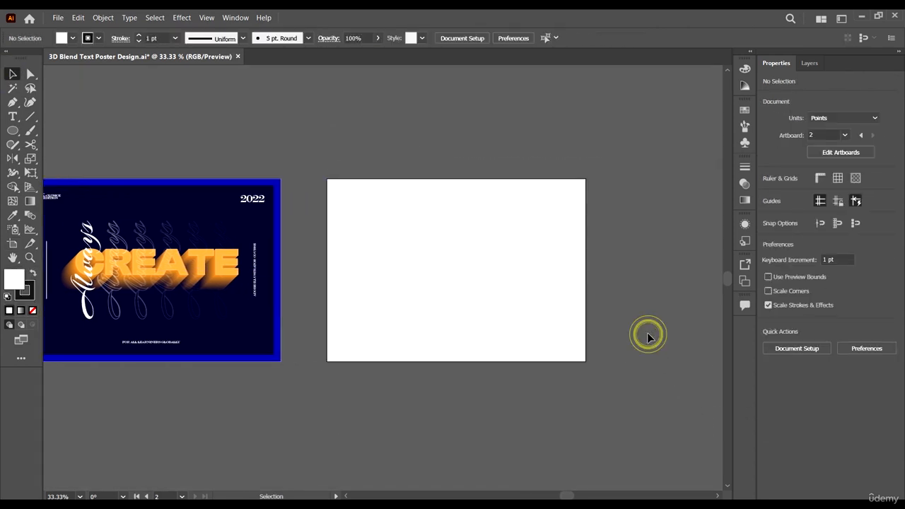
pyautogui.scroll(-2, 428, 271)
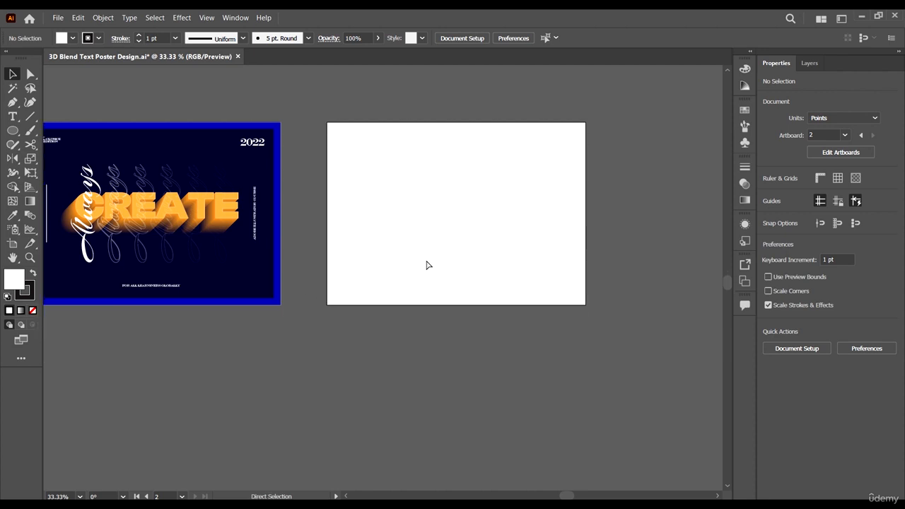
pyautogui.hscroll(-2, 427, 262)
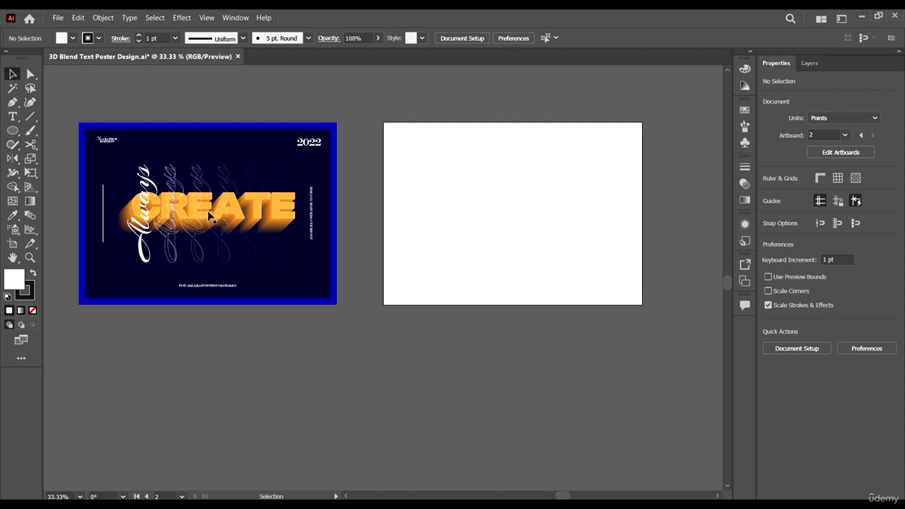
# - Check which font the CREATE lettering on the original poster uses
pyautogui.click(291, 209)
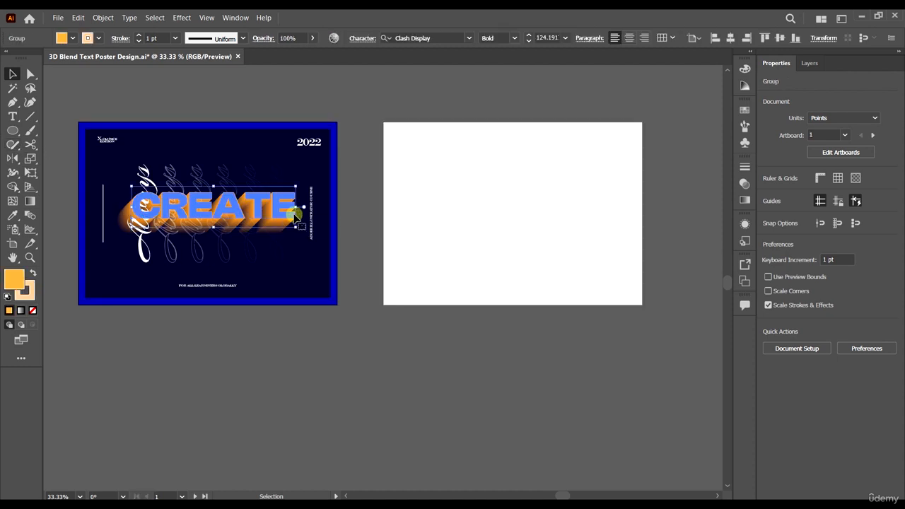
pyautogui.click(459, 39)
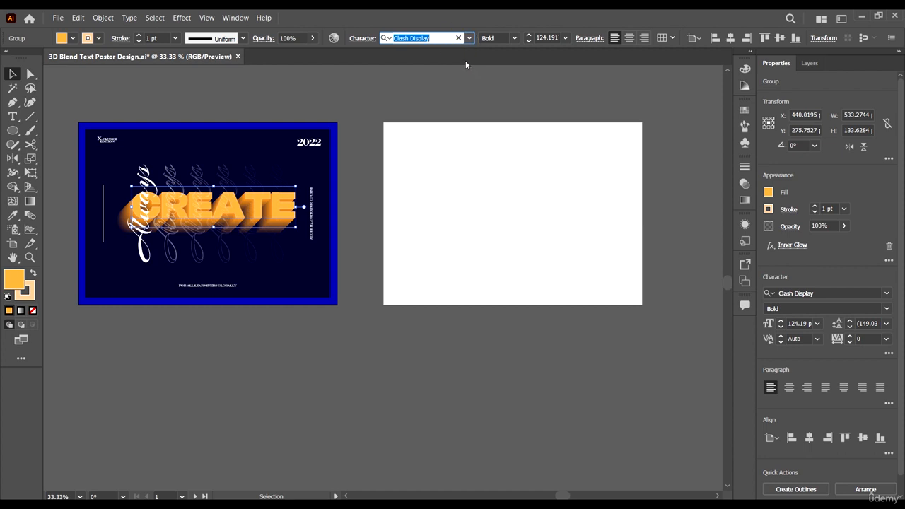
pyautogui.click(495, 144)
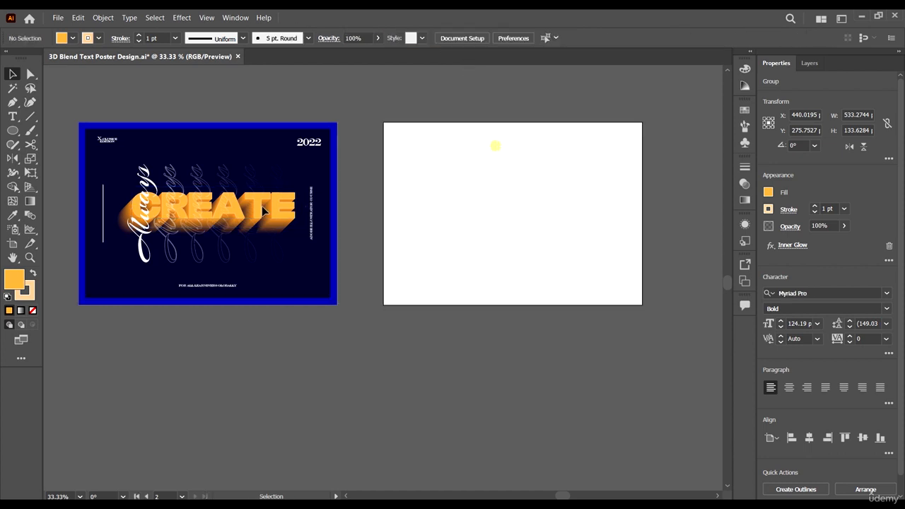
# - Add the point text "CRERATE" in the upper middle of the blank artboard
pyautogui.click(12, 116)
pyautogui.click(460, 198)
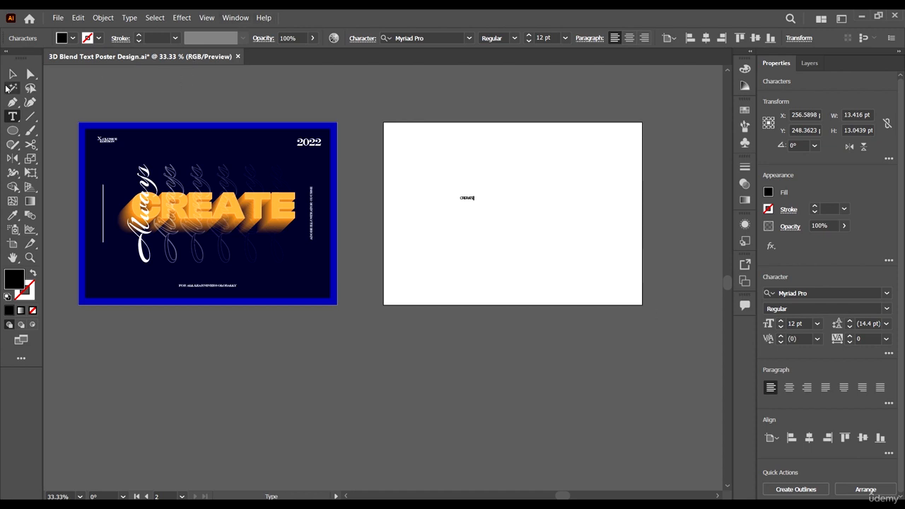
pyautogui.click(12, 73)
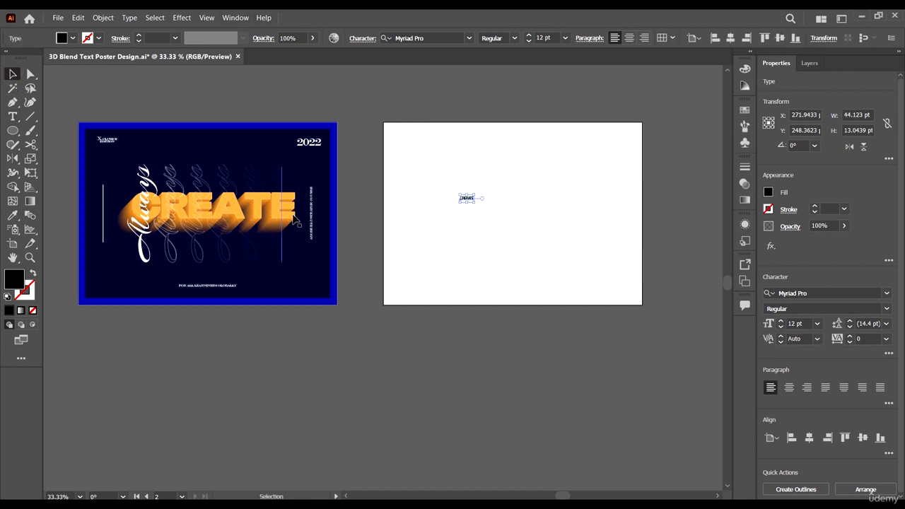
# - Check the font size of the original poster's CREATE lettering and set the new text to 124 pt
pyautogui.click(292, 209)
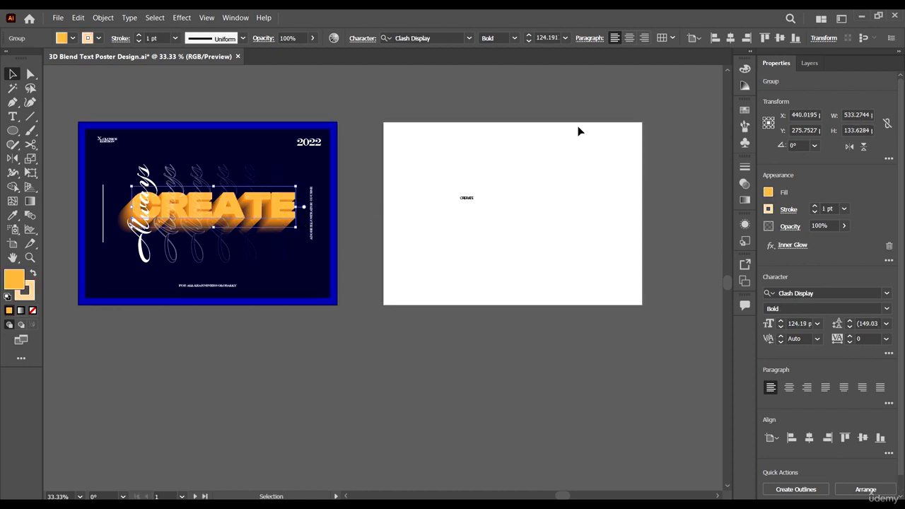
pyautogui.moveTo(478, 241); pyautogui.dragTo(452, 188)
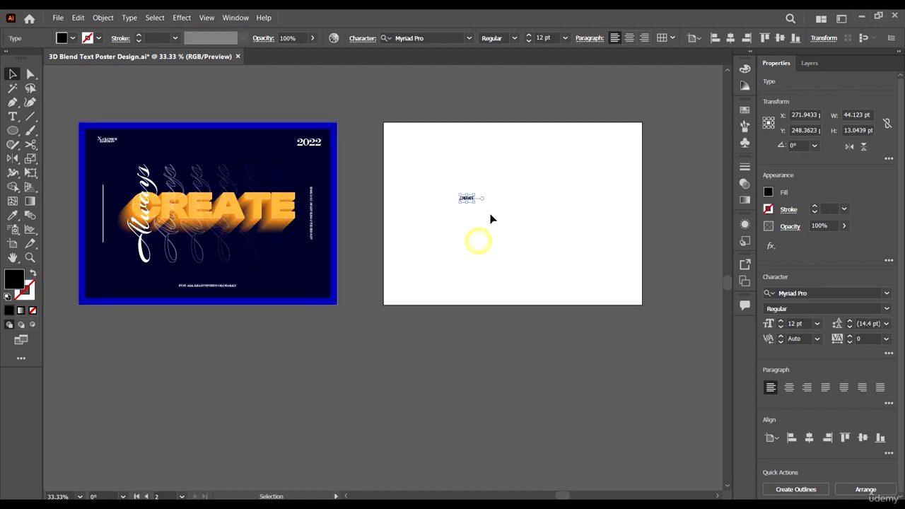
pyautogui.click(551, 37)
pyautogui.write('124')
pyautogui.press('Return')
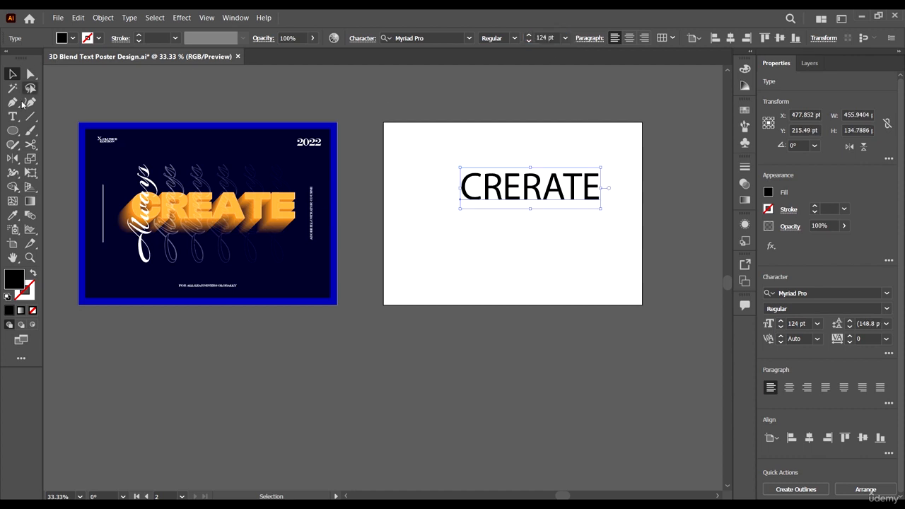
# - Centre the new text's paragraph alignment and centre the text vertically and horizontally on its artboard
pyautogui.click(632, 37)
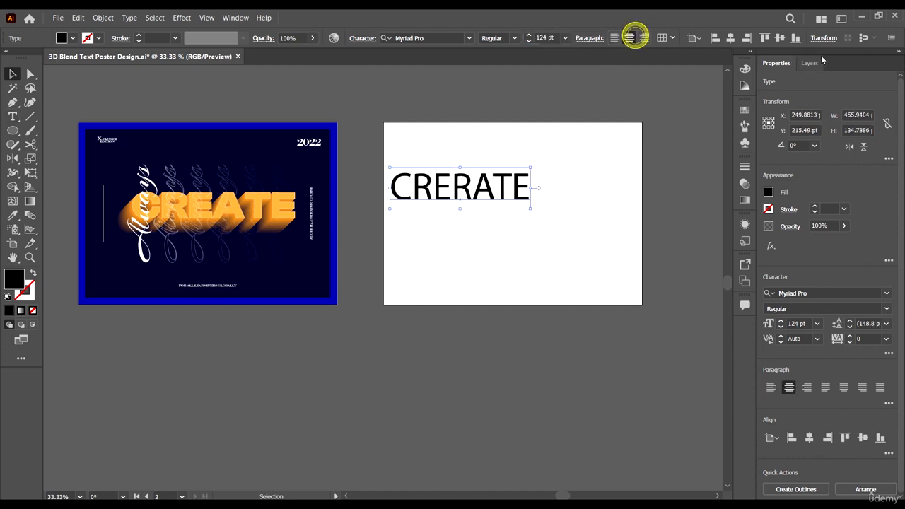
pyautogui.click(780, 38)
pyautogui.click(732, 38)
pyautogui.click(648, 196)
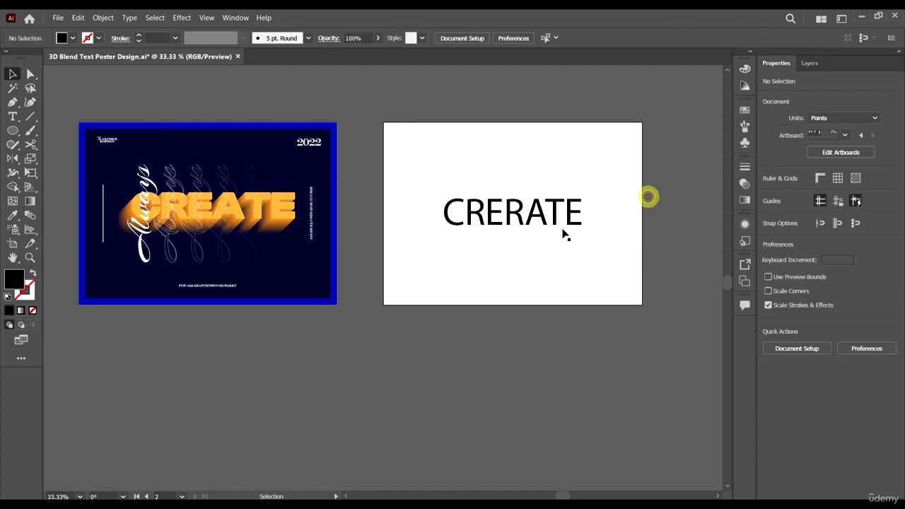
# - Correct the misspelled word to "CREATE" by removing the extra R
pyautogui.scroll(2, 563, 228)
pyautogui.doubleClick(500, 216)
pyautogui.scroll(1, 491, 248)
pyautogui.hscroll(3, 489, 251)
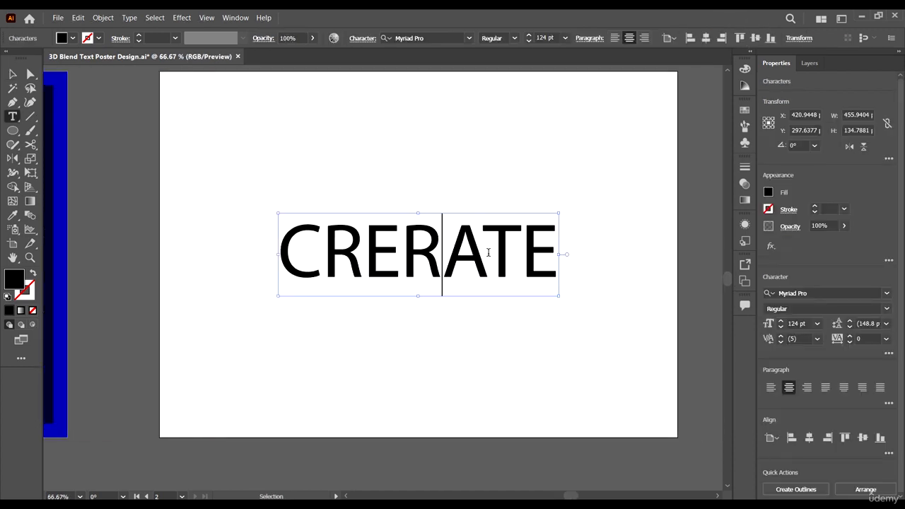
pyautogui.click(439, 246)
pyautogui.press('BackSpace')
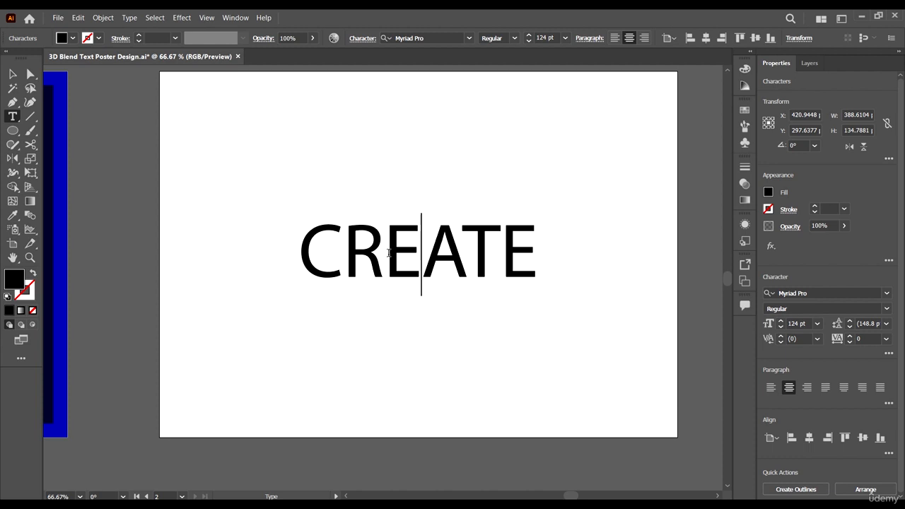
pyautogui.click(12, 73)
# - Change the font of the new CREATE text to Clash Display Bold
pyautogui.scroll(-1, 496, 218)
pyautogui.click(437, 37)
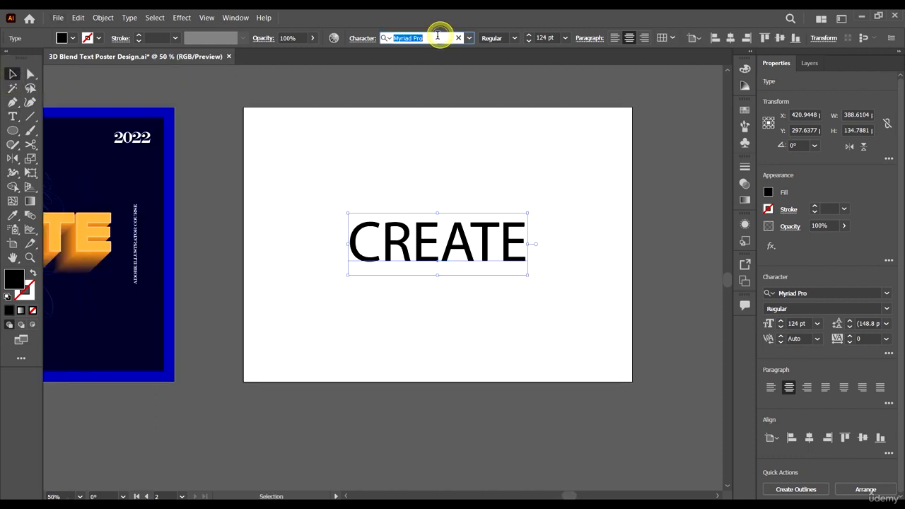
pyautogui.write('CLASH')
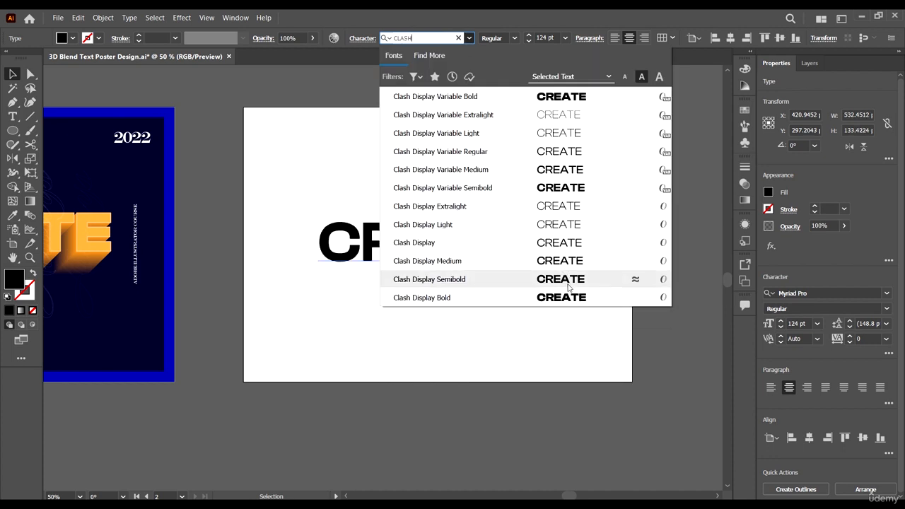
pyautogui.click(573, 298)
pyautogui.scroll(-1, 626, 319)
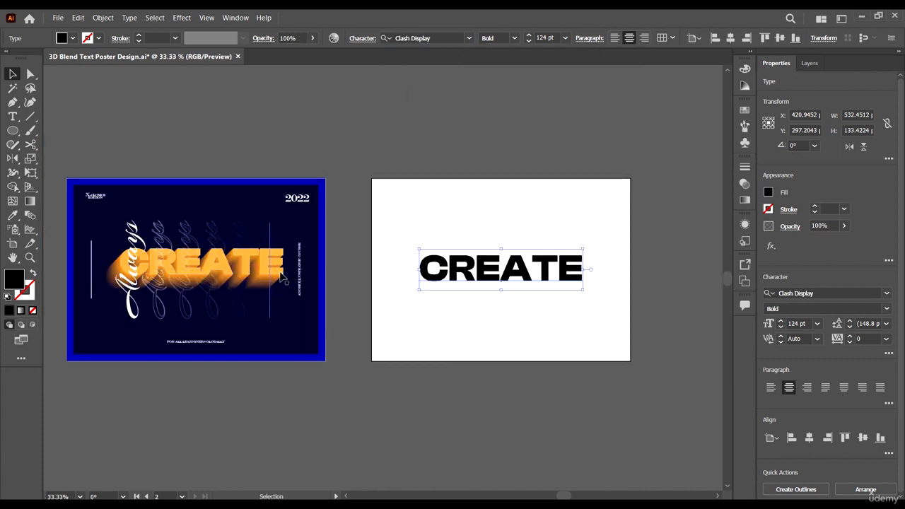
# - Compare the CREATE text with the original poster's lettering and recentre it vertically and horizontally on its artboard
pyautogui.click(281, 272)
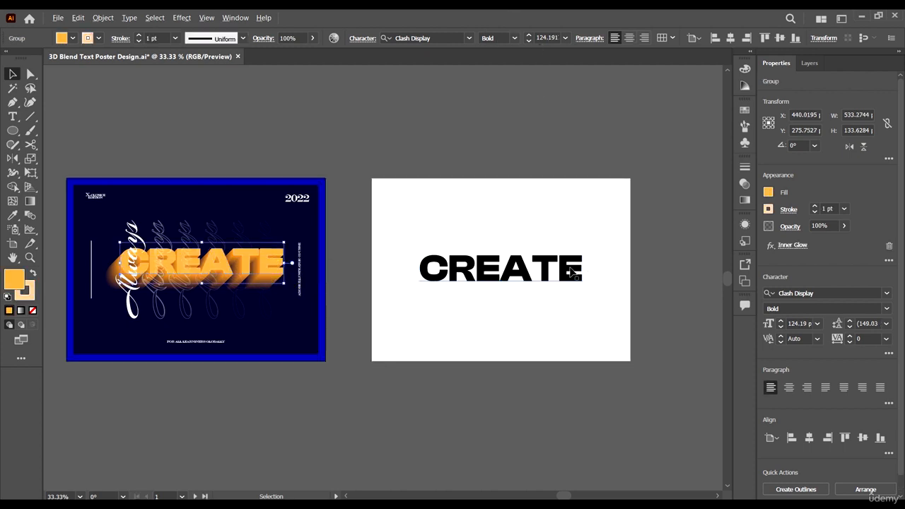
pyautogui.click(565, 274)
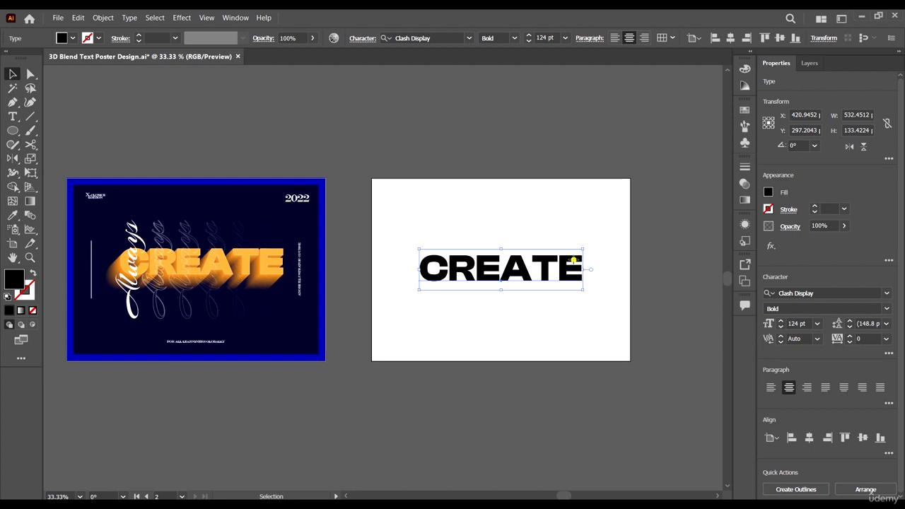
pyautogui.click(779, 36)
pyautogui.click(723, 36)
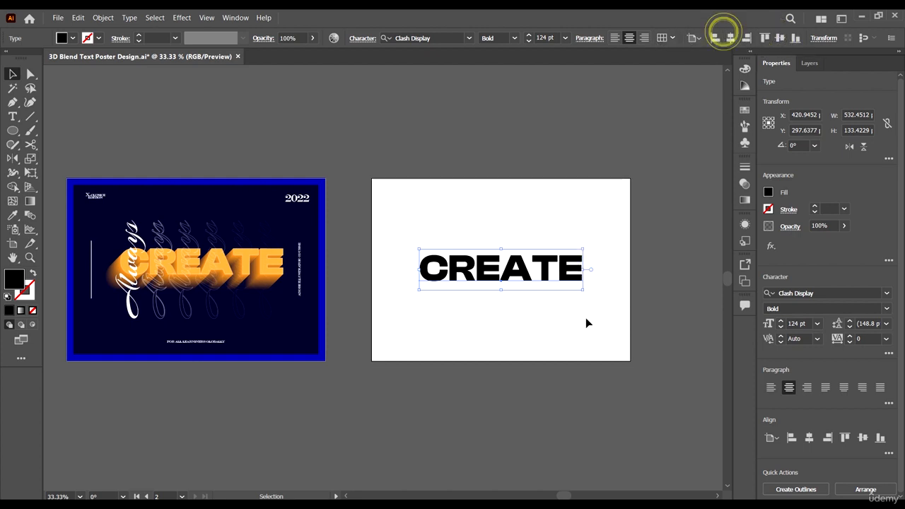
pyautogui.hotkey('ctrl', '+')
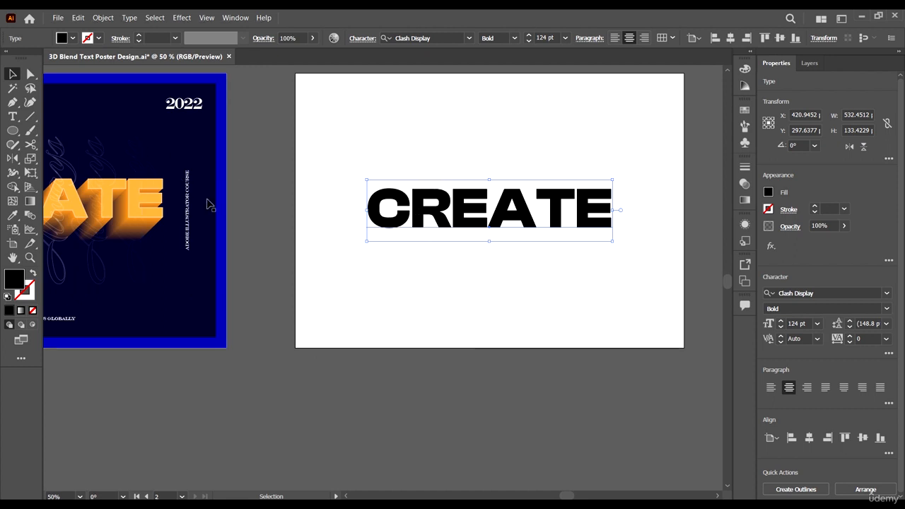
# - Move the original poster's front CREATE text down and apply the exposed rear text's orange to the new CREATE text with the Eyedropper
pyautogui.click(162, 207)
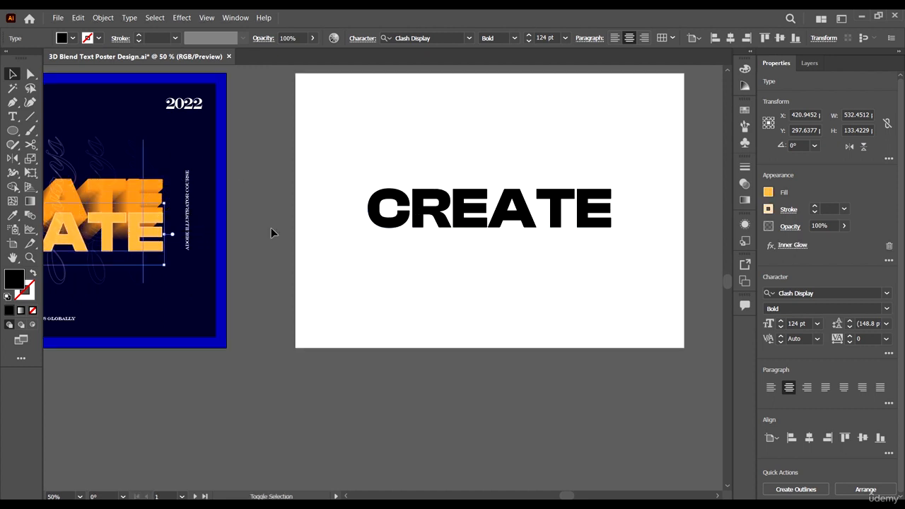
pyautogui.click(362, 198)
pyautogui.press('i')
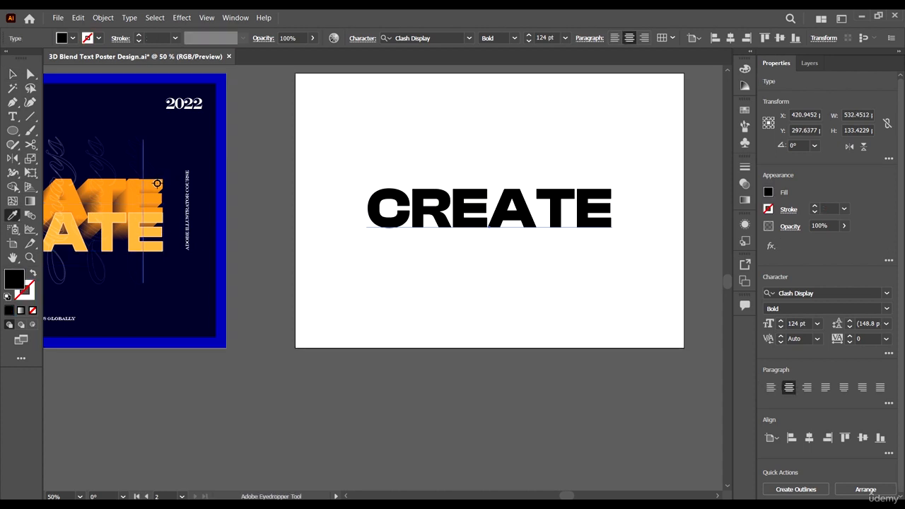
pyautogui.click(159, 184)
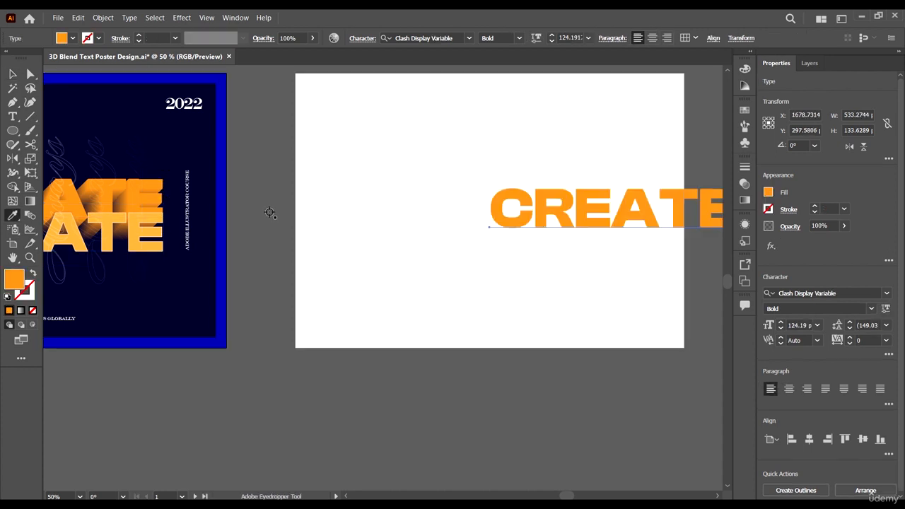
# - Move the original poster's front CREATE text back up over its 3D blend
pyautogui.press('v')
pyautogui.click(153, 245)
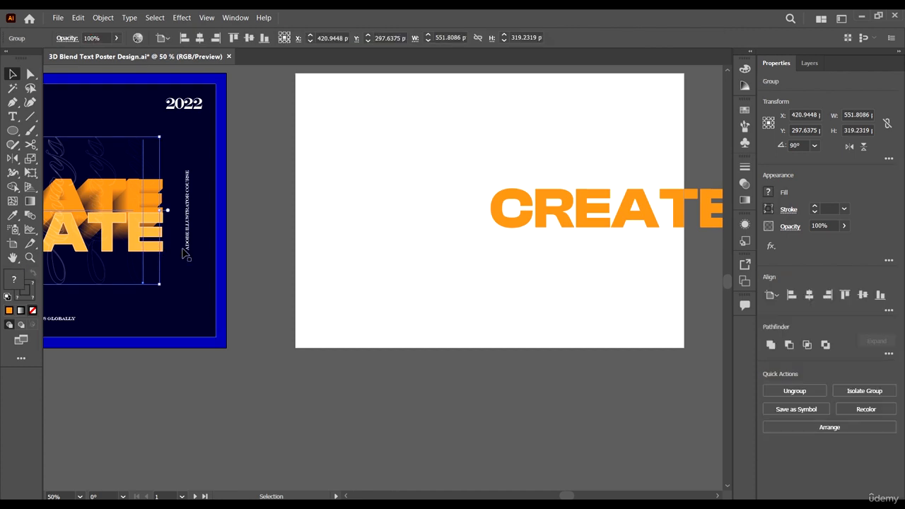
pyautogui.click(233, 270)
pyautogui.scroll(2, 104, 222)
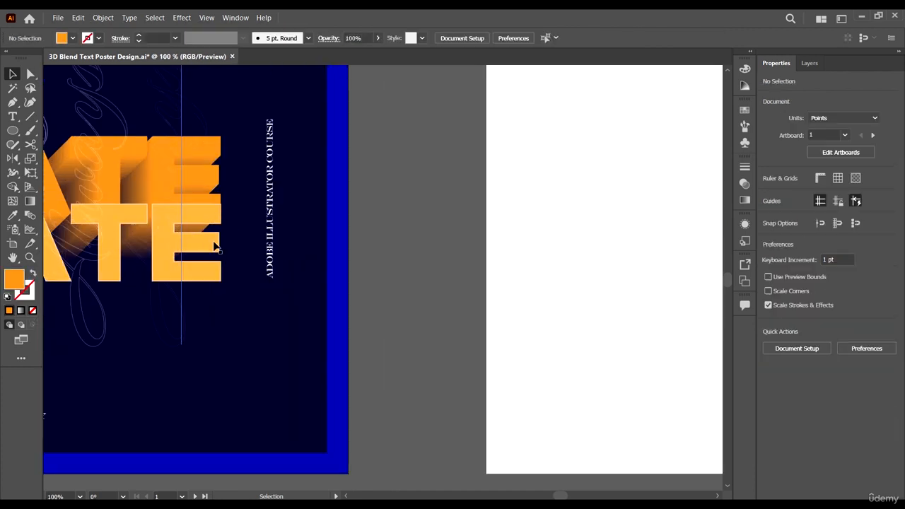
pyautogui.moveTo(214, 245); pyautogui.dragTo(218, 178)
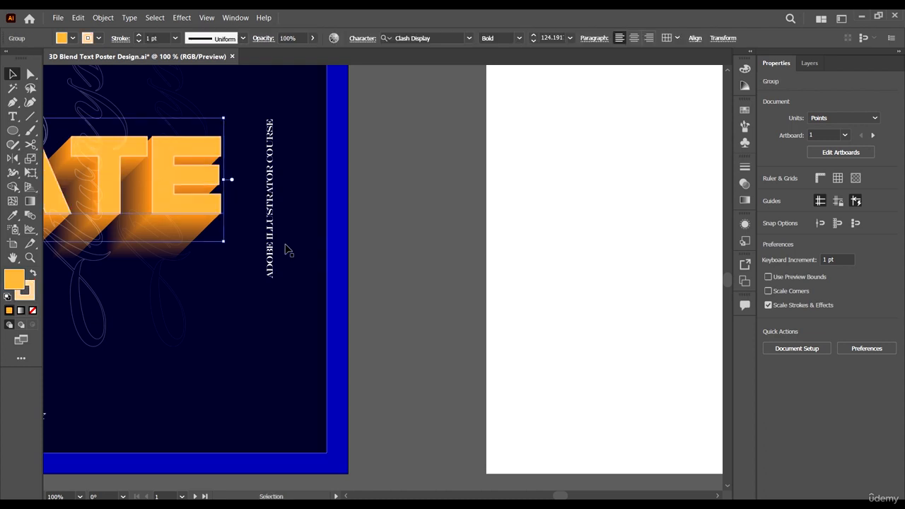
# - Recentre the new orange CREATE text horizontally and vertically on its artboard
pyautogui.scroll(-2, 286, 249)
pyautogui.click(639, 243)
pyautogui.hscroll(2, 605, 241)
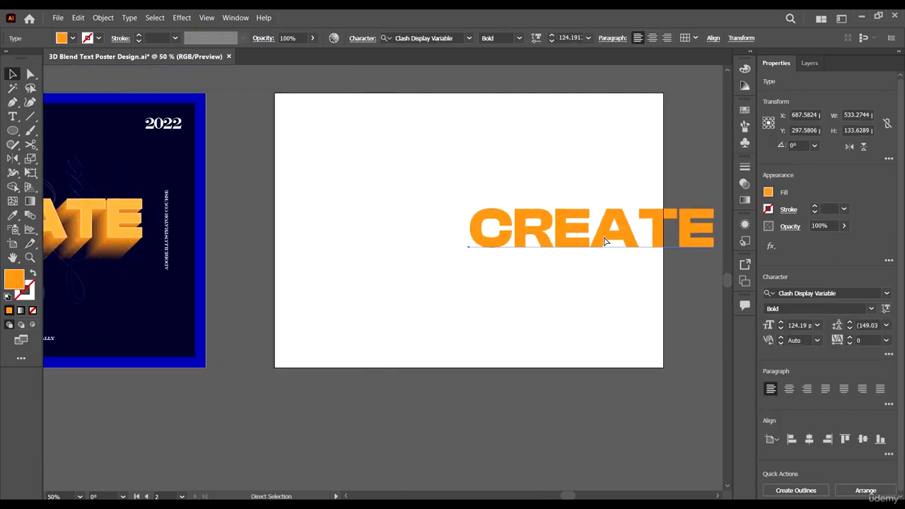
pyautogui.hscroll(1, 605, 241)
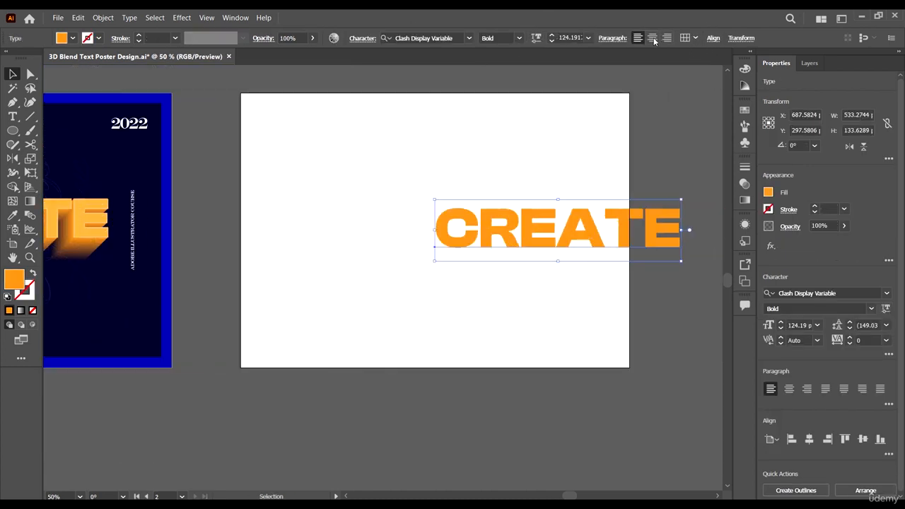
pyautogui.click(714, 38)
pyautogui.click(611, 71)
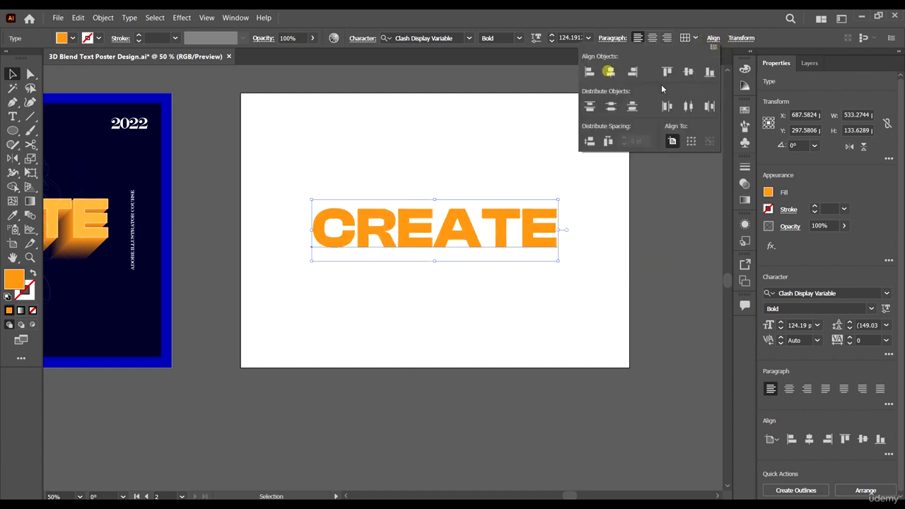
pyautogui.click(688, 72)
pyautogui.click(624, 288)
# - Place a copy of the orange CREATE text about 38 pt further left and 63 pt lower, and send it to the back
pyautogui.scroll(-3, 557, 244)
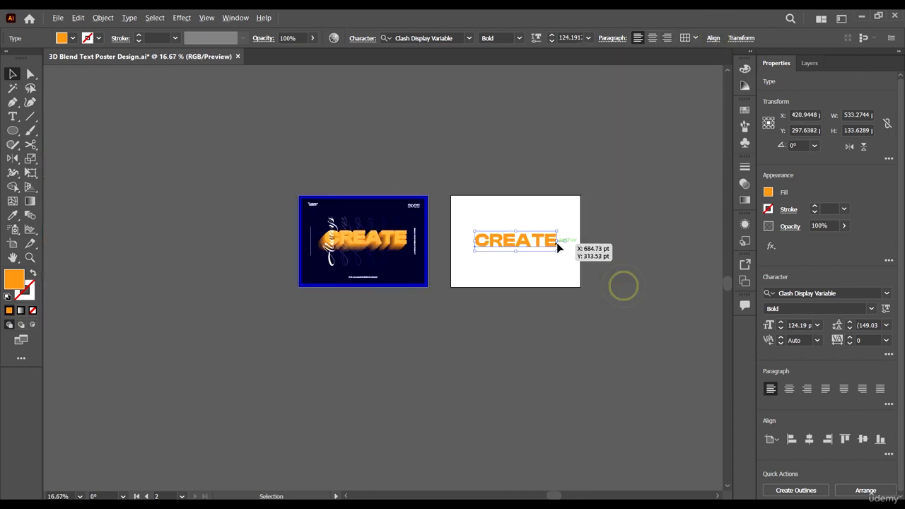
pyautogui.scroll(2, 541, 247)
pyautogui.scroll(1, 576, 242)
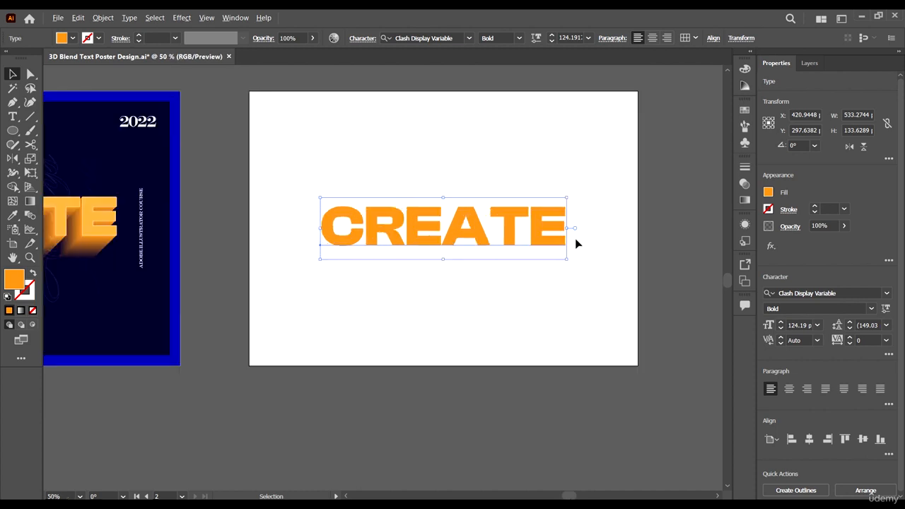
pyautogui.scroll(-2, 576, 243)
pyautogui.scroll(1, 478, 261)
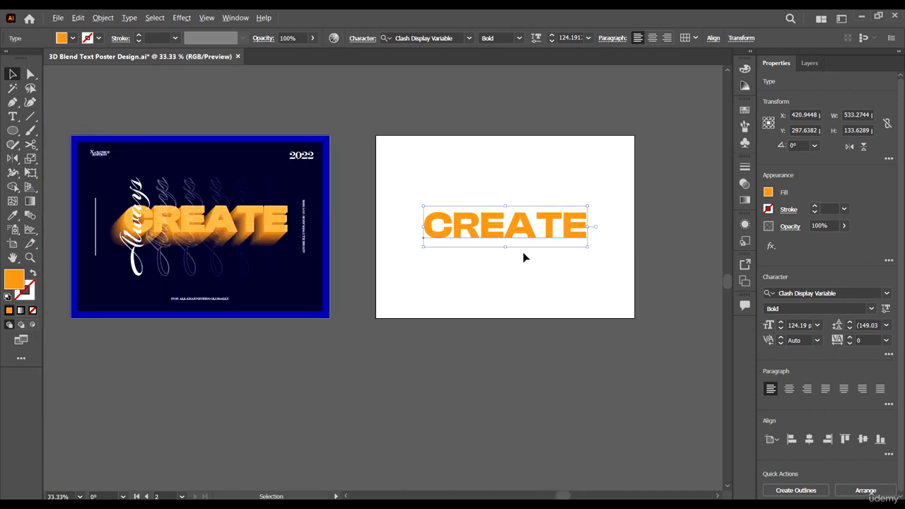
pyautogui.scroll(3, 458, 248)
pyautogui.scroll(-2, 430, 250)
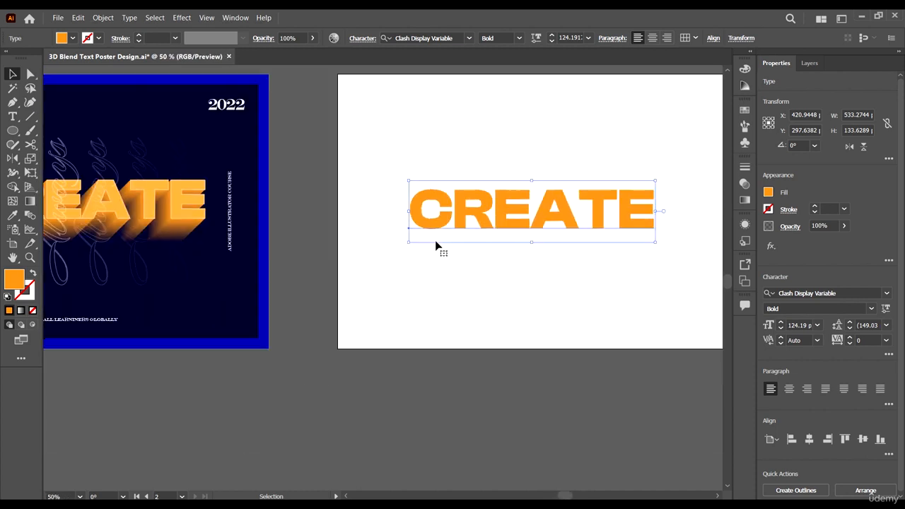
pyautogui.moveTo(433, 222); pyautogui.dragTo(417, 257)
pyautogui.rightClick(451, 250)
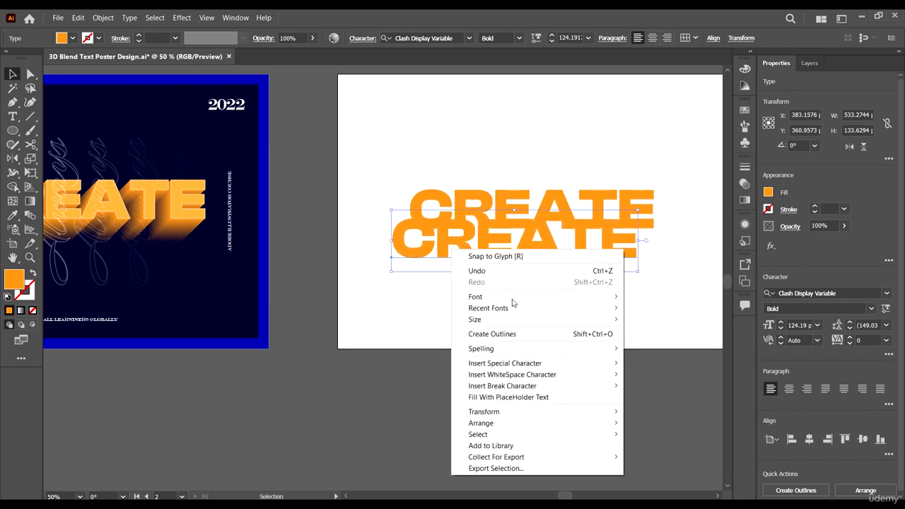
pyautogui.click(527, 425)
pyautogui.click(679, 458)
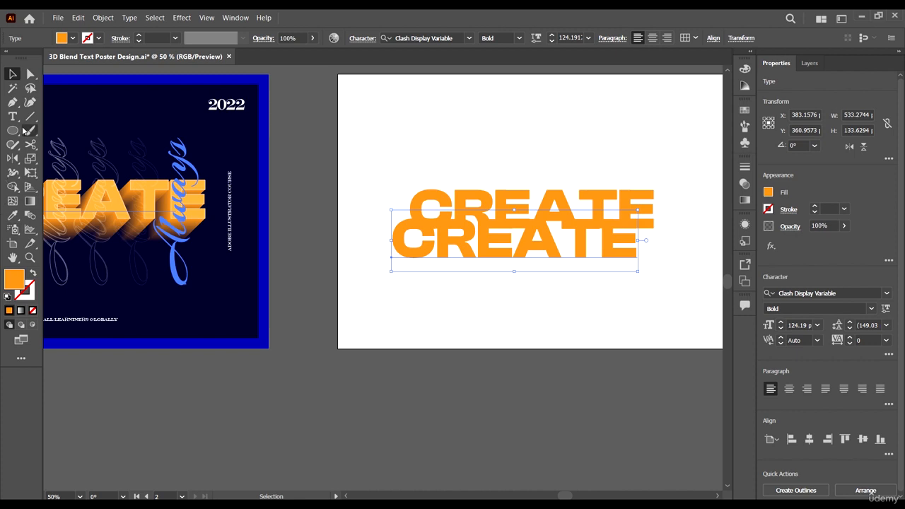
# - Fill the rear CREATE copy with the dark navy sampled from the original poster's background
pyautogui.click(258, 325)
pyautogui.click(505, 252)
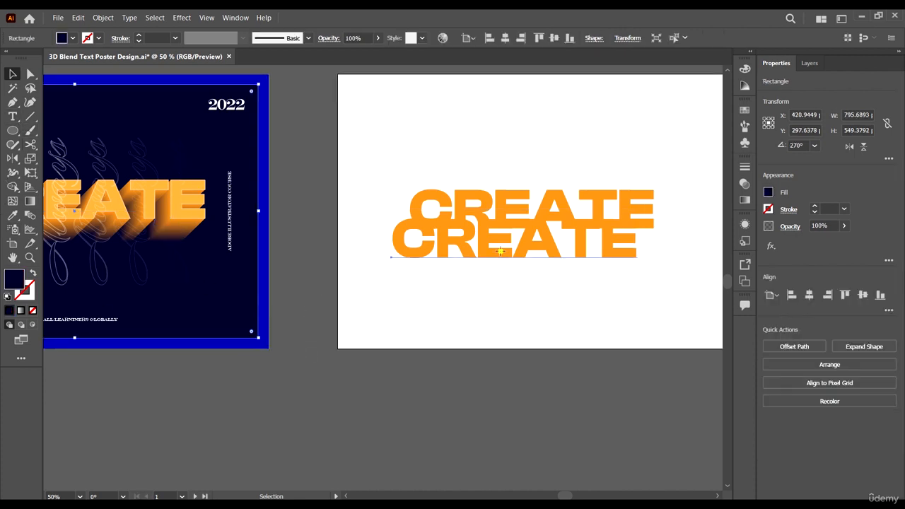
pyautogui.click(12, 217)
pyautogui.click(228, 309)
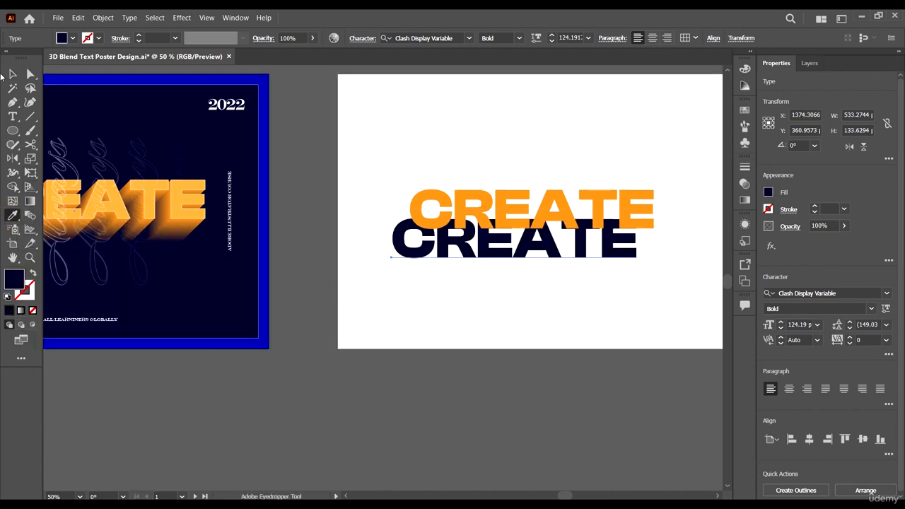
pyautogui.click(12, 73)
pyautogui.click(539, 384)
# - Blend the orange front CREATE text with the navy rear copy using the Blend tool
pyautogui.hscroll(3, 540, 384)
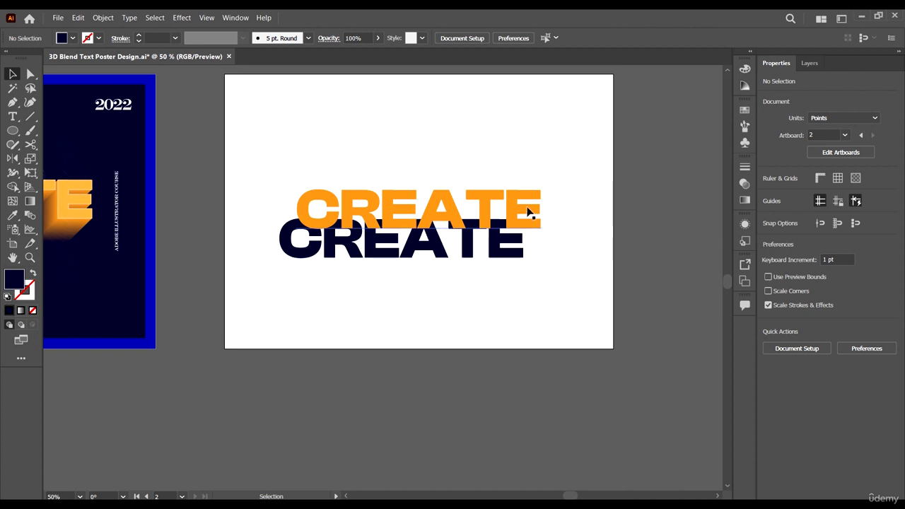
pyautogui.keyDown('alt'); pyautogui.scroll(1, 524, 216); pyautogui.keyUp('alt')
pyautogui.scroll(1, 546, 204)
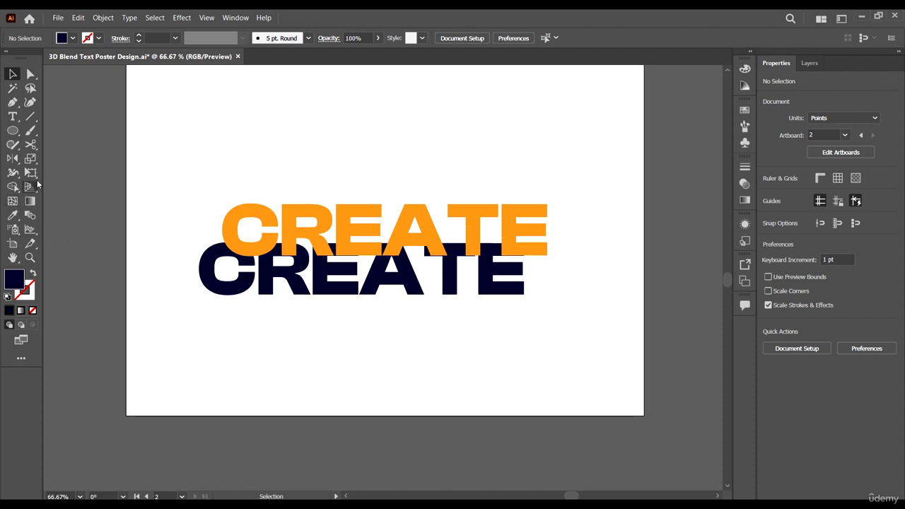
pyautogui.click(30, 215)
pyautogui.click(348, 227)
pyautogui.click(304, 283)
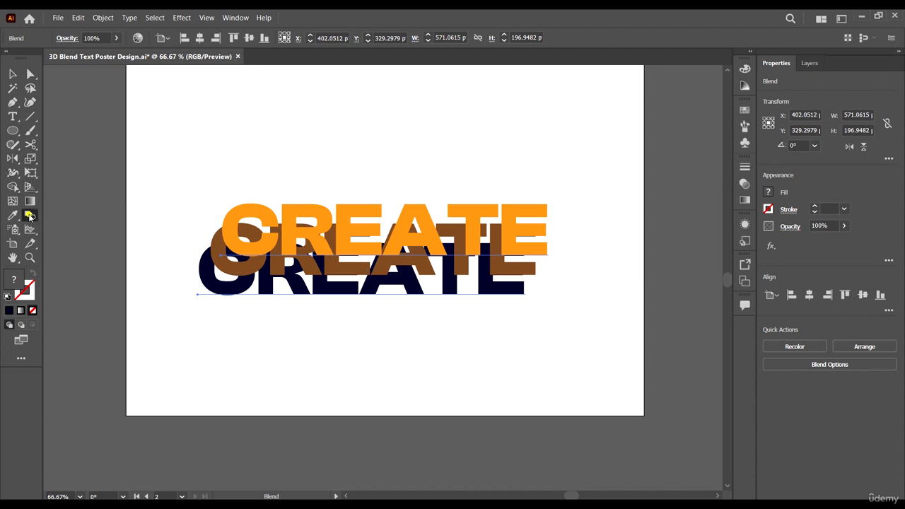
# - Set the blend's spacing to Specified Steps with 300 steps and deselect it
pyautogui.doubleClick(30, 217)
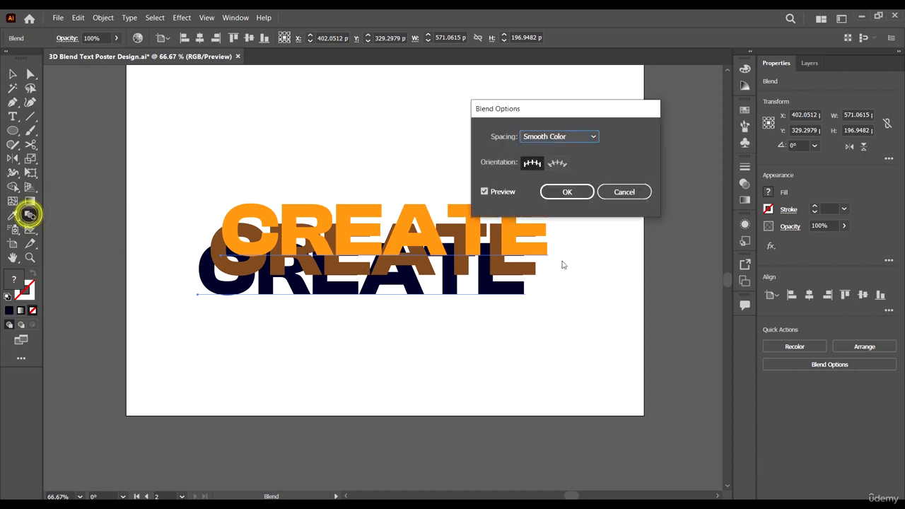
pyautogui.click(578, 134)
pyautogui.click(585, 163)
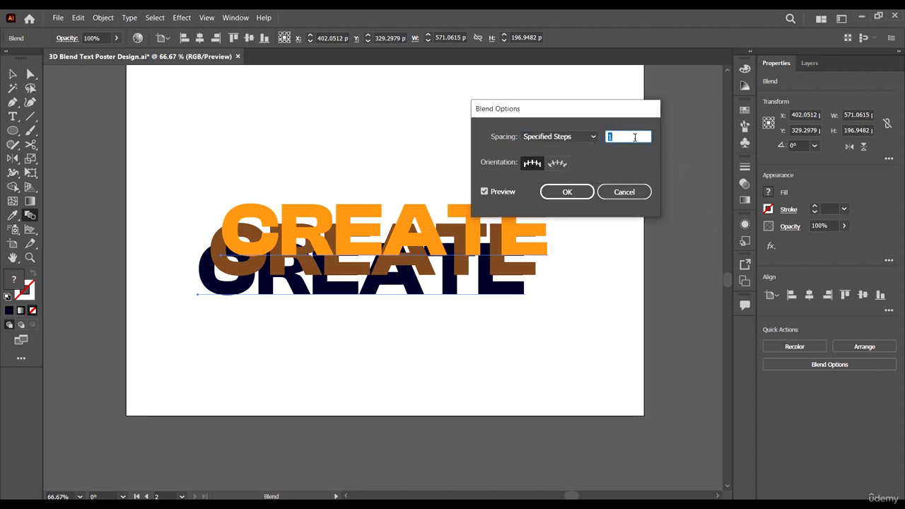
pyautogui.write('300')
pyautogui.click(569, 189)
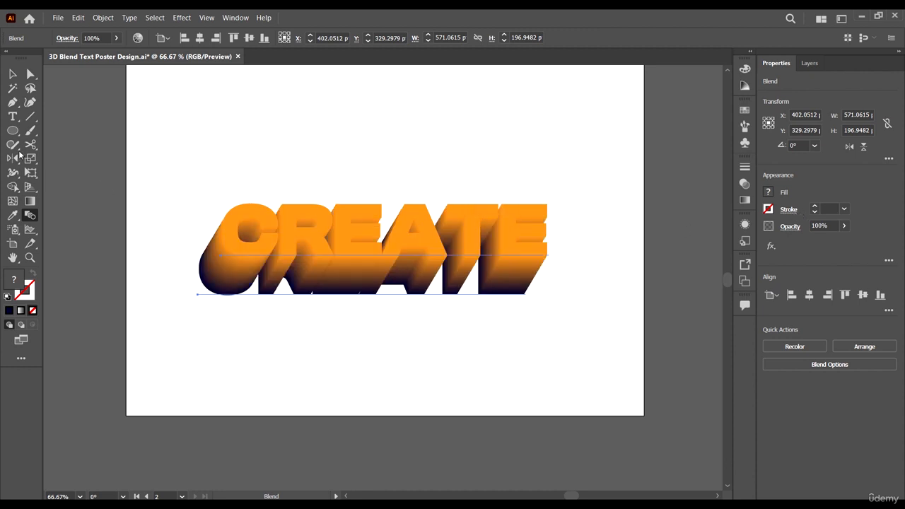
pyautogui.click(10, 74)
pyautogui.click(151, 128)
# - Directly select the blend's navy rear text and move it up to about X 380.7 pt, Y 342.9 pt to shorten the extrusion
pyautogui.scroll(-3, 472, 196)
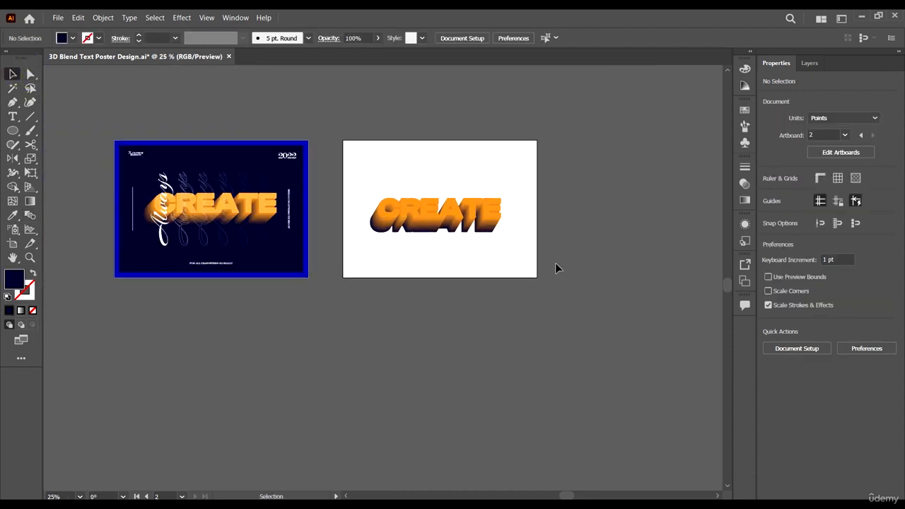
pyautogui.scroll(2, 376, 225)
pyautogui.scroll(1, 424, 241)
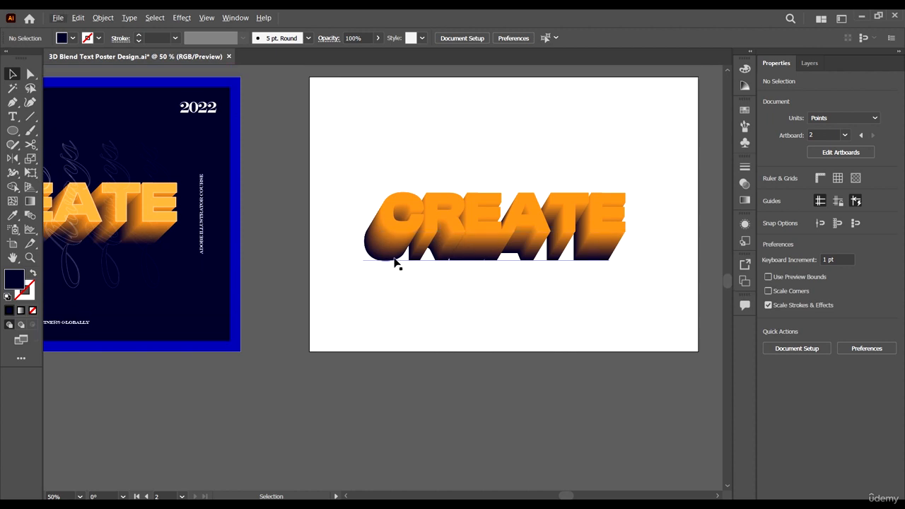
pyautogui.click(451, 211)
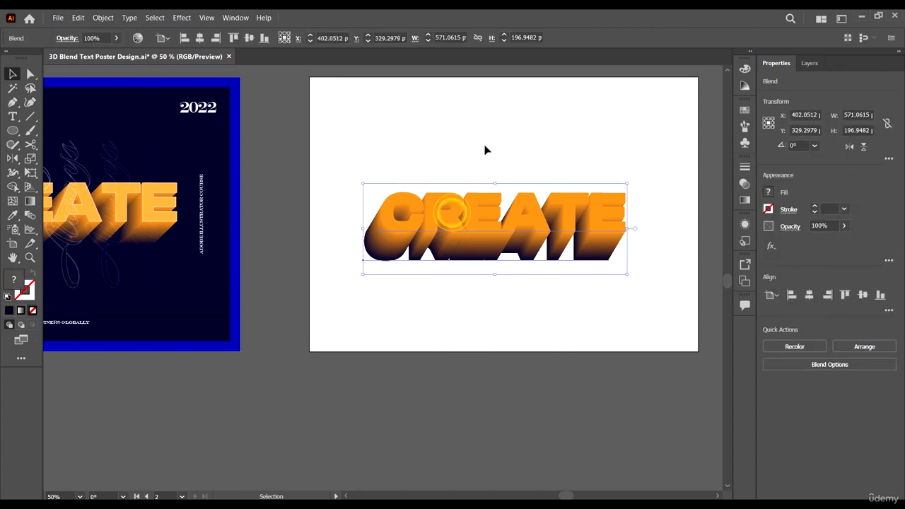
pyautogui.click(490, 133)
pyautogui.click(30, 73)
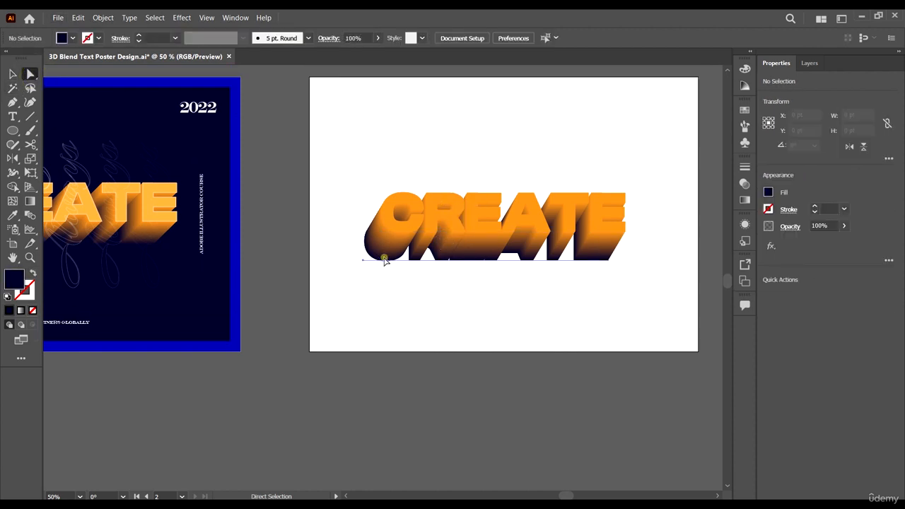
pyautogui.click(386, 261)
pyautogui.moveTo(387, 261); pyautogui.dragTo(390, 282)
pyautogui.scroll(1, 415, 277)
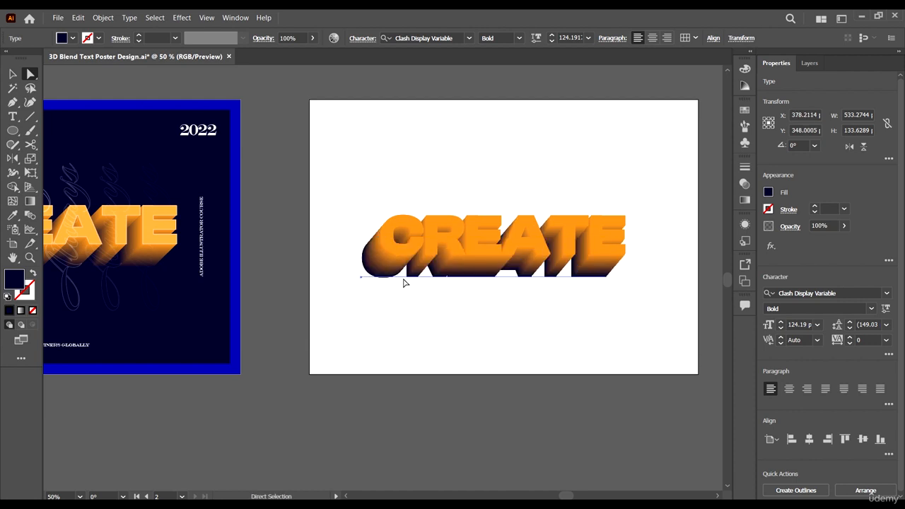
pyautogui.moveTo(390, 275); pyautogui.dragTo(399, 287)
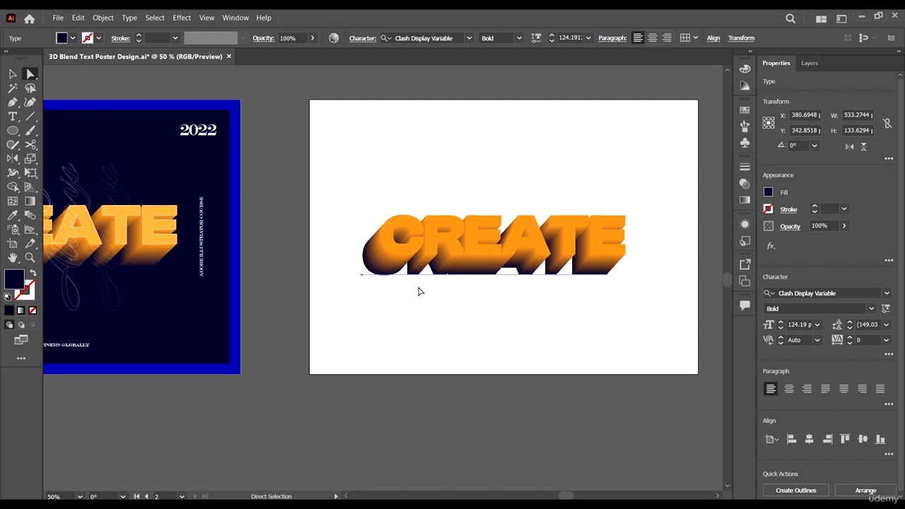
# - Nudge the blend's navy rear text about 9 pt to the left
pyautogui.hotkey('shift', 'Left')
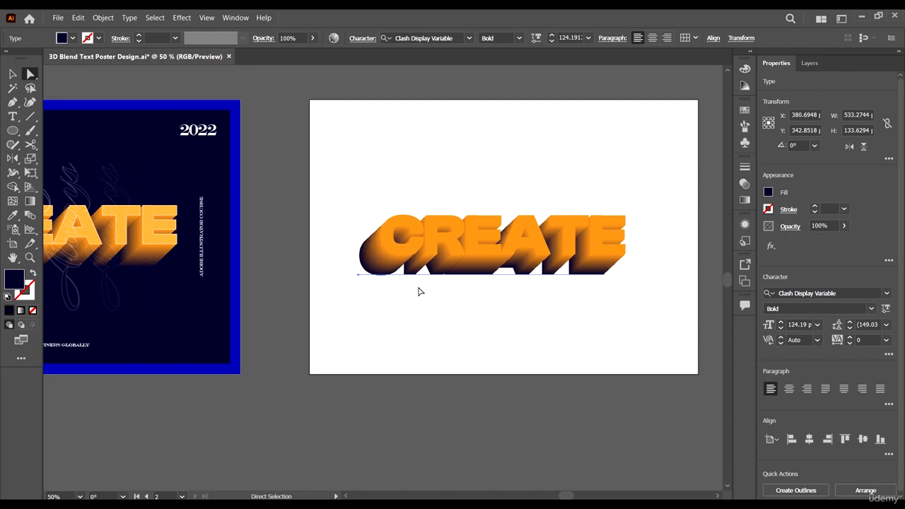
pyautogui.hotkey('shift', 'Left')
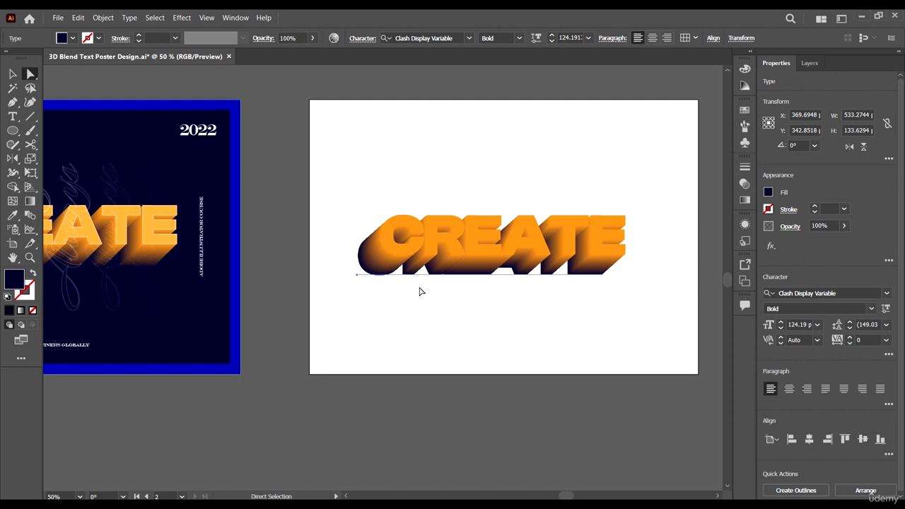
pyautogui.press('Right')
pyautogui.press('Right')
# - Centre the whole CREATE blend horizontally and vertically on its artboard and deselect it
pyautogui.click(14, 73)
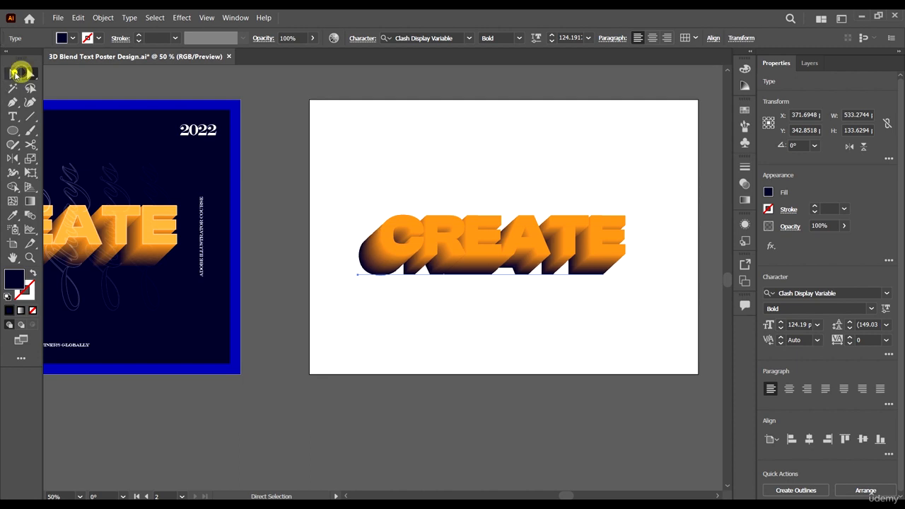
pyautogui.click(499, 203)
pyautogui.click(519, 235)
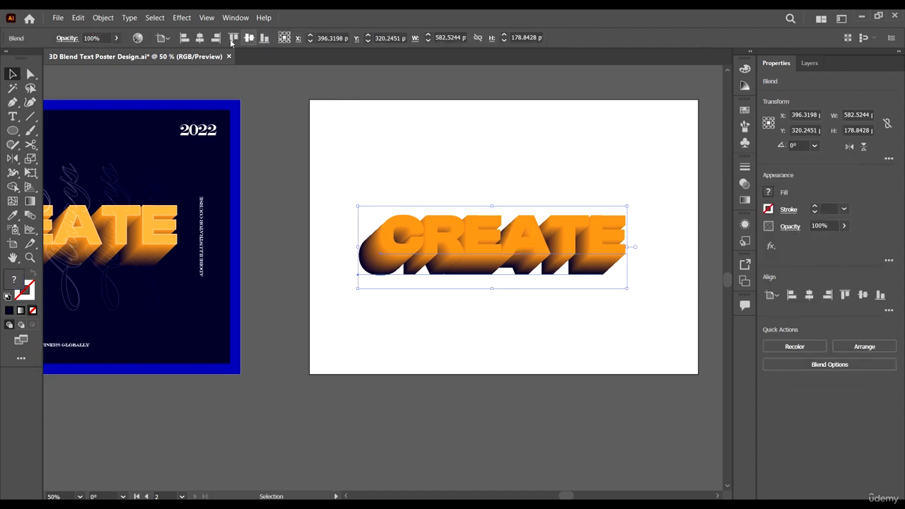
pyautogui.click(199, 38)
pyautogui.click(249, 37)
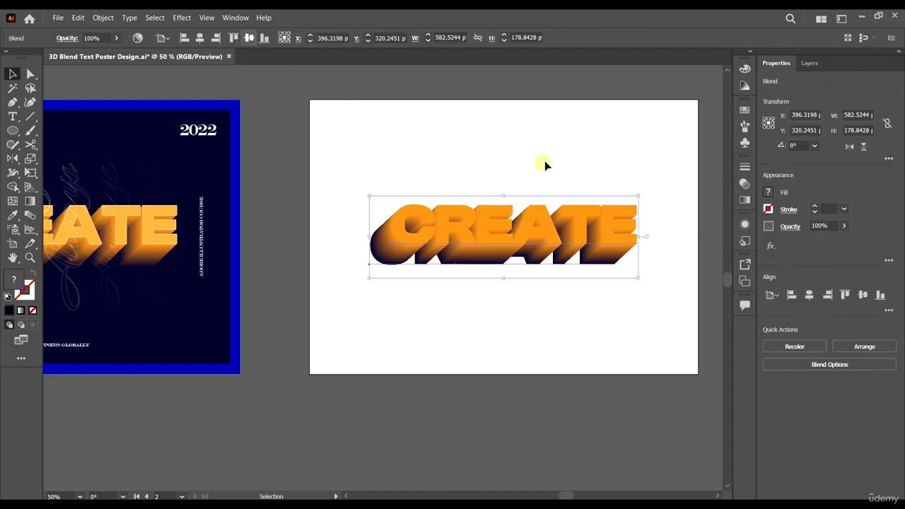
pyautogui.click(545, 162)
pyautogui.hotkey('ctrl', 'alt', '0')
pyautogui.scroll(4, 613, 198)
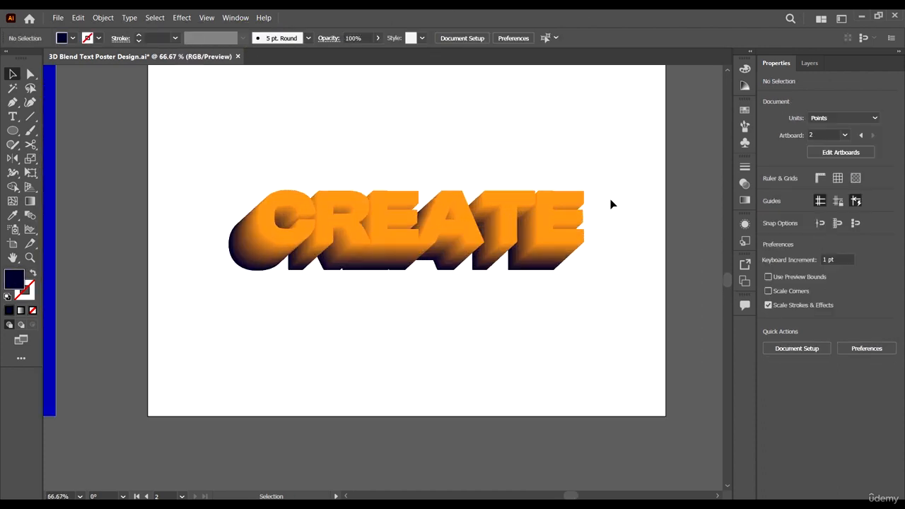
# - Duplicate the CREATE blend straight up to about Y 93.1 pt, keeping the copy aligned horizontally with the original blend
pyautogui.scroll(-2, 611, 203)
pyautogui.scroll(2, 576, 212)
pyautogui.scroll(2, 509, 216)
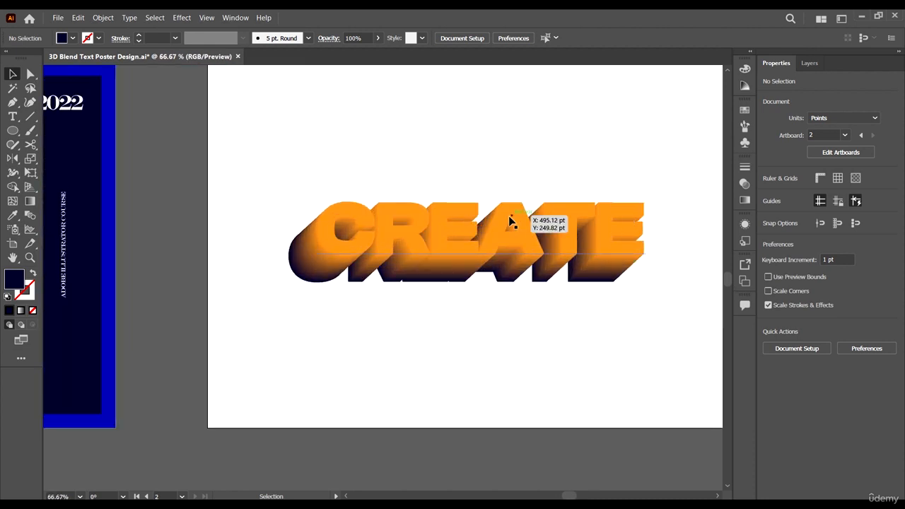
pyautogui.hscroll(1, 528, 204)
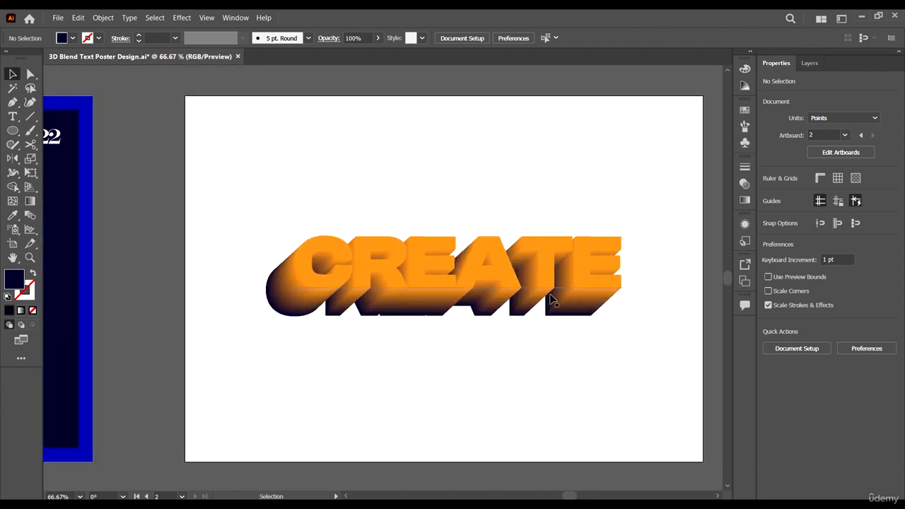
pyautogui.click(532, 267)
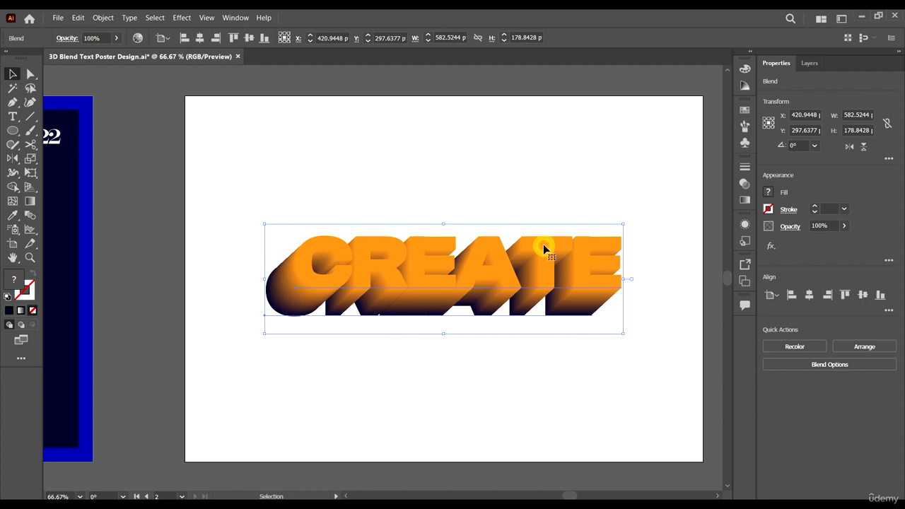
pyautogui.press('ctrl')
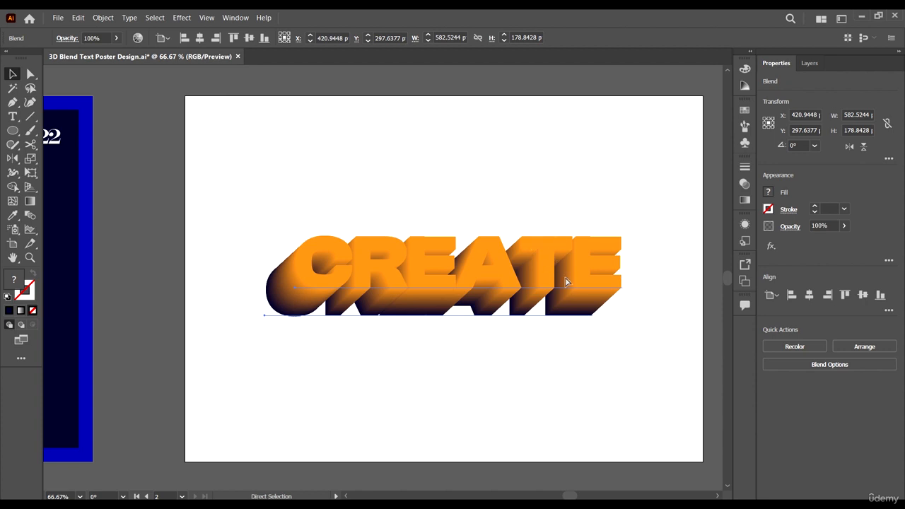
pyautogui.moveTo(566, 281); pyautogui.dragTo(551, 158)
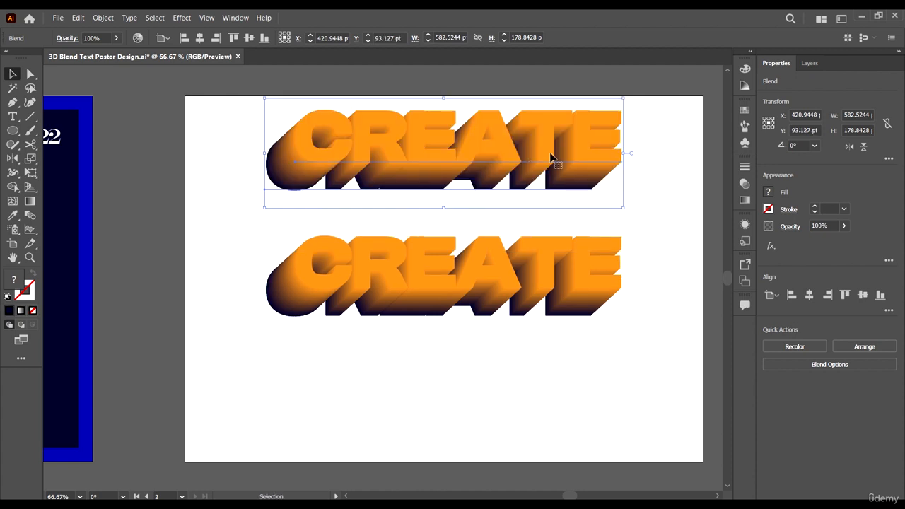
# - Release the duplicated blend into its two text objects and delete the navy rear CREATE text
pyautogui.scroll(1, 594, 154)
pyautogui.hscroll(2, 512, 180)
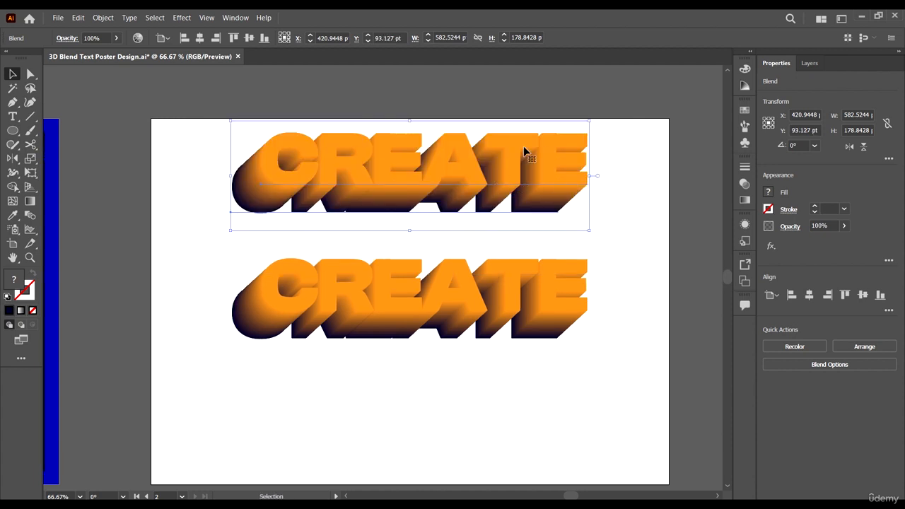
pyautogui.scroll(-1, 524, 145)
pyautogui.click(103, 17)
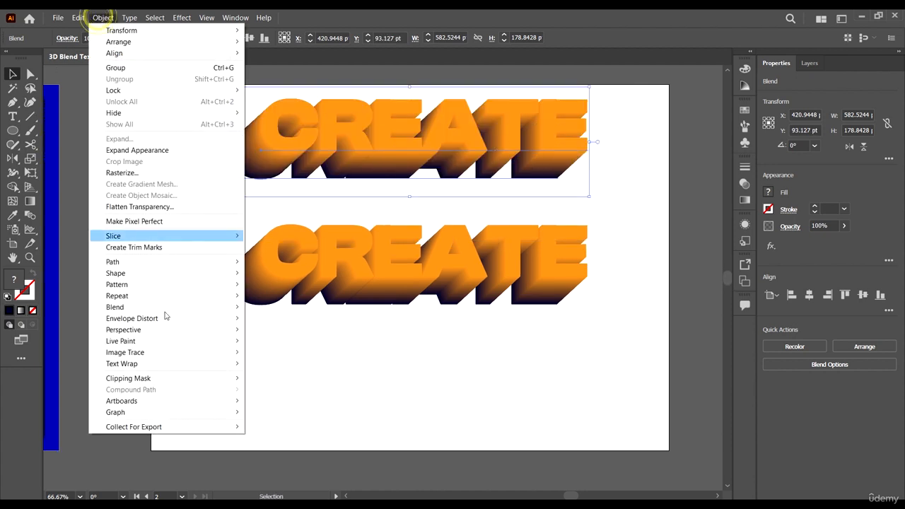
pyautogui.moveTo(180, 307)
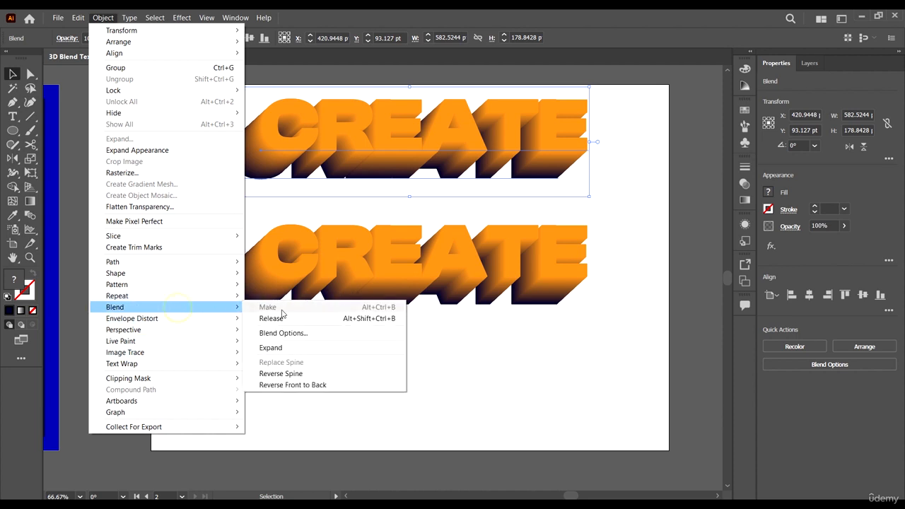
pyautogui.click(283, 317)
pyautogui.click(623, 139)
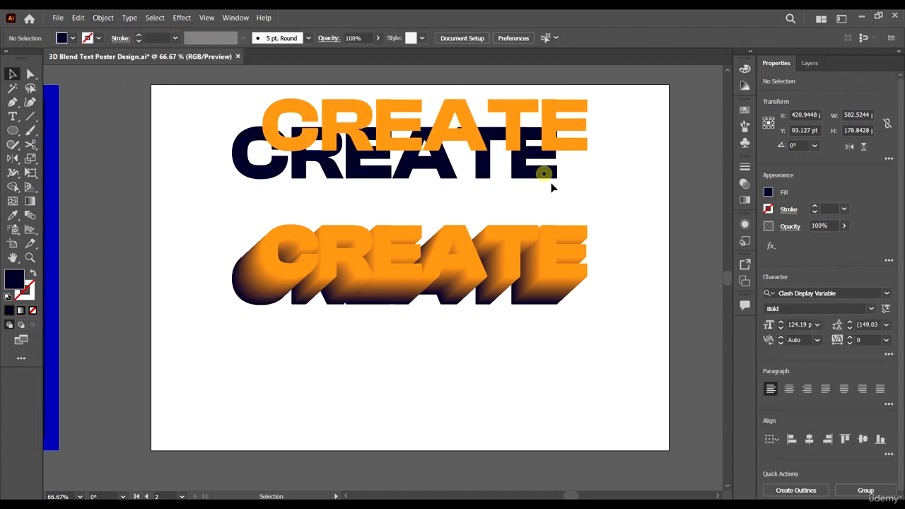
pyautogui.click(239, 164)
pyautogui.press('Delete')
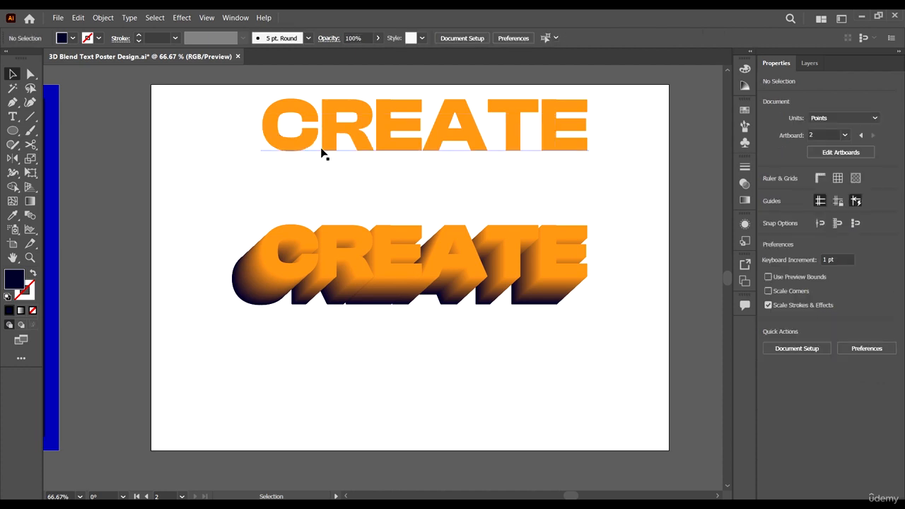
# - Move the remaining orange CREATE text down onto the front face of the original blend, at about X 445.6 pt, Y 275.8 pt
pyautogui.moveTo(383, 152); pyautogui.dragTo(371, 273)
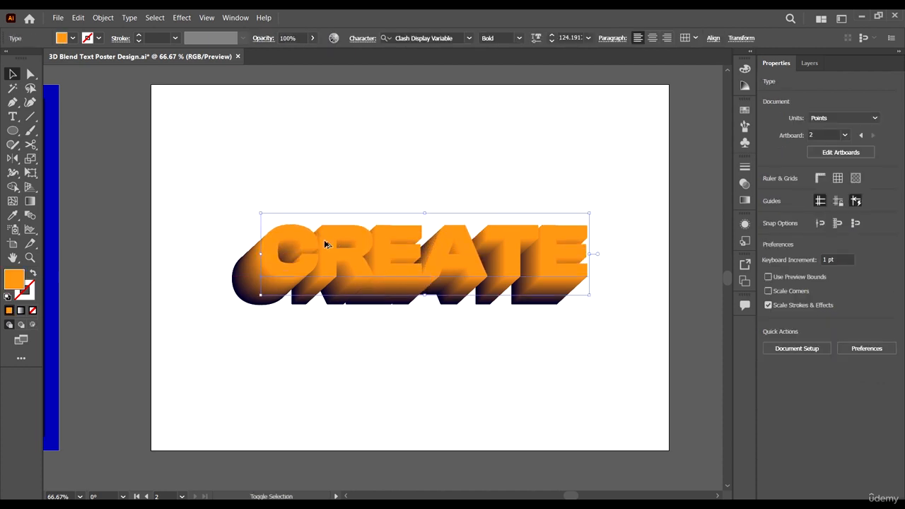
pyautogui.scroll(3, 327, 239)
pyautogui.scroll(2, 172, 222)
pyautogui.scroll(-4, 353, 192)
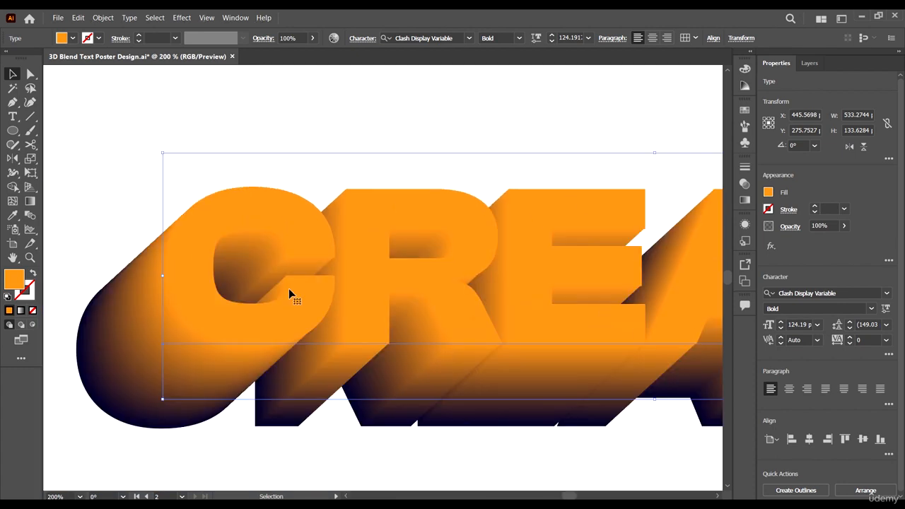
pyautogui.scroll(-2, 368, 241)
pyautogui.hscroll(3, 350, 233)
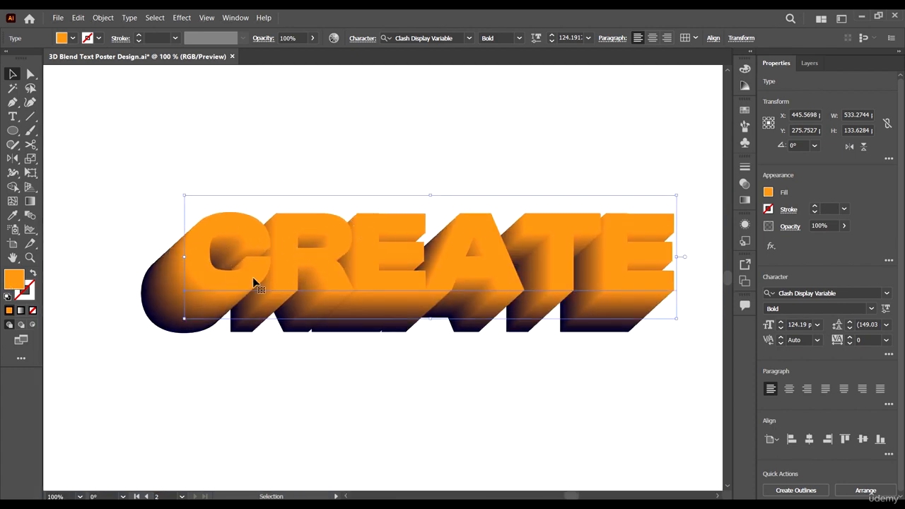
# - Lighten the front CREATE text's fill, trying F9A141 before applying the light orange swatch FBB040
pyautogui.doubleClick(15, 281)
pyautogui.click(745, 172)
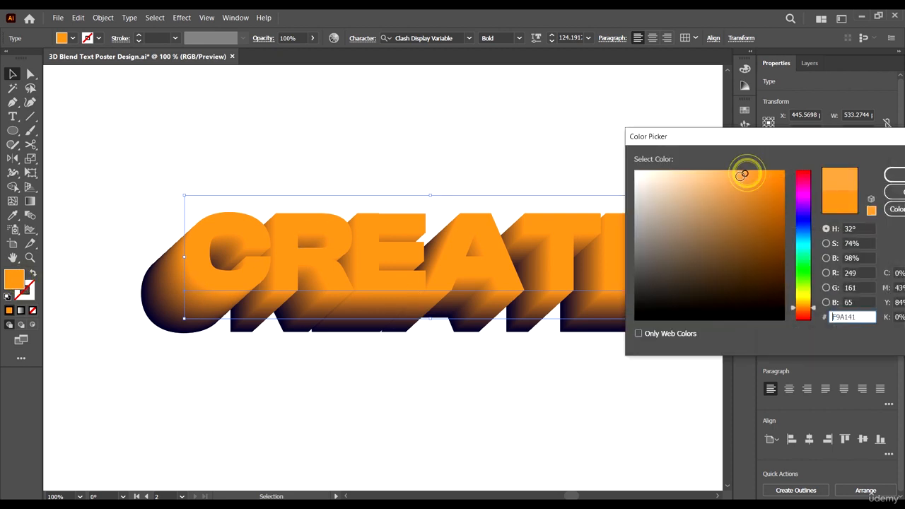
pyautogui.press('Return')
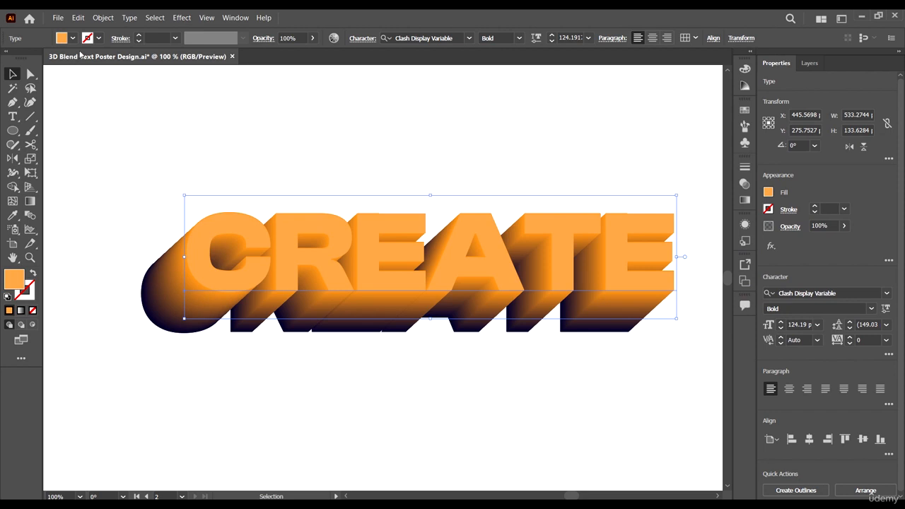
pyautogui.click(73, 38)
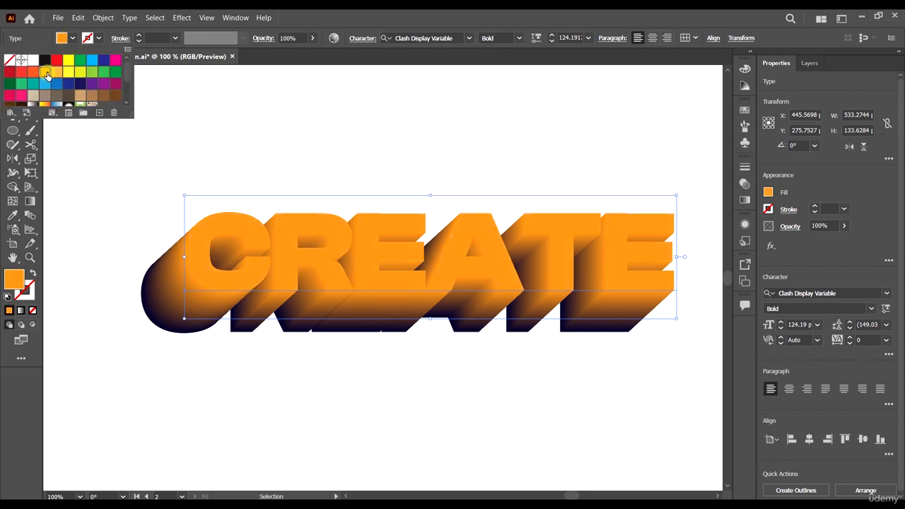
pyautogui.click(57, 72)
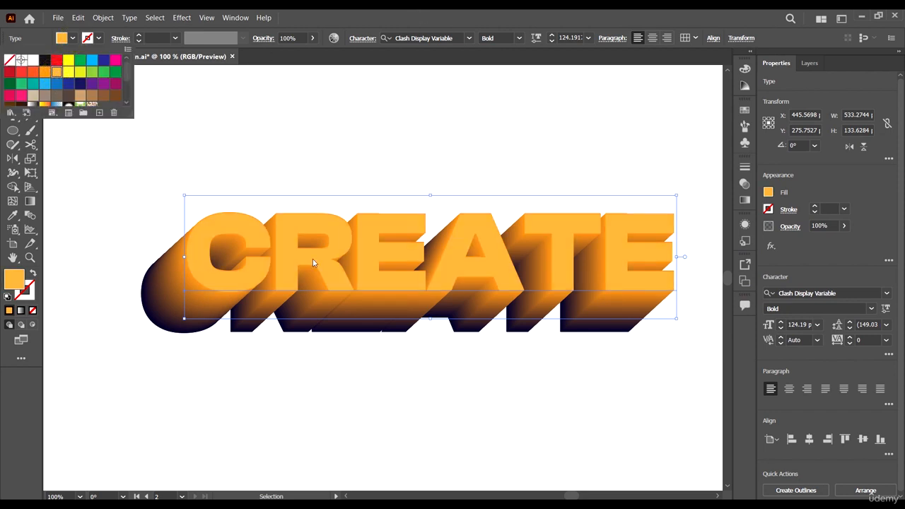
# - Move the front CREATE text up about 0.7 pt to line its top edge up with the blend behind, and deselect it
pyautogui.scroll(5, 669, 247)
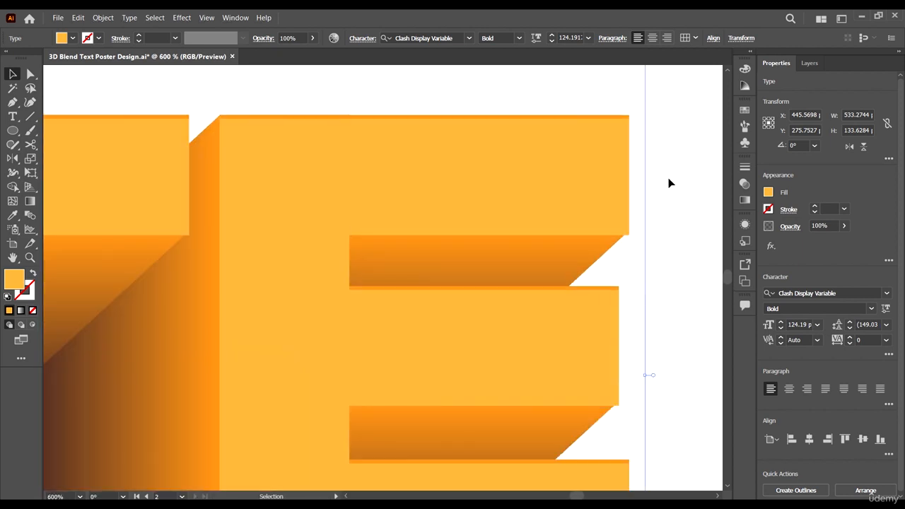
pyautogui.scroll(3, 628, 96)
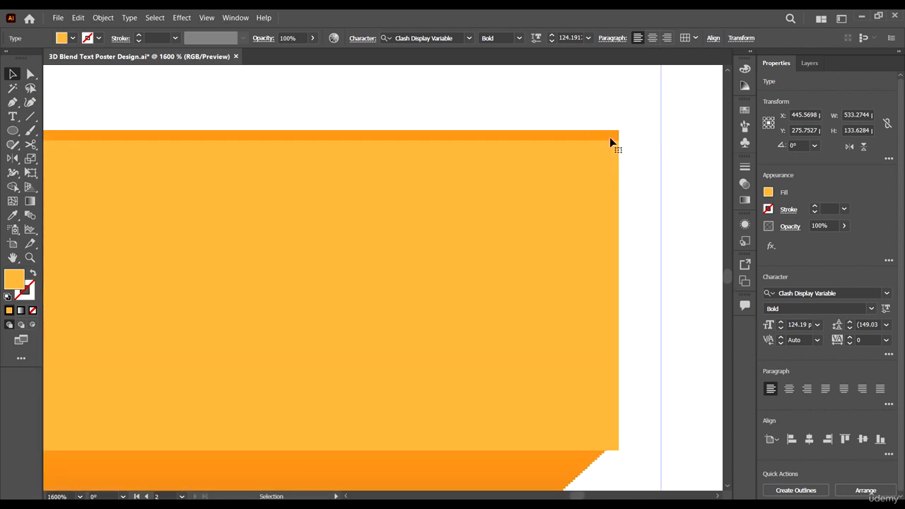
pyautogui.moveTo(609, 165); pyautogui.dragTo(608, 153)
pyautogui.scroll(-8, 615, 170)
pyautogui.click(669, 311)
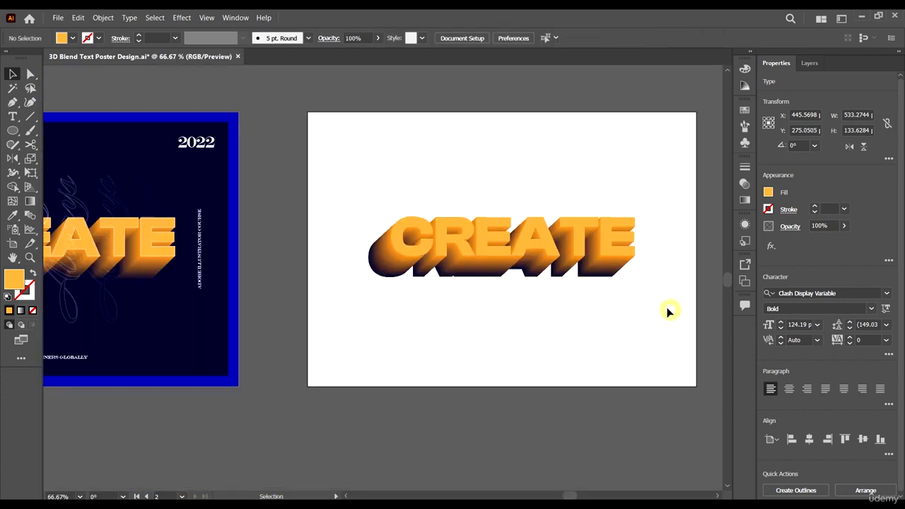
# - Set the front CREATE text's fill to the lighter orange FFB655 and deselect it
pyautogui.scroll(-2, 664, 298)
pyautogui.scroll(1, 594, 281)
pyautogui.click(539, 282)
pyautogui.scroll(3, 598, 272)
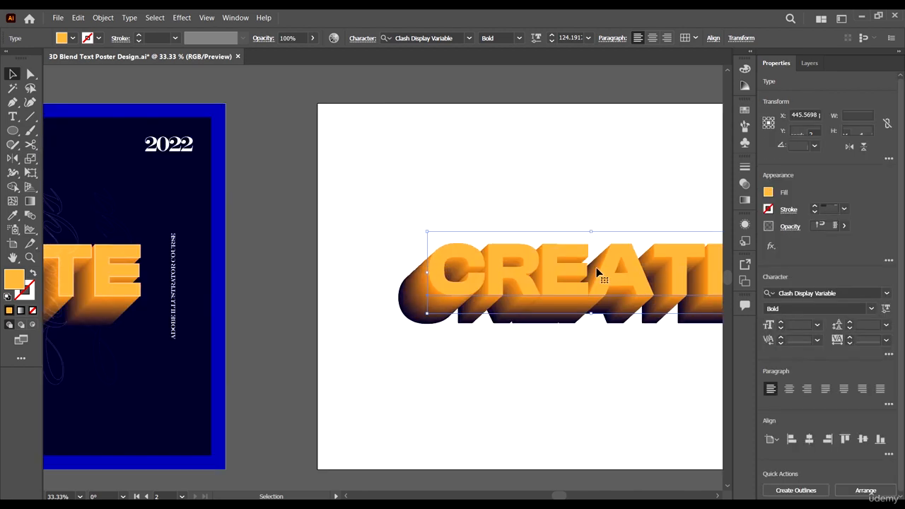
pyautogui.moveTo(431, 258); pyautogui.dragTo(365, 256)
pyautogui.scroll(-1, 449, 301)
pyautogui.scroll(1, 437, 282)
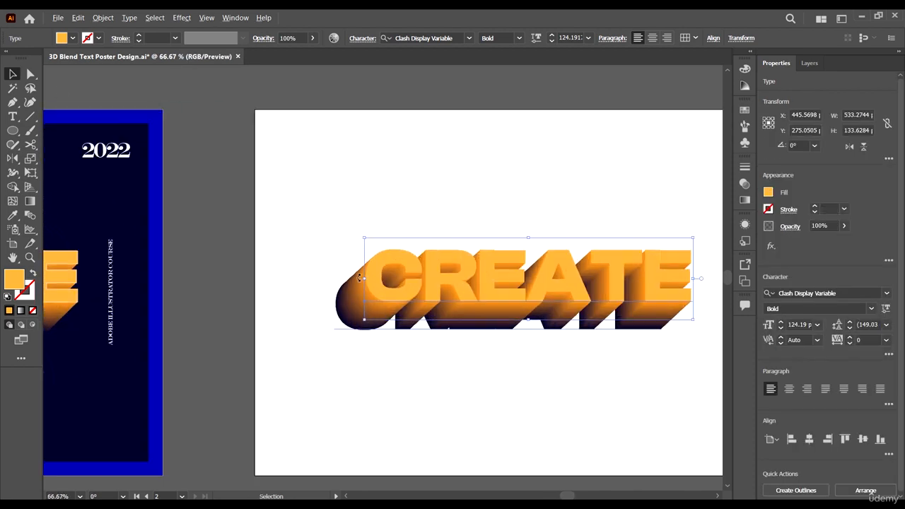
pyautogui.scroll(2, 360, 278)
pyautogui.doubleClick(19, 286)
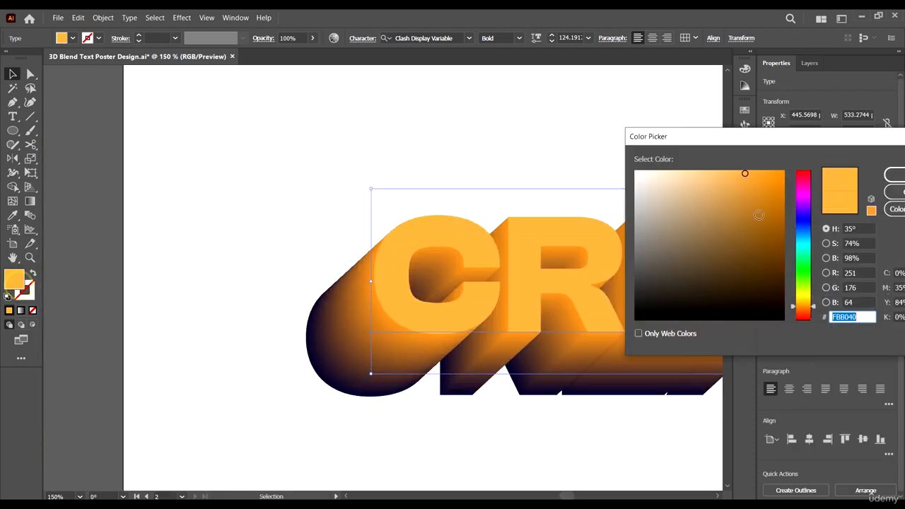
pyautogui.moveTo(745, 173); pyautogui.dragTo(735, 168)
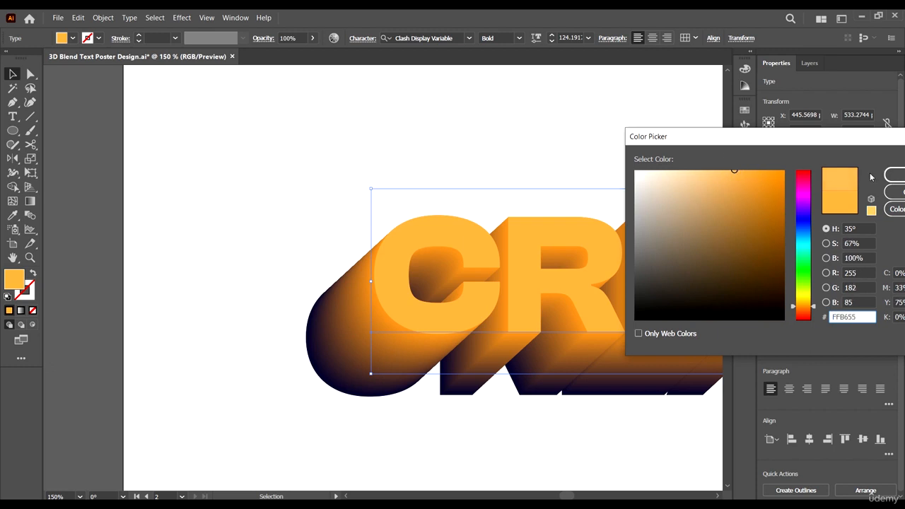
pyautogui.click(894, 175)
pyautogui.scroll(-4, 396, 232)
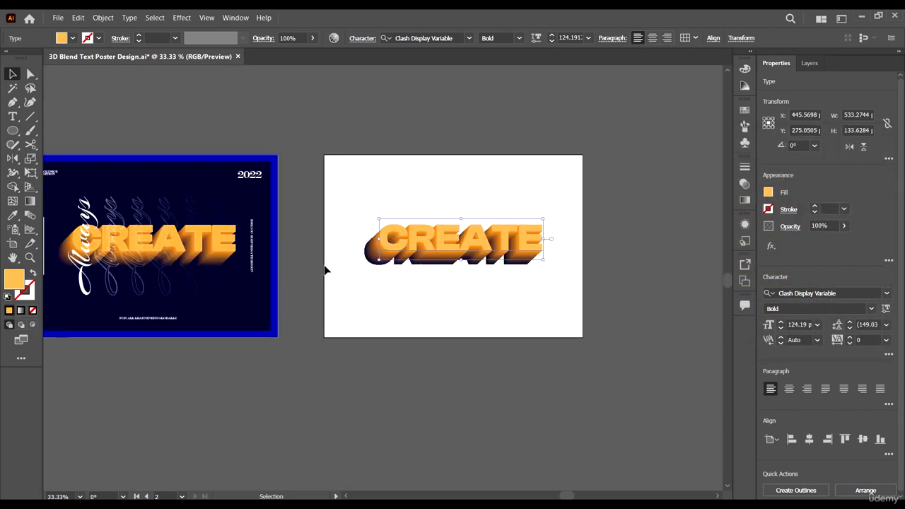
pyautogui.click(561, 293)
# - Add a white 1 pt stroke to the front CREATE text
pyautogui.scroll(3, 435, 237)
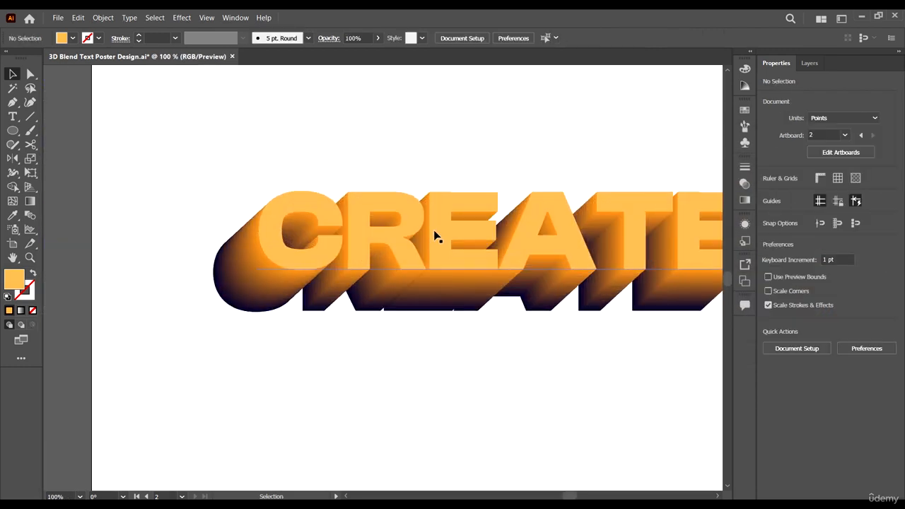
pyautogui.click(435, 237)
pyautogui.click(87, 37)
pyautogui.click(28, 61)
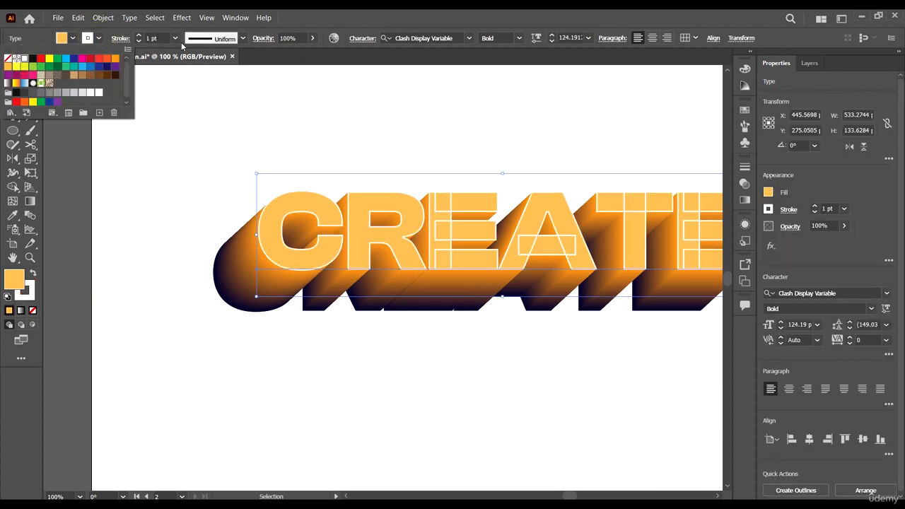
pyautogui.scroll(-2, 554, 236)
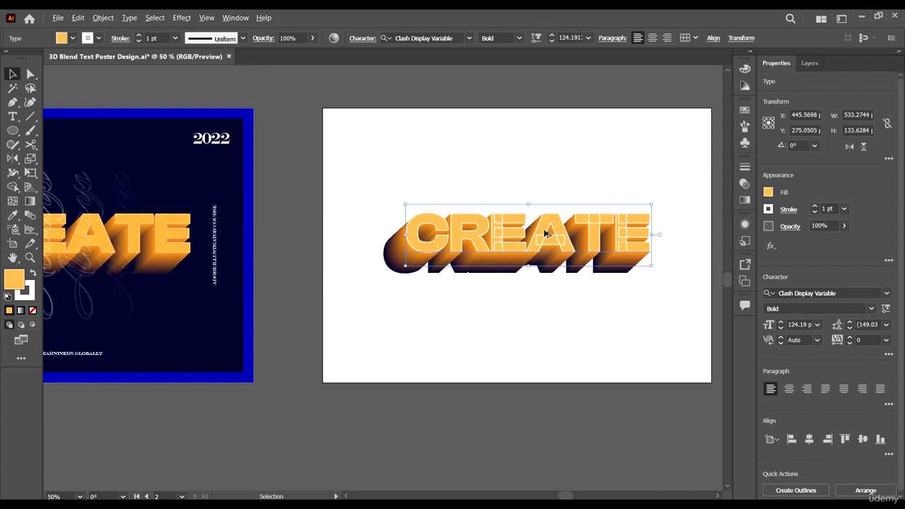
# - Select the original poster's front CREATE text to check its font and stroke settings, and reselect the new front text
pyautogui.click(190, 240)
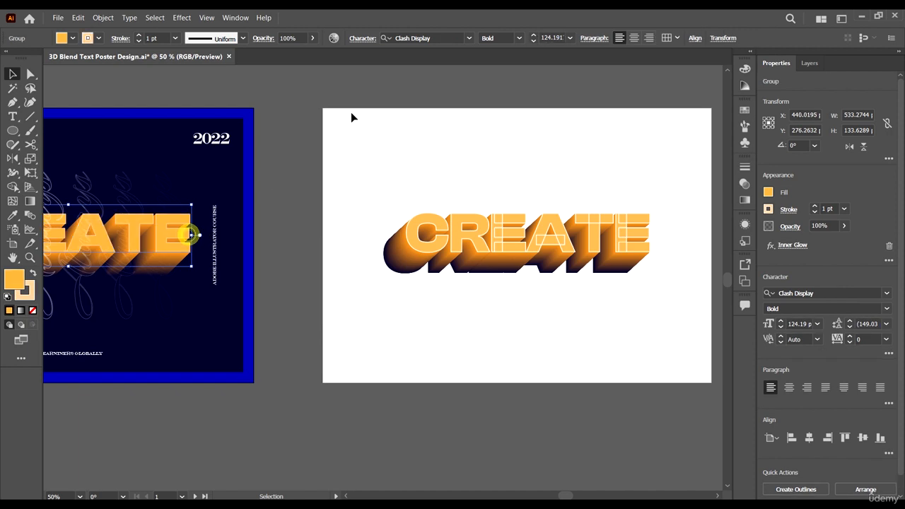
pyautogui.click(512, 237)
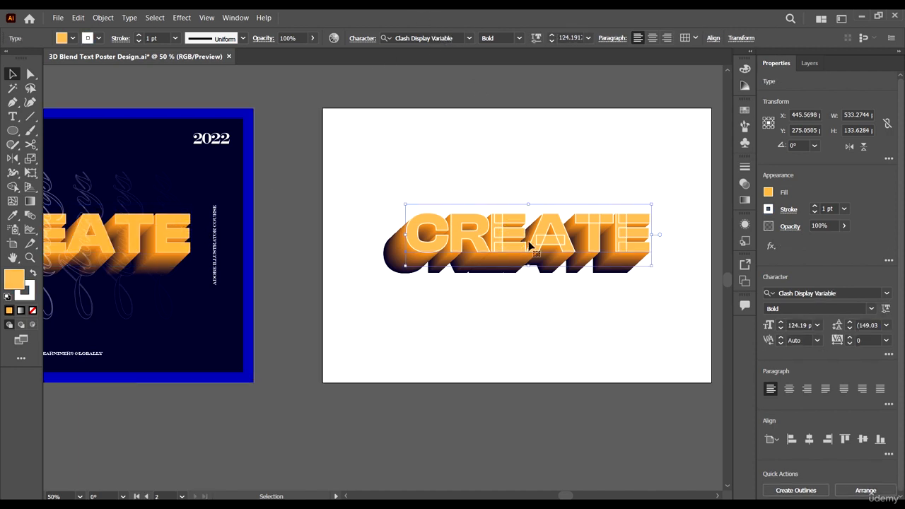
pyautogui.scroll(1, 634, 233)
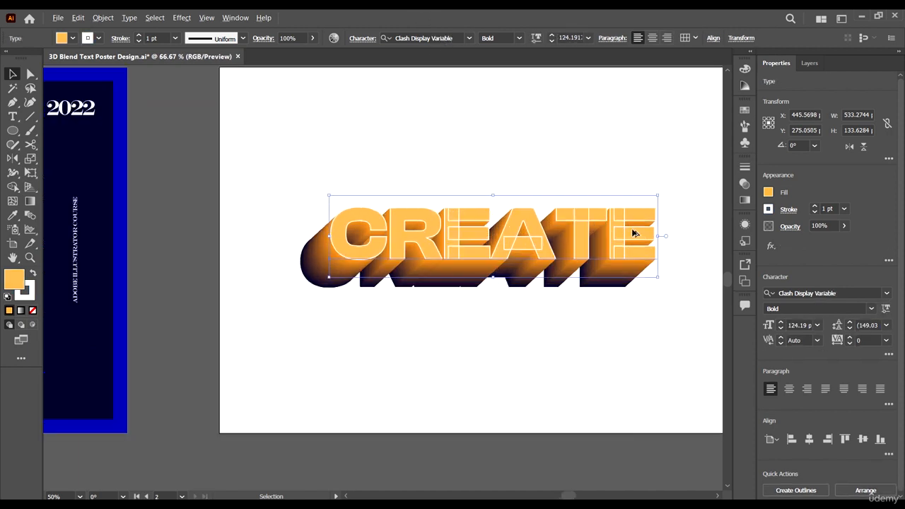
pyautogui.scroll(1, 679, 239)
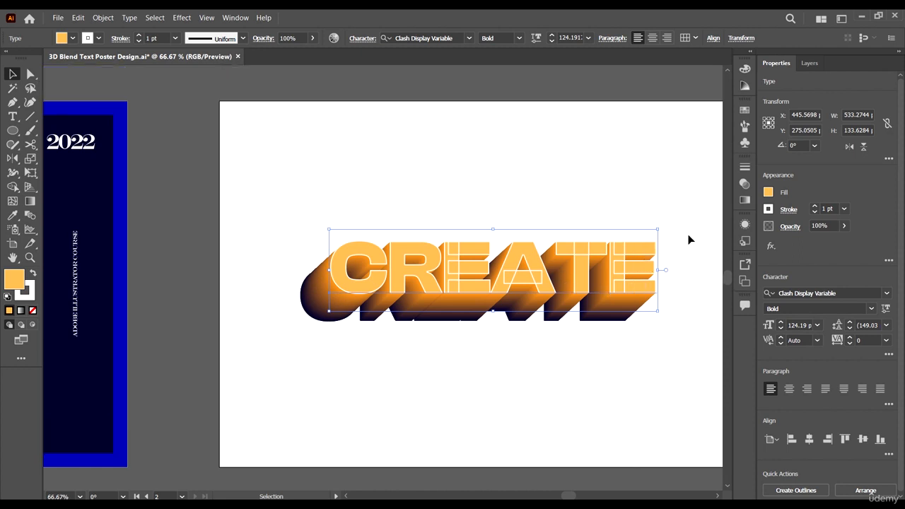
pyautogui.click(468, 38)
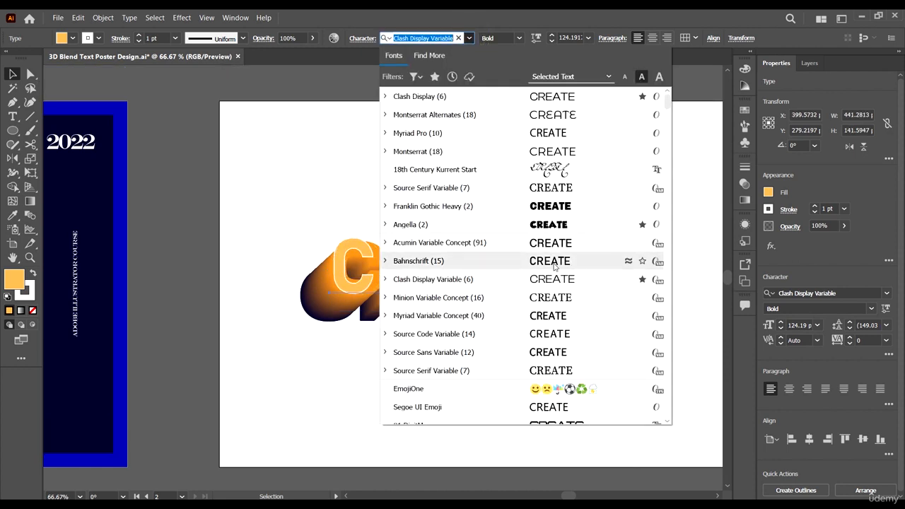
pyautogui.click(449, 38)
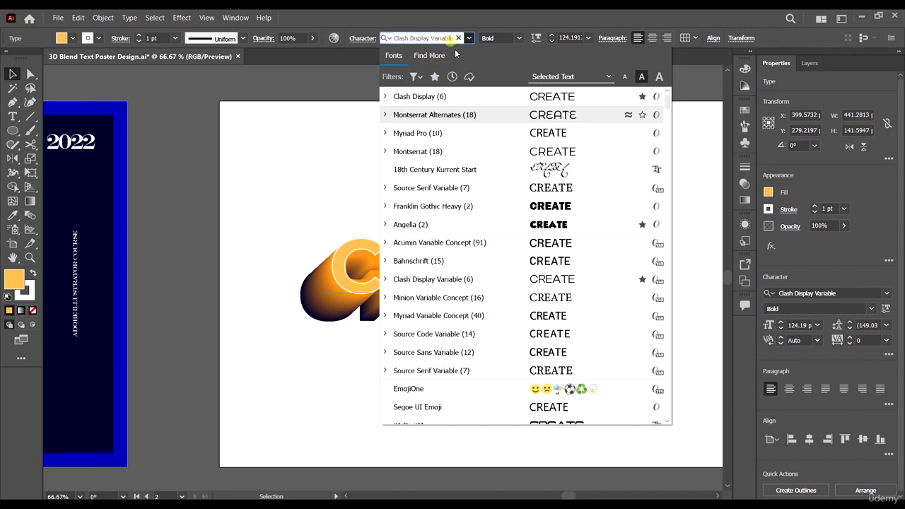
pyautogui.click(276, 155)
pyautogui.click(464, 271)
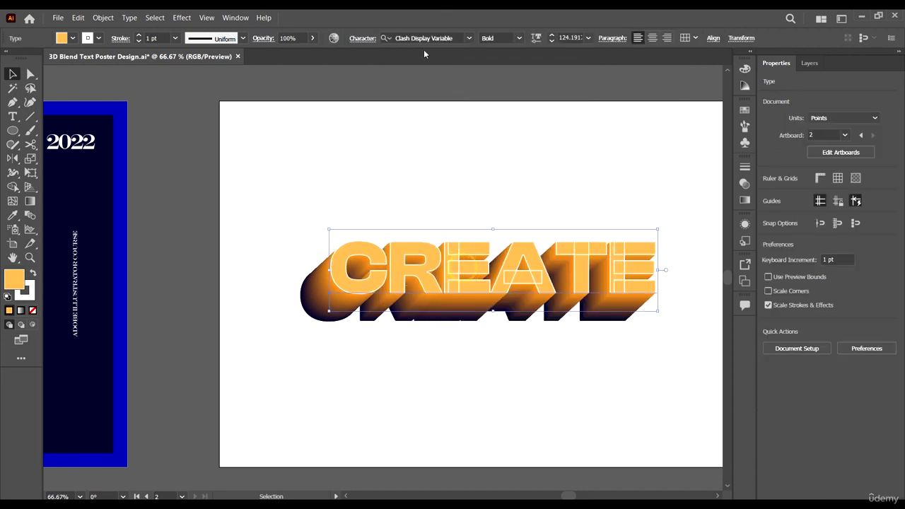
# - Change the front CREATE text's font to Clash Display Bold and deselect it
pyautogui.click(453, 38)
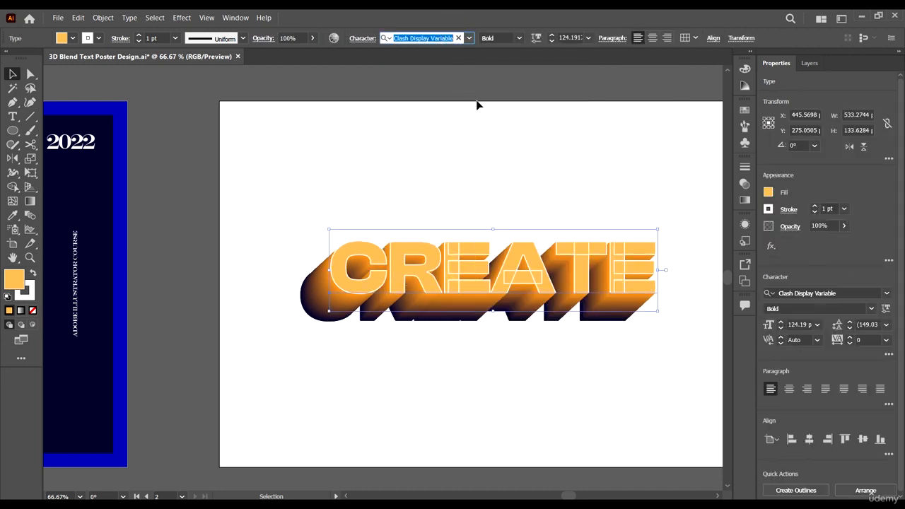
pyautogui.press('Right')
pyautogui.press('BackSpace')
pyautogui.press('BackSpace')
pyautogui.press('BackSpace')
pyautogui.press('BackSpace')
pyautogui.press('BackSpace')
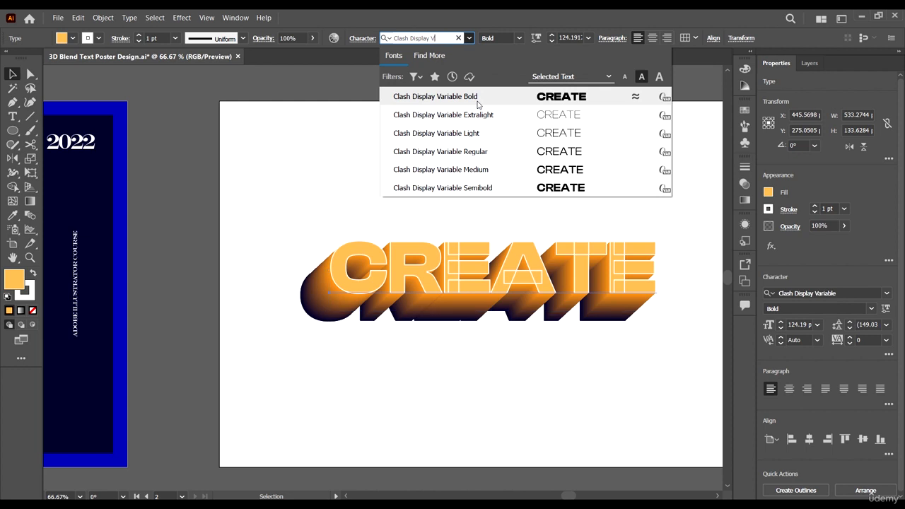
pyautogui.press('BackSpace')
pyautogui.press('BackSpace')
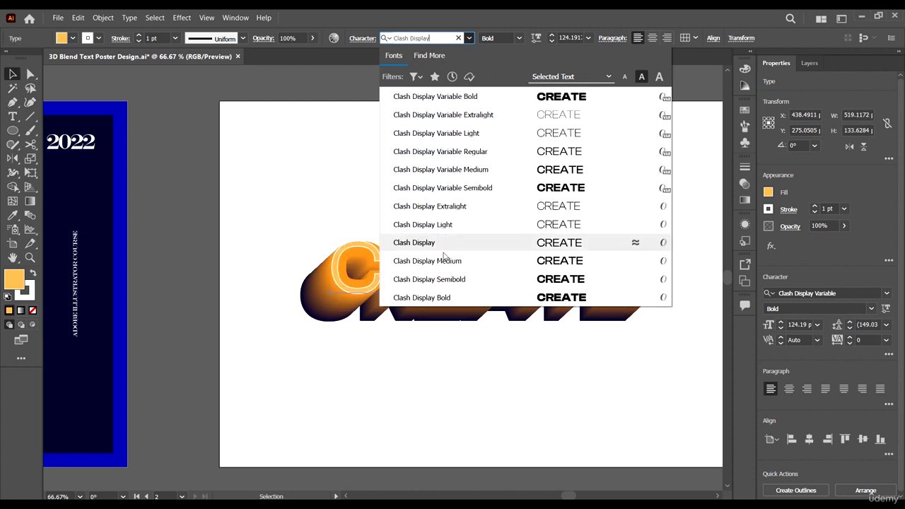
pyautogui.click(482, 298)
pyautogui.click(619, 354)
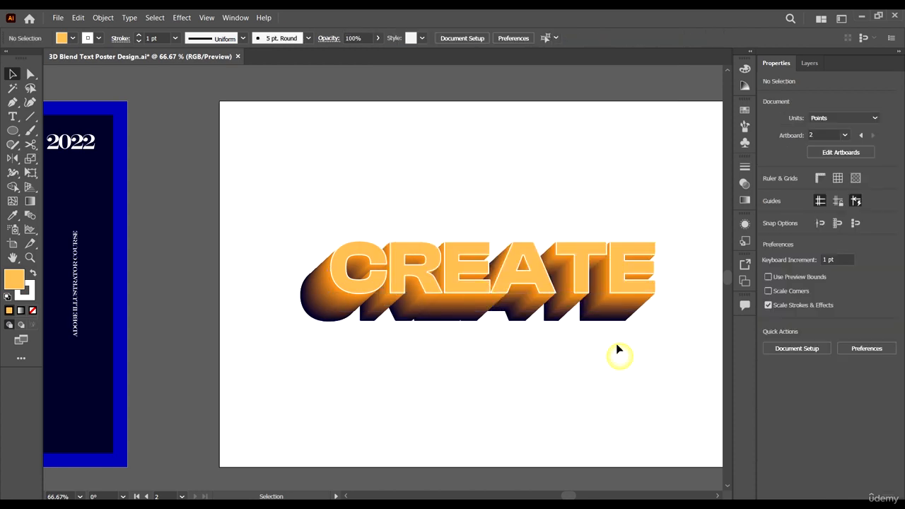
# - Select all characters of the front CREATE text to check its font settings, and deselect it
pyautogui.scroll(4, 367, 313)
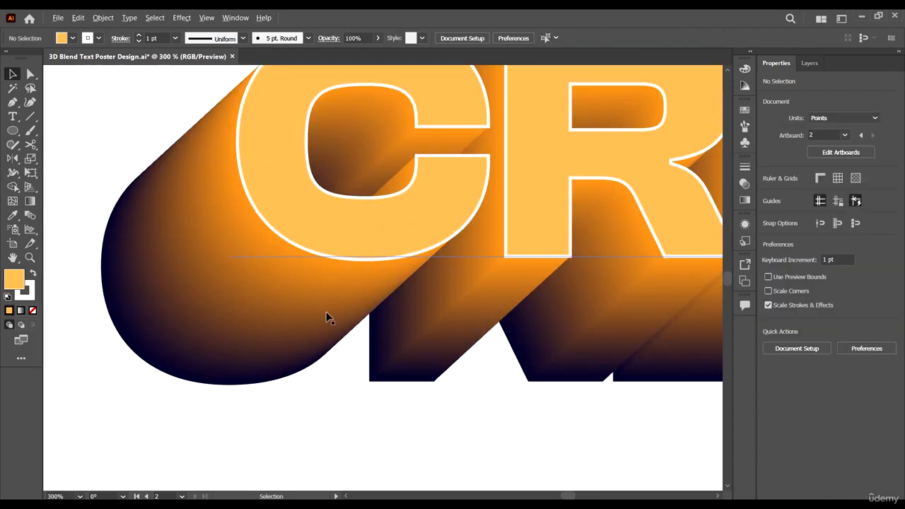
pyautogui.press('t')
pyautogui.click(237, 331)
pyautogui.hotkey('ctrl', '0')
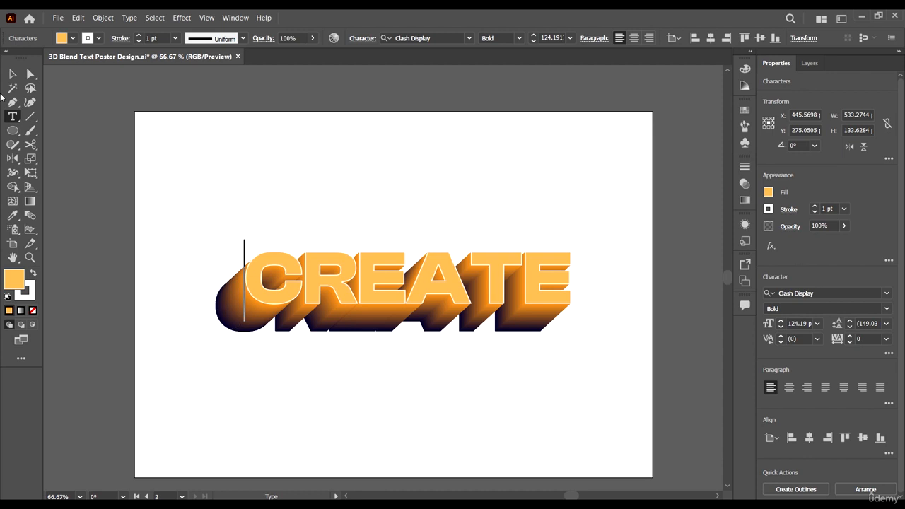
pyautogui.hotkey('ctrl', 'a')
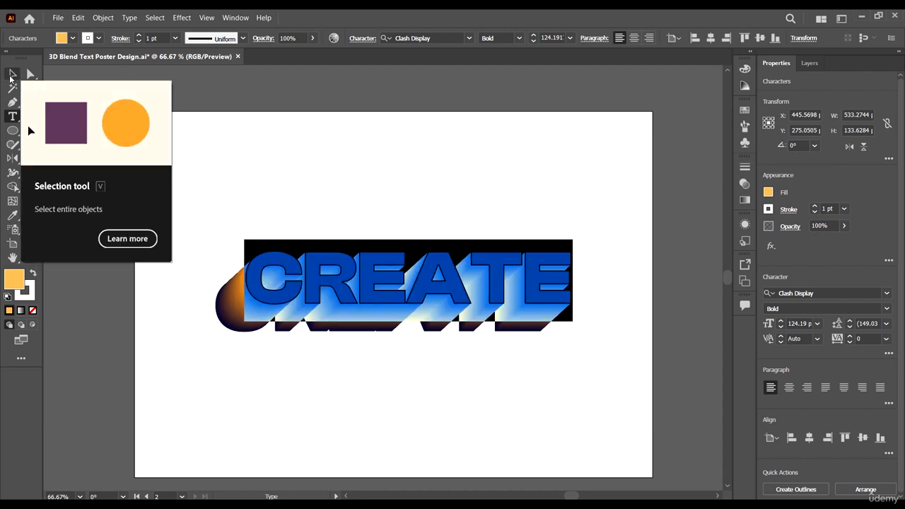
pyautogui.click(11, 73)
pyautogui.click(578, 375)
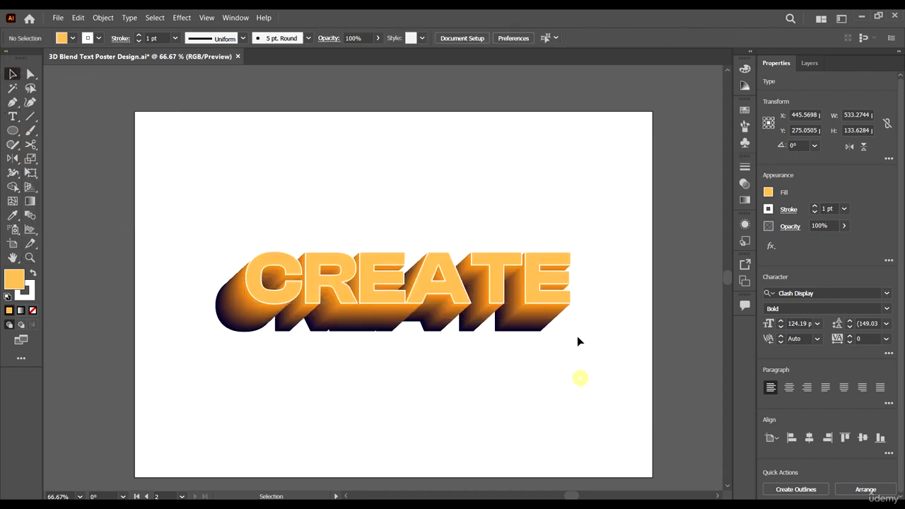
# - Try moving the front CREATE text 20 pt straight down, and undo the move
pyautogui.click(530, 289)
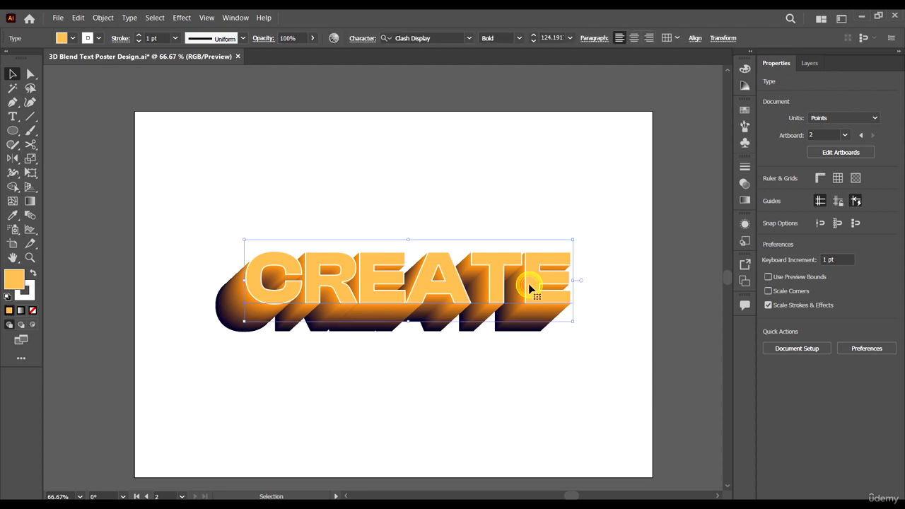
pyautogui.rightClick(530, 289)
pyautogui.moveTo(598, 222)
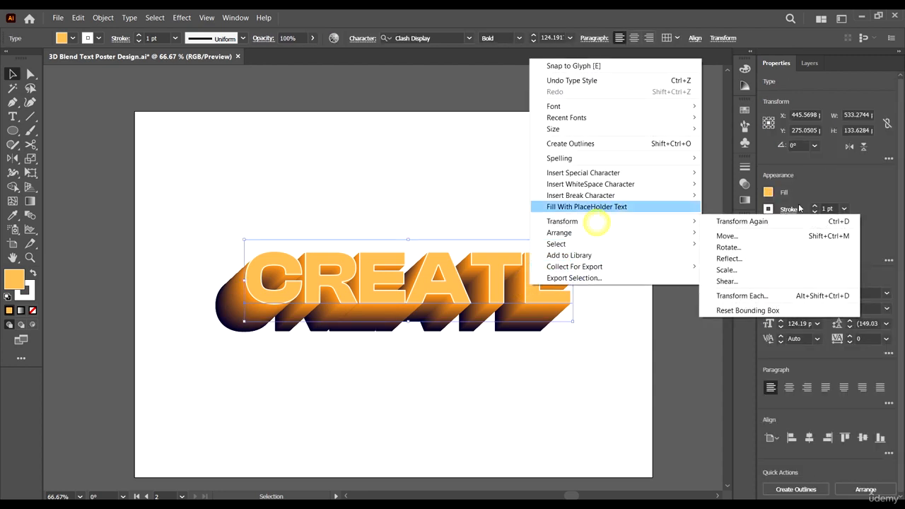
pyautogui.click(774, 236)
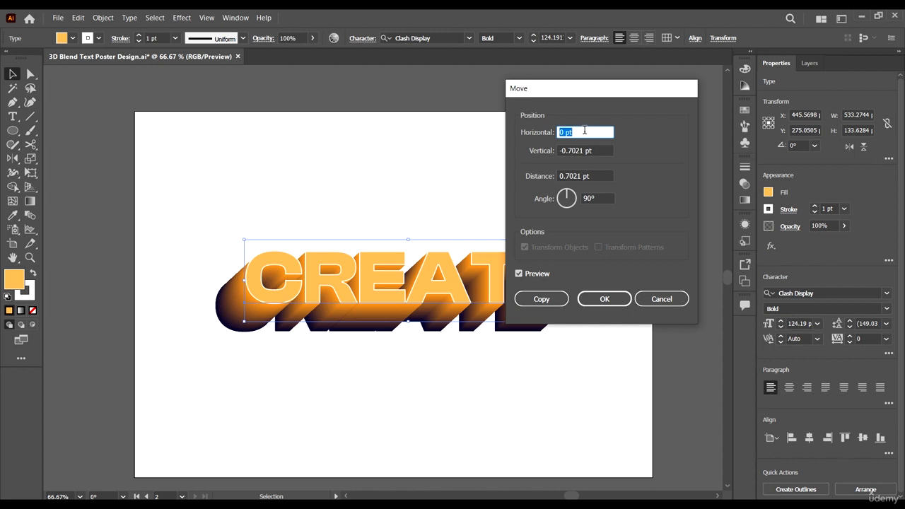
pyautogui.click(602, 149)
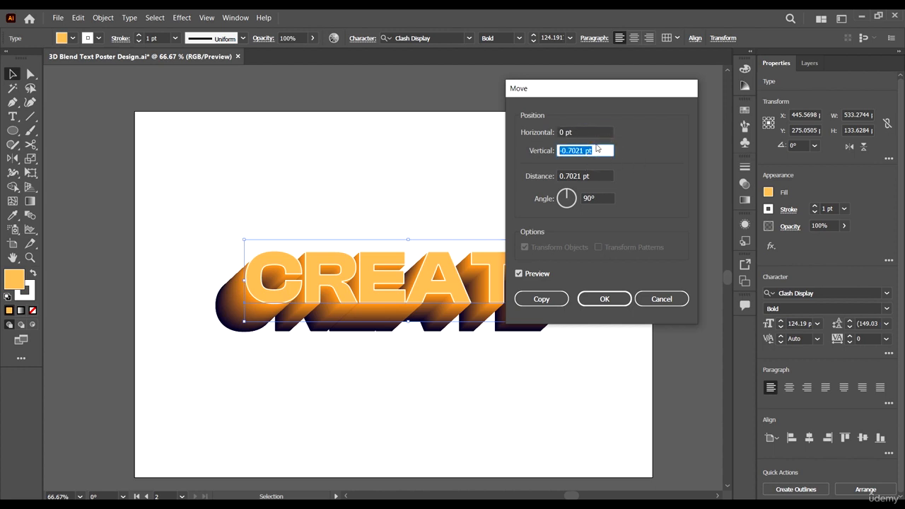
pyautogui.write('-1')
pyautogui.click(598, 298)
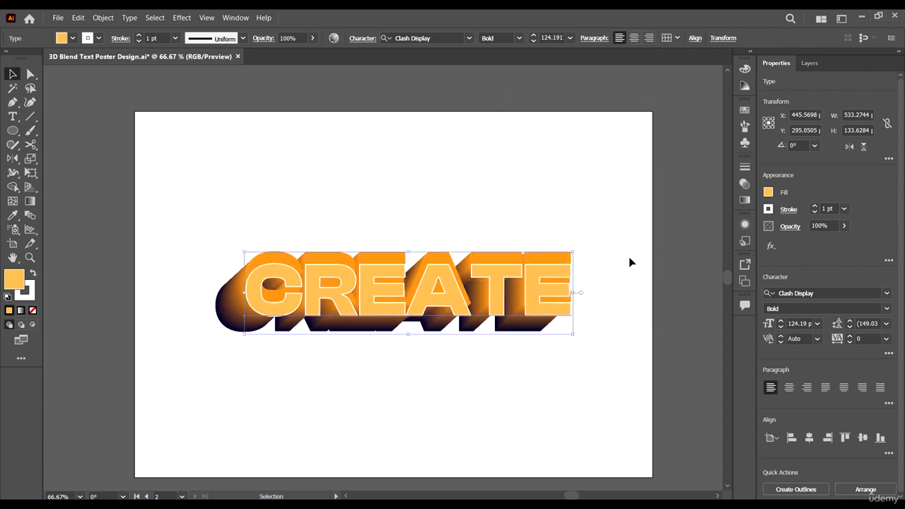
pyautogui.click(628, 254)
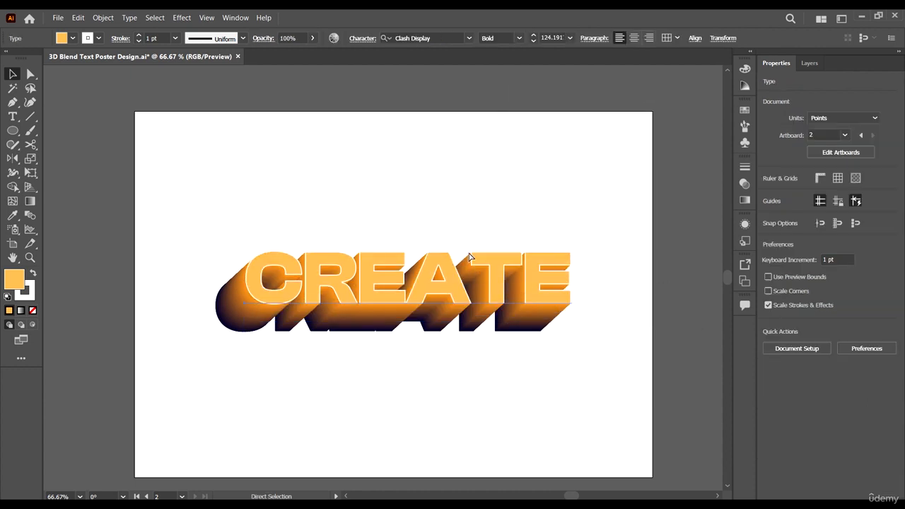
# - Move the front CREATE text 120 pt straight down, clear of the blend's front face, and deselect it
pyautogui.click(470, 258)
pyautogui.rightClick(471, 259)
pyautogui.moveTo(570, 433)
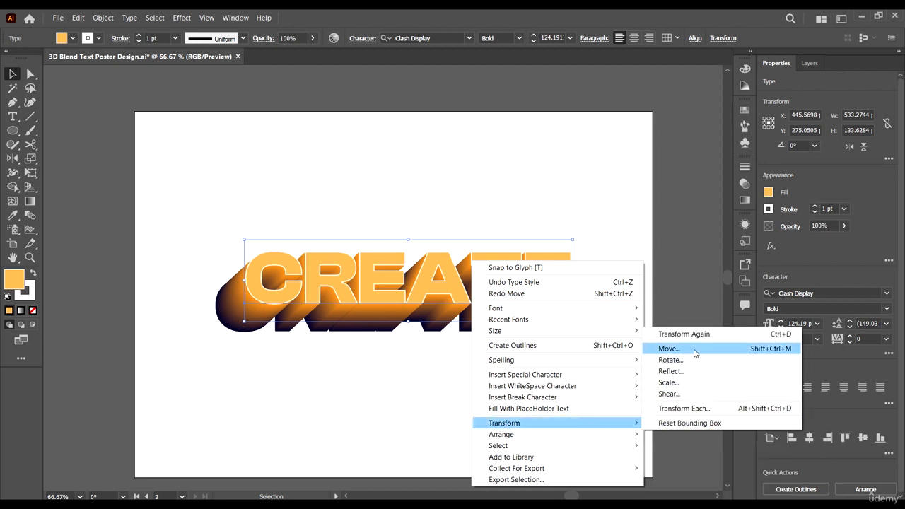
pyautogui.click(694, 352)
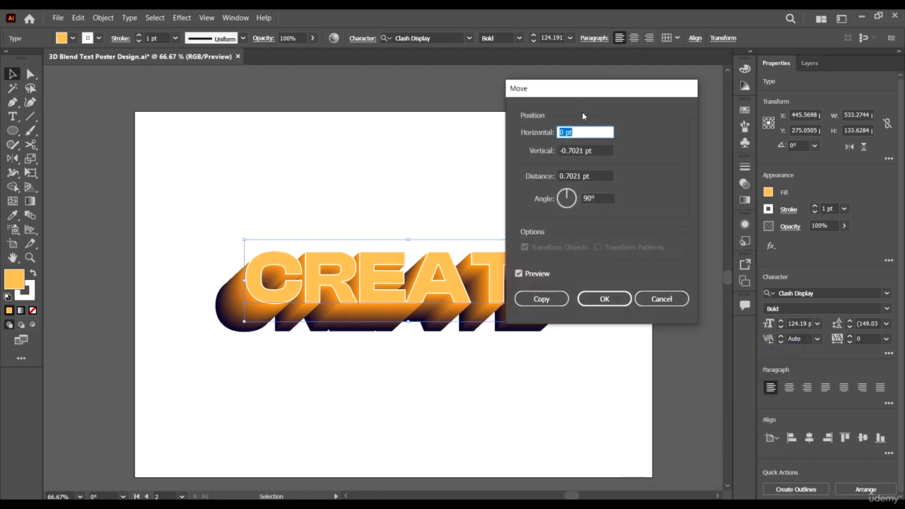
pyautogui.click(604, 149)
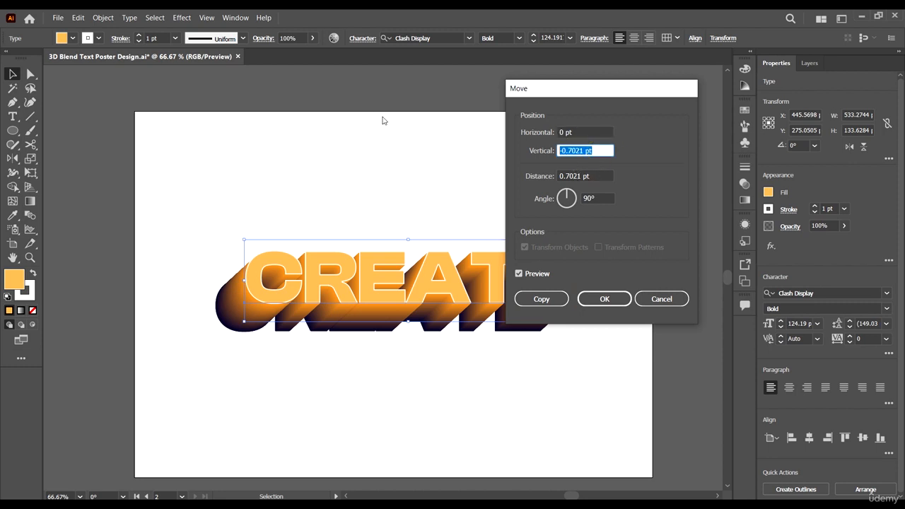
pyautogui.write('120')
pyautogui.click(541, 298)
pyautogui.click(607, 259)
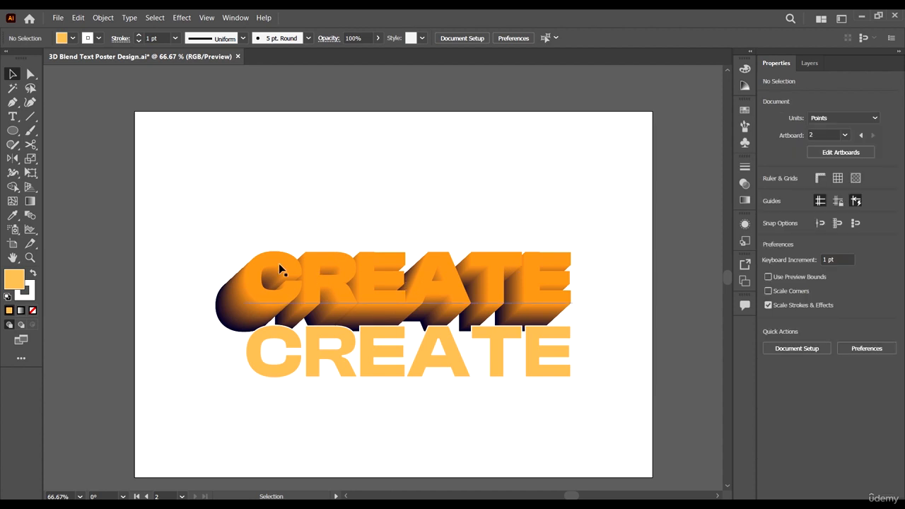
# - Isolate the CREATE blend and change the font of its orange front text to Clash Display Bold
pyautogui.doubleClick(278, 286)
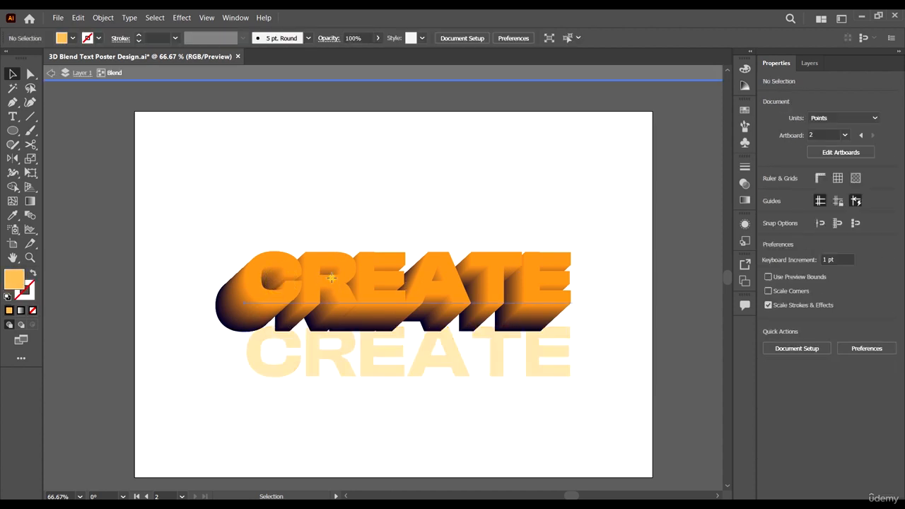
pyautogui.click(335, 281)
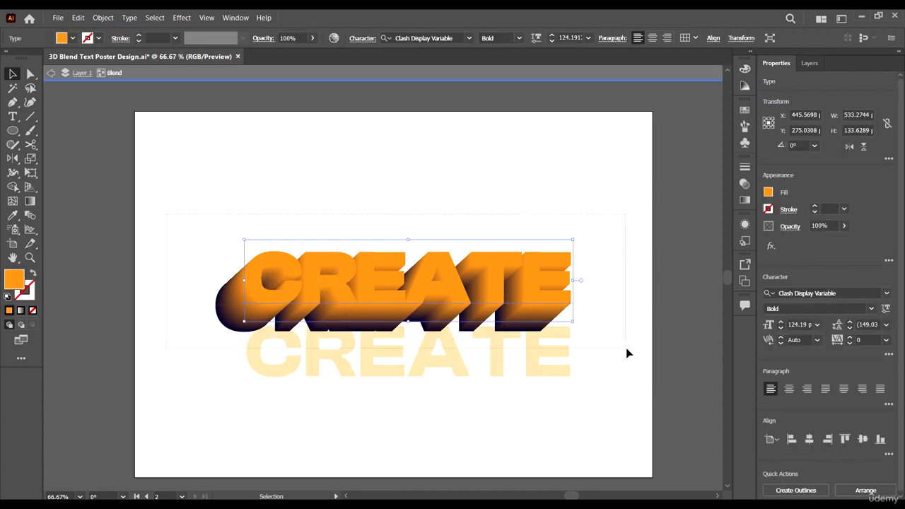
pyautogui.moveTo(627, 348); pyautogui.dragTo(627, 349)
pyautogui.click(605, 242)
pyautogui.click(551, 295)
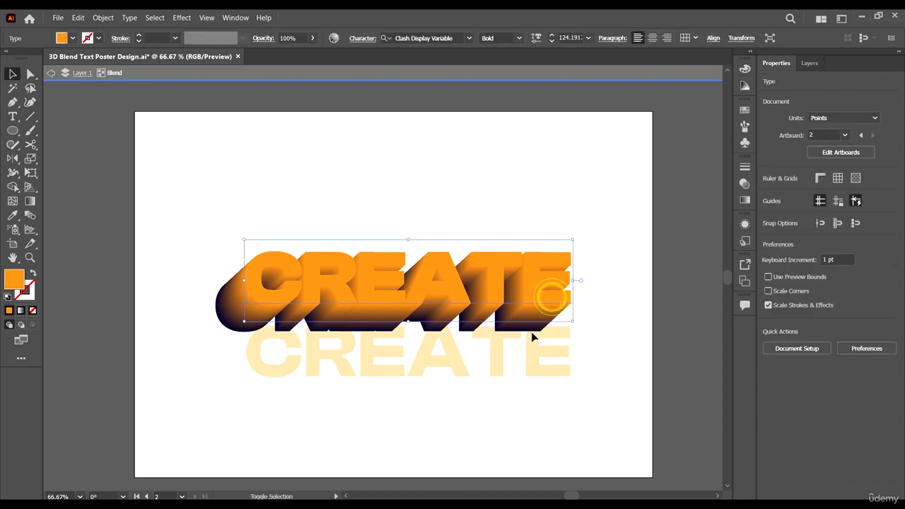
pyautogui.click(519, 330)
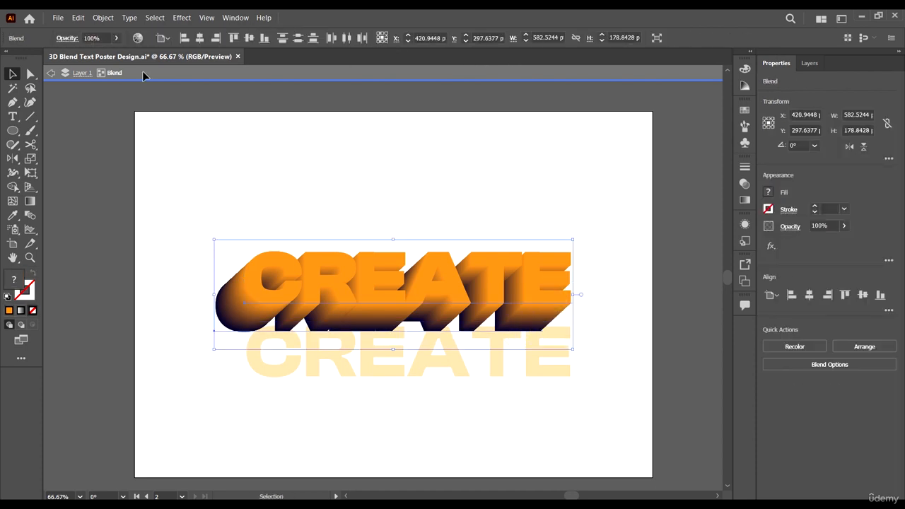
pyautogui.click(567, 177)
pyautogui.click(512, 262)
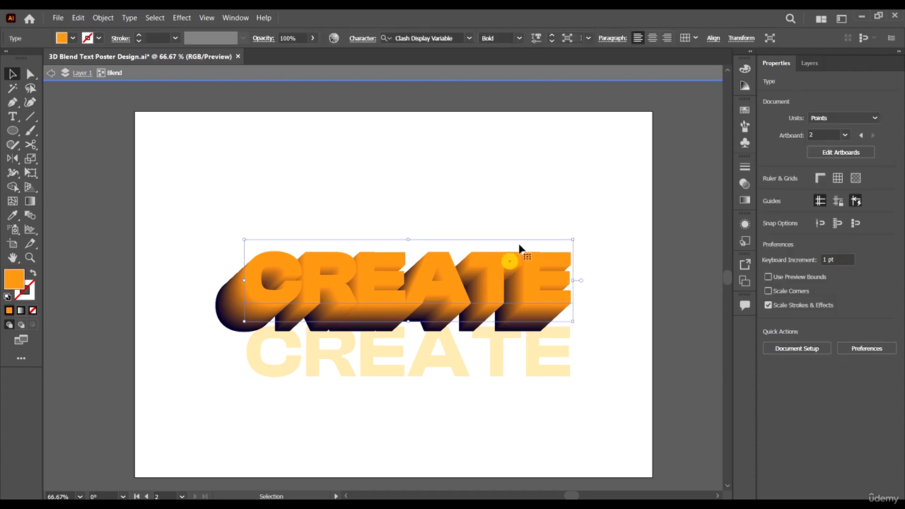
pyautogui.click(458, 41)
pyautogui.write('C')
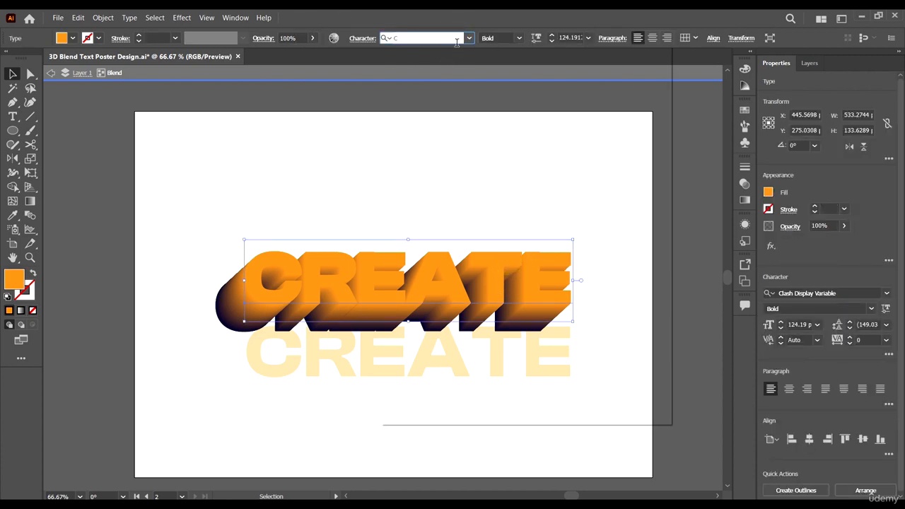
pyautogui.write('LAS')
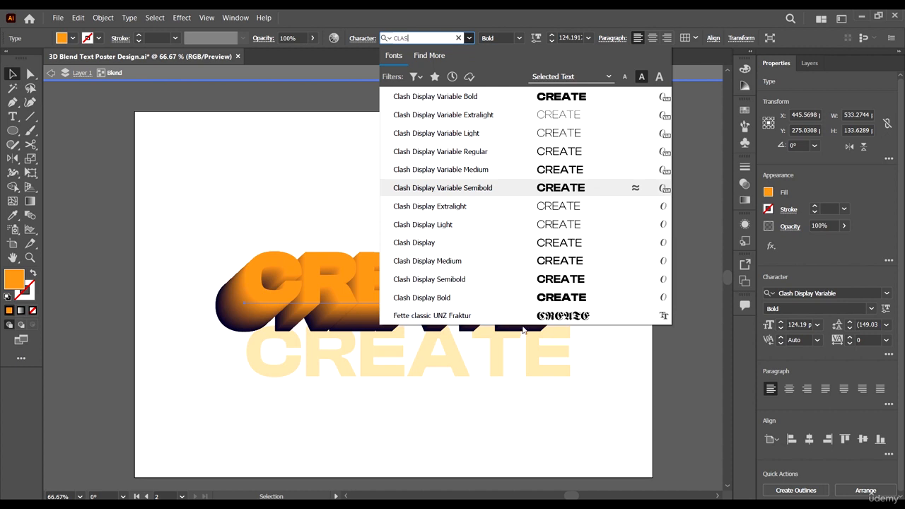
pyautogui.click(566, 299)
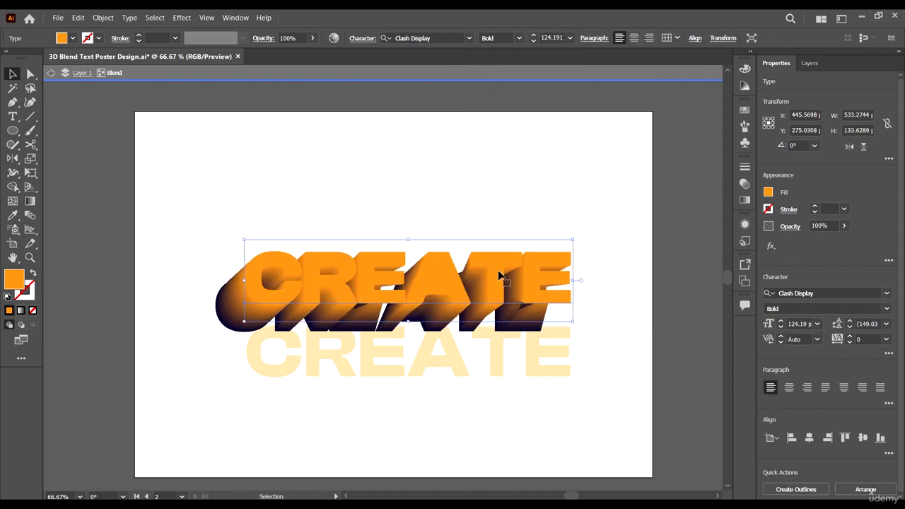
# - Change the font of the blend's navy rear text to Clash Display Bold and exit isolation mode
pyautogui.click(227, 332)
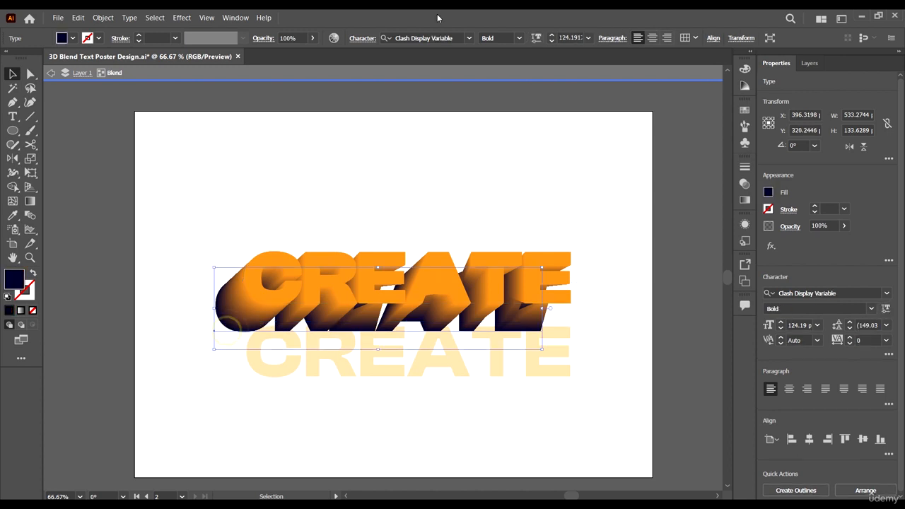
pyautogui.click(447, 38)
pyautogui.write('Cl')
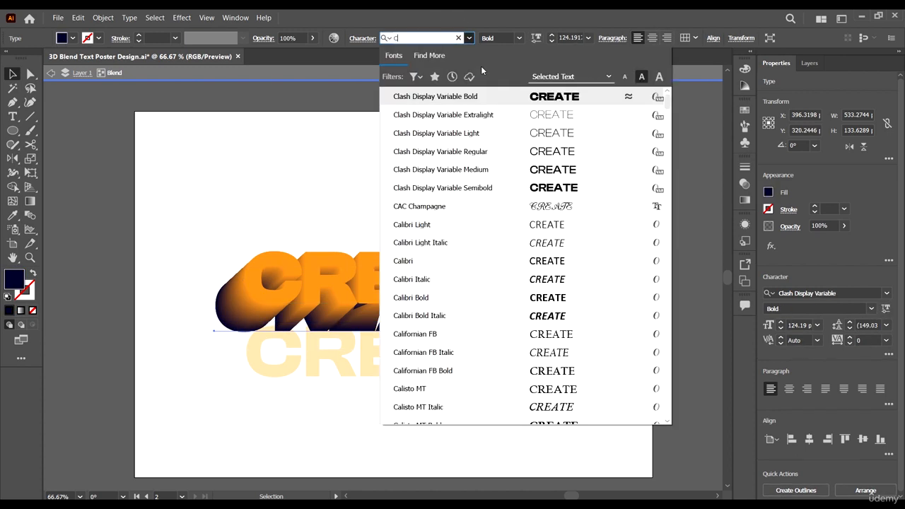
pyautogui.write('ASH')
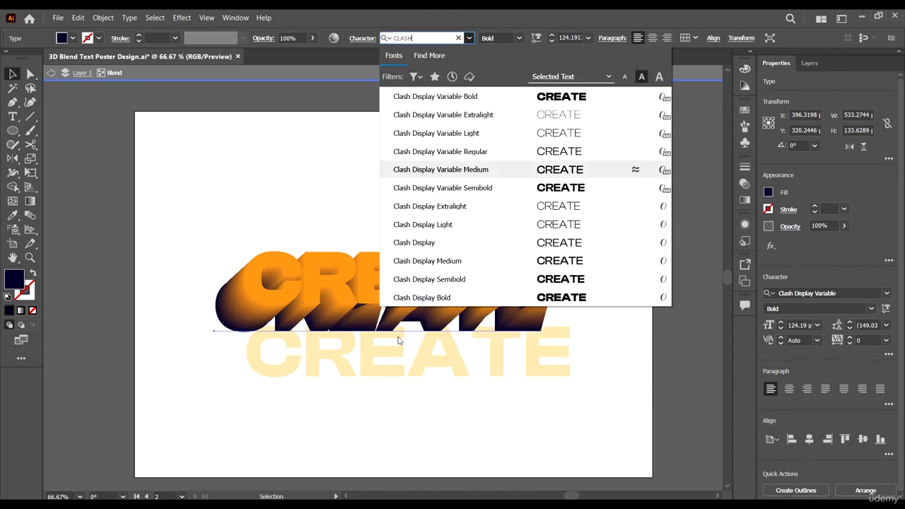
pyautogui.click(467, 298)
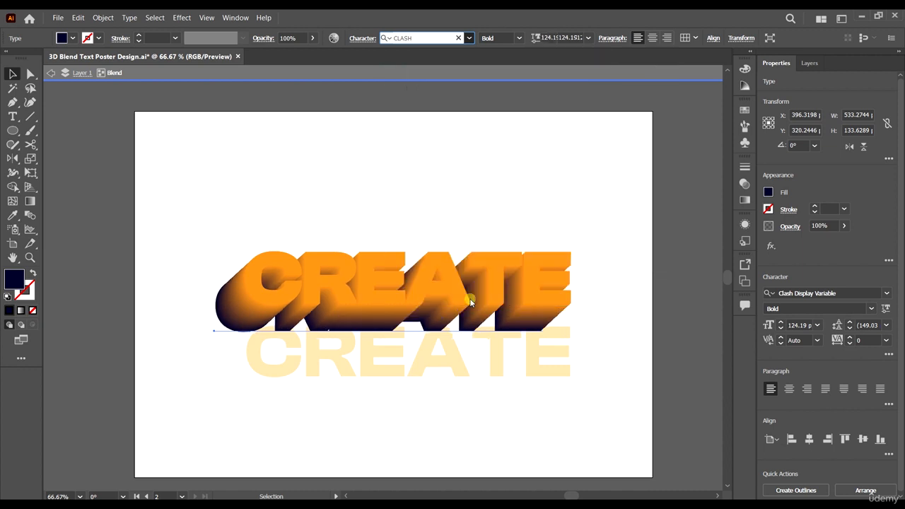
pyautogui.click(655, 332)
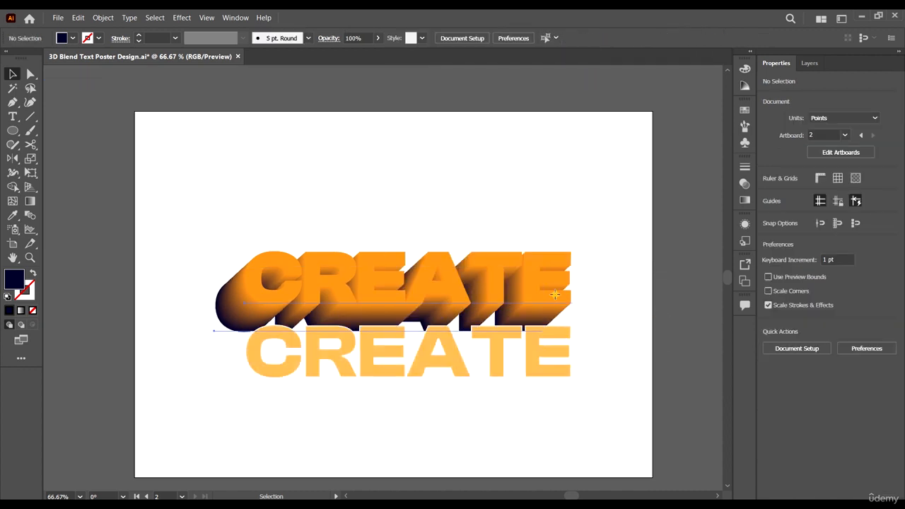
# - Move the lighter CREATE text straight up onto the blend's front face and fine-tune its position to match the orange letters
pyautogui.click(555, 294)
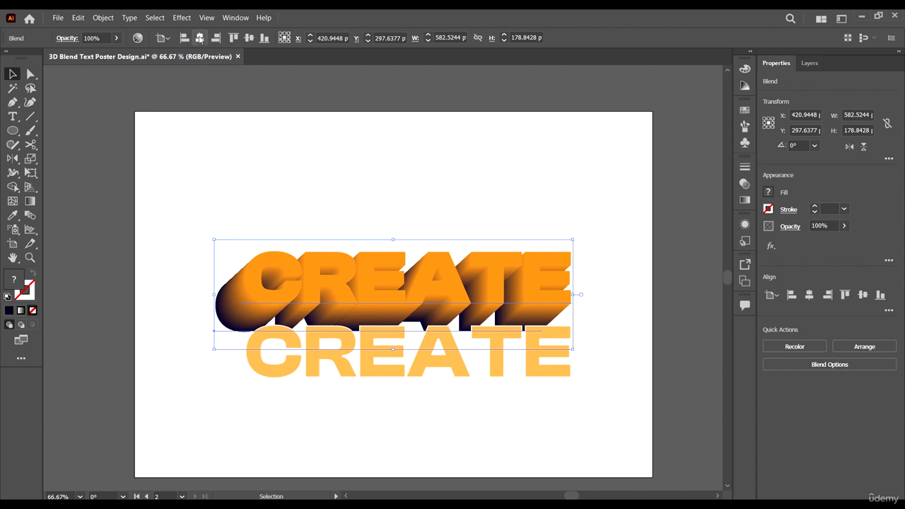
pyautogui.click(487, 219)
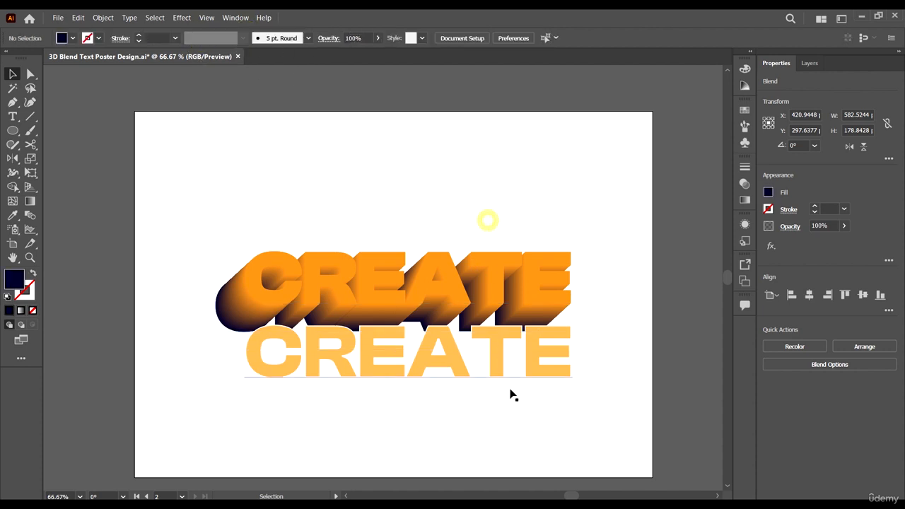
pyautogui.moveTo(507, 363); pyautogui.dragTo(499, 296)
pyautogui.scroll(4, 224, 287)
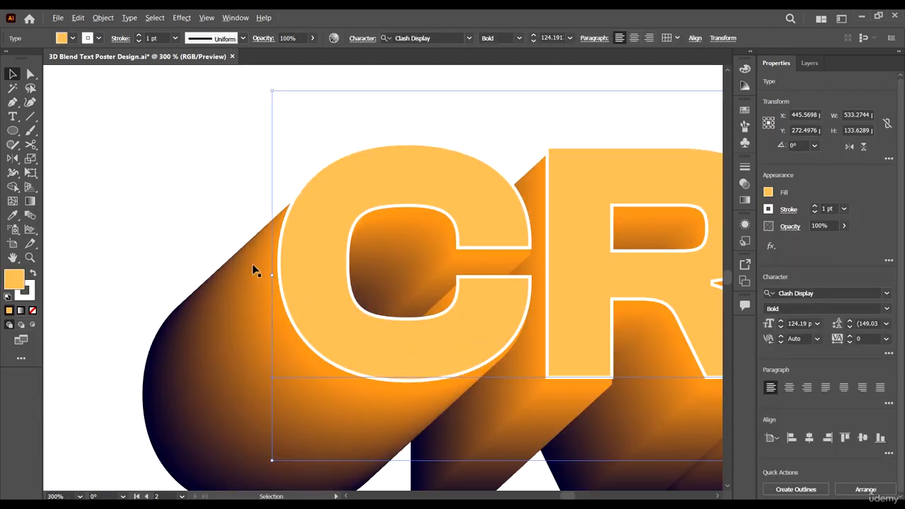
pyautogui.scroll(-1, 146, 247)
pyautogui.scroll(6, 410, 227)
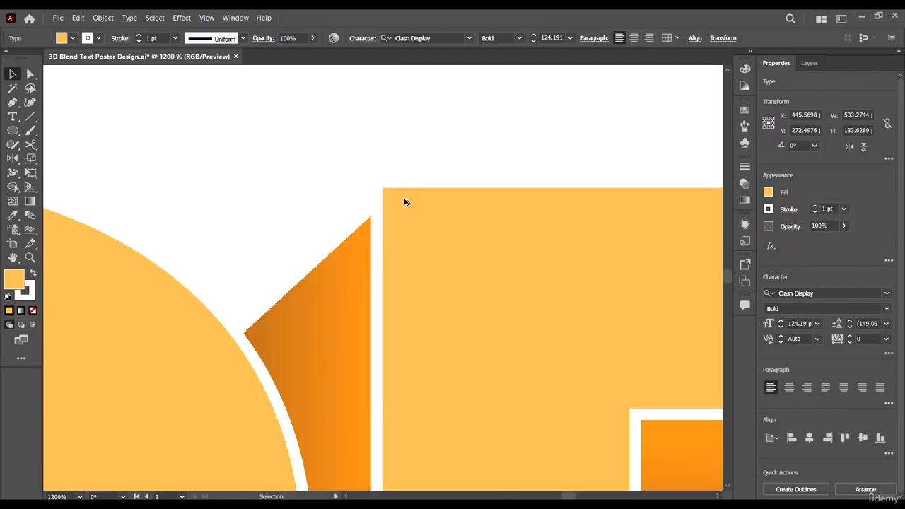
pyautogui.moveTo(404, 200); pyautogui.dragTo(408, 250)
pyautogui.scroll(-5, 367, 246)
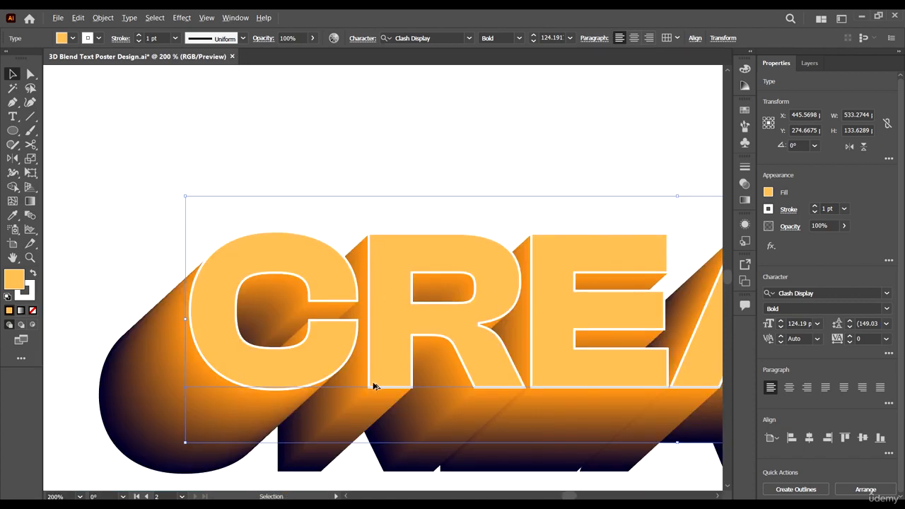
pyautogui.scroll(-4, 307, 317)
pyautogui.scroll(2, 562, 404)
pyautogui.scroll(4, 420, 192)
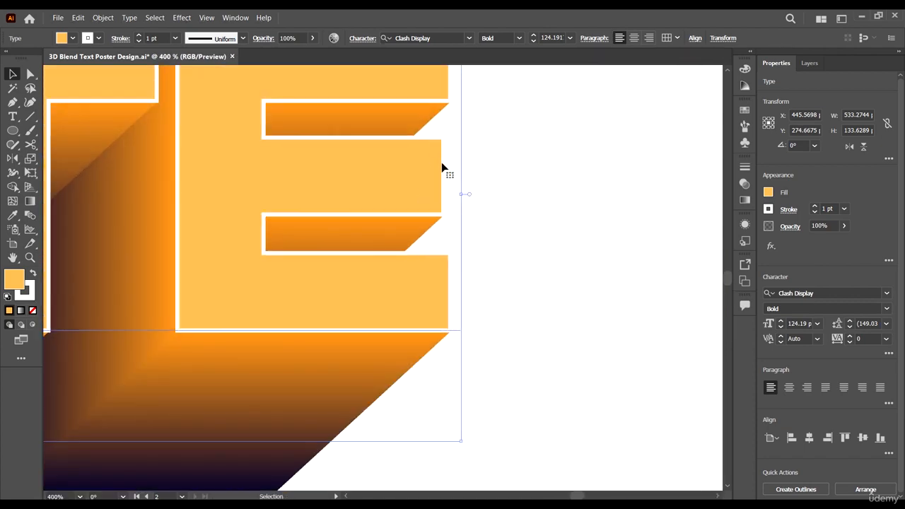
pyautogui.scroll(1, 472, 171)
# - Reduce the white outline of the front CREATE text to 0.5 pt and deselect it
pyautogui.scroll(-4, 494, 264)
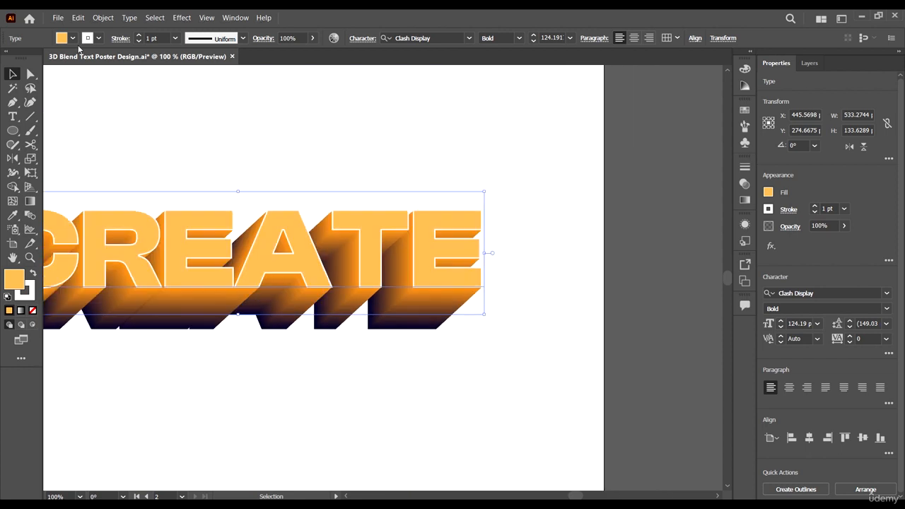
pyautogui.click(174, 38)
pyautogui.click(610, 372)
pyautogui.hotkey('ctrl', 'alt', '0')
# - Duplicate the original poster's navy rectangle onto the new artboard behind CREATE, and centre it horizontally and vertically
pyautogui.scroll(1, 624, 348)
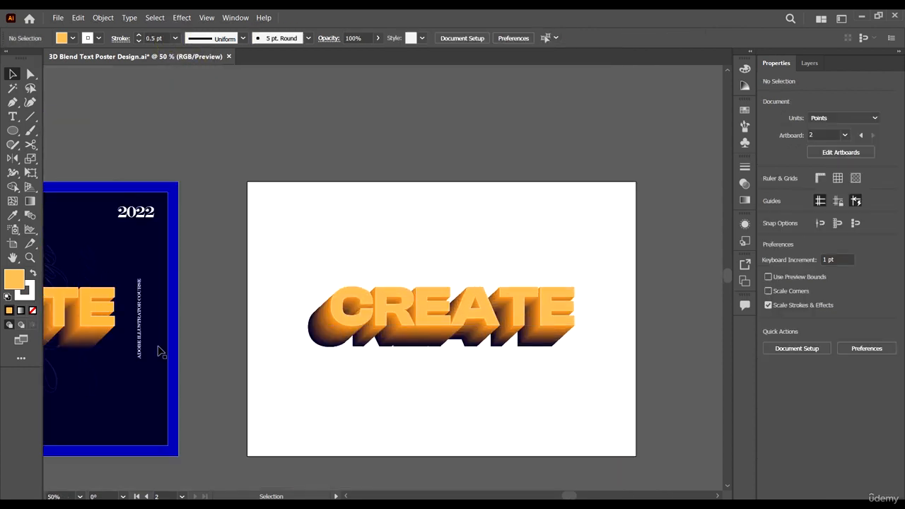
pyautogui.scroll(-3, 530, 403)
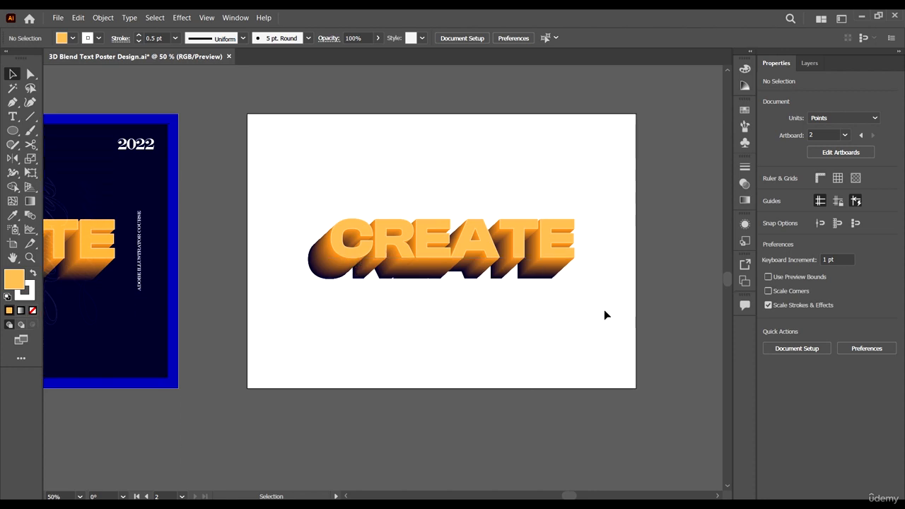
pyautogui.hscroll(-3, 537, 295)
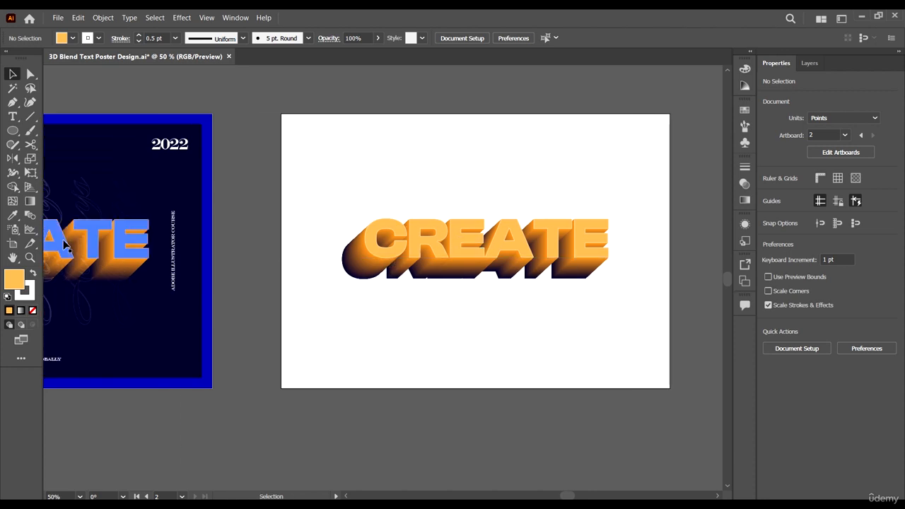
pyautogui.click(178, 318)
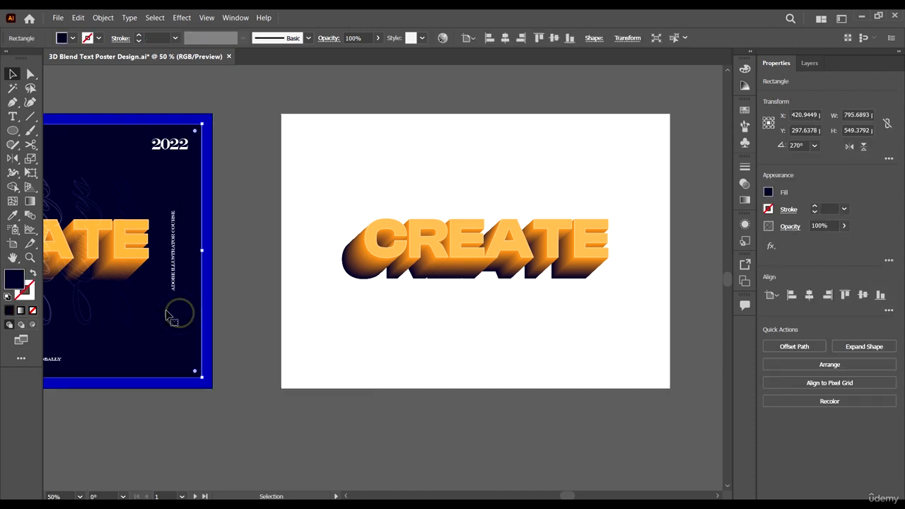
pyautogui.moveTo(182, 323); pyautogui.dragTo(655, 321)
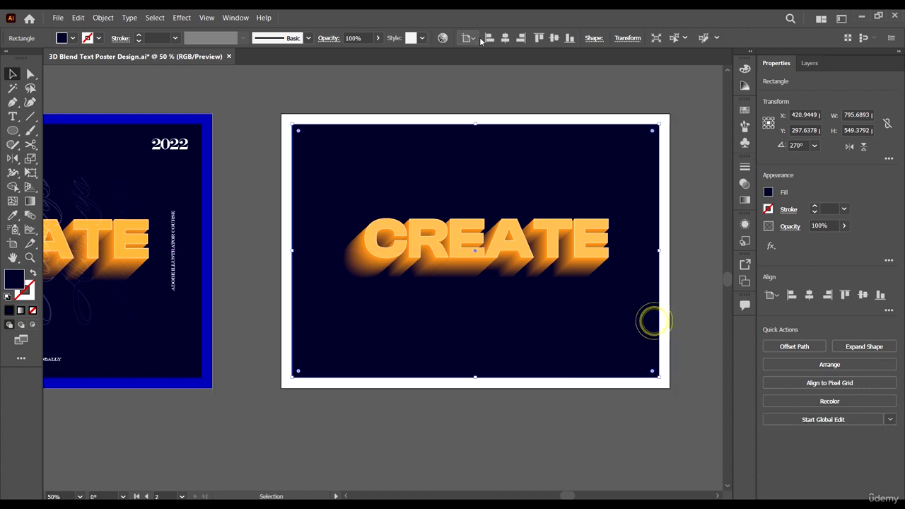
pyautogui.click(504, 37)
pyautogui.click(554, 38)
pyautogui.click(602, 96)
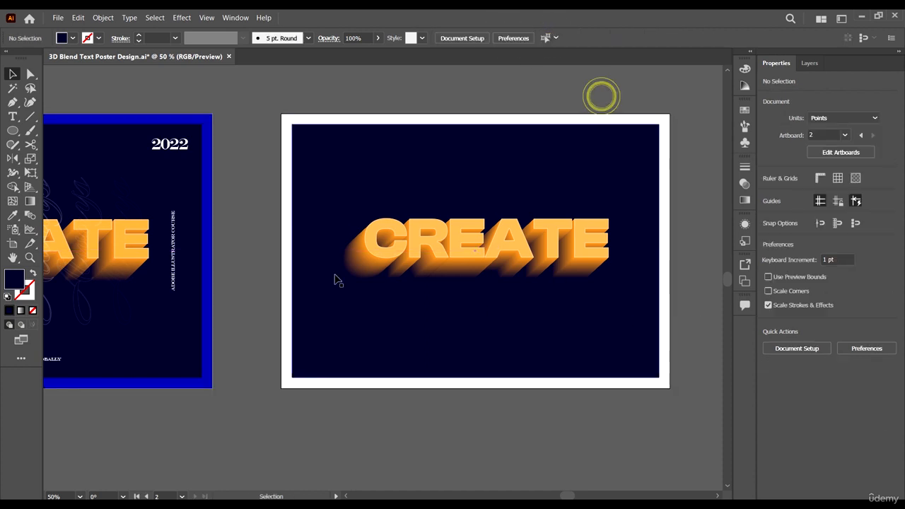
# - Examine how the navy rear end of the CREATE blend fades into the navy background
pyautogui.scroll(4, 377, 264)
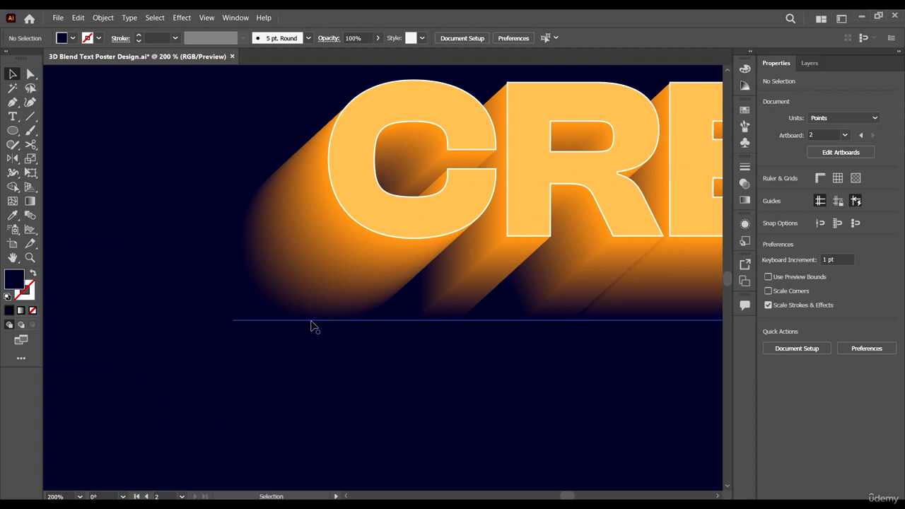
pyautogui.click(285, 322)
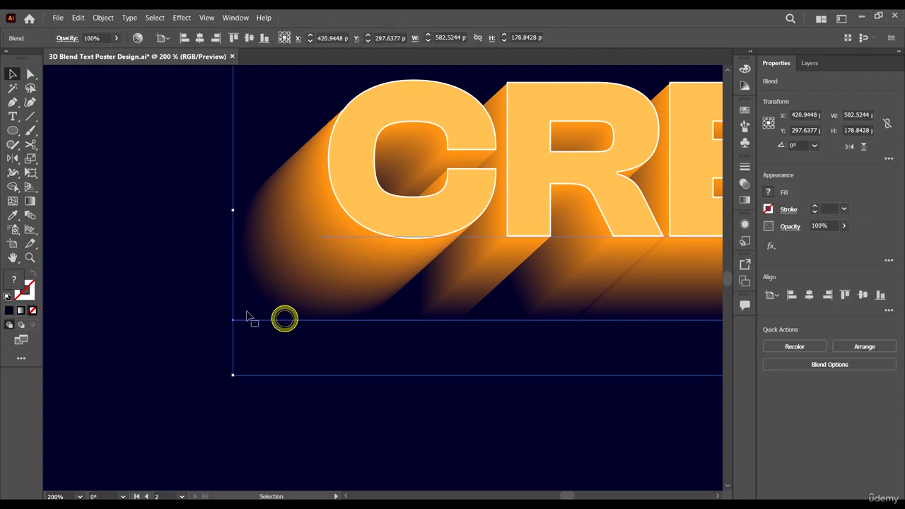
pyautogui.scroll(-4, 248, 312)
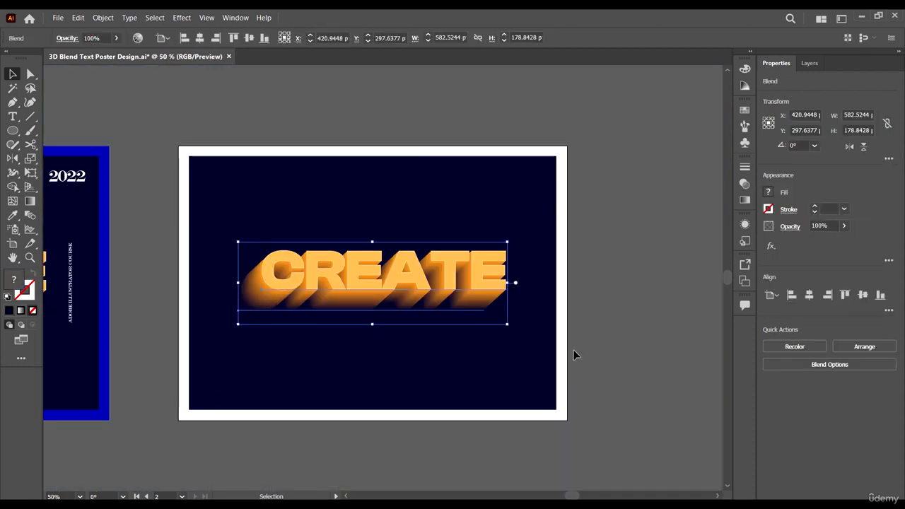
pyautogui.click(627, 274)
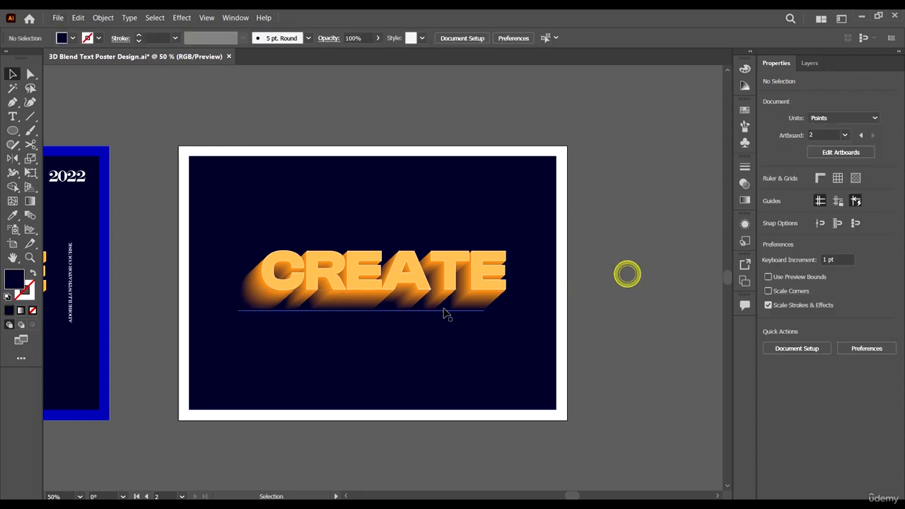
pyautogui.scroll(3, 456, 312)
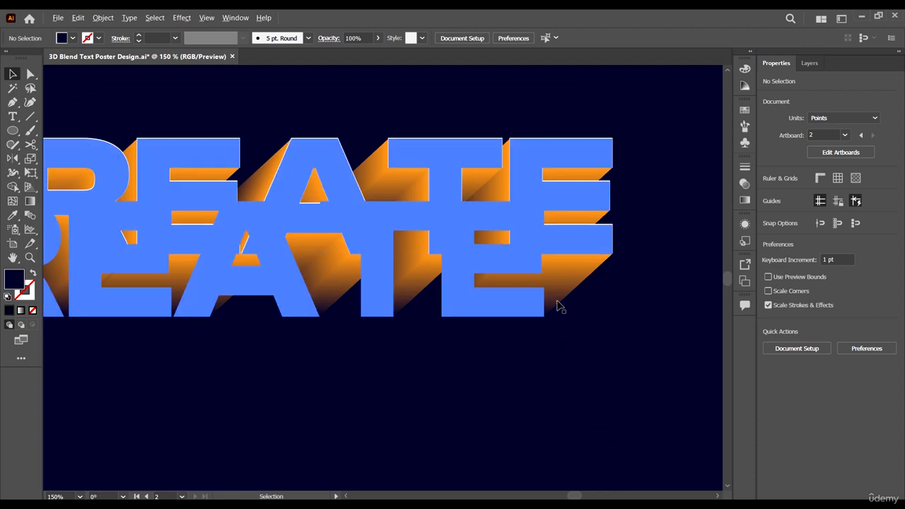
pyautogui.scroll(-3, 557, 302)
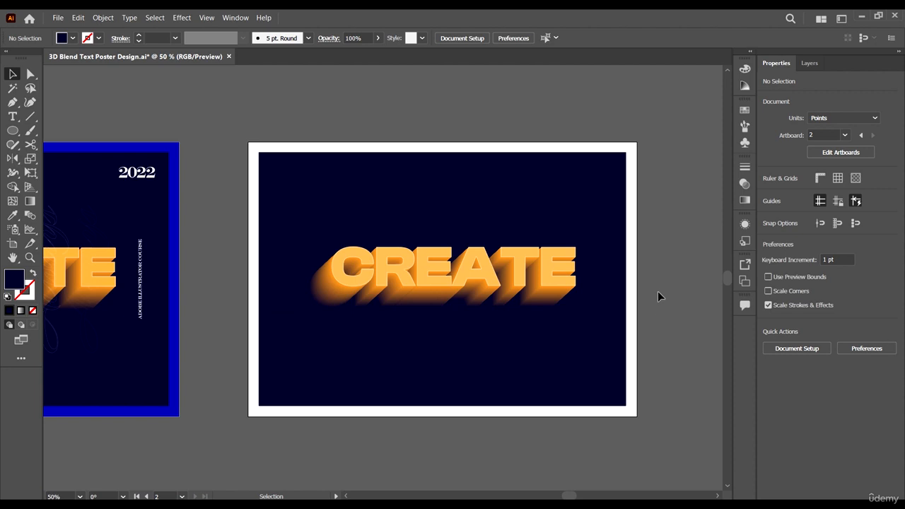
pyautogui.hscroll(-1, 578, 301)
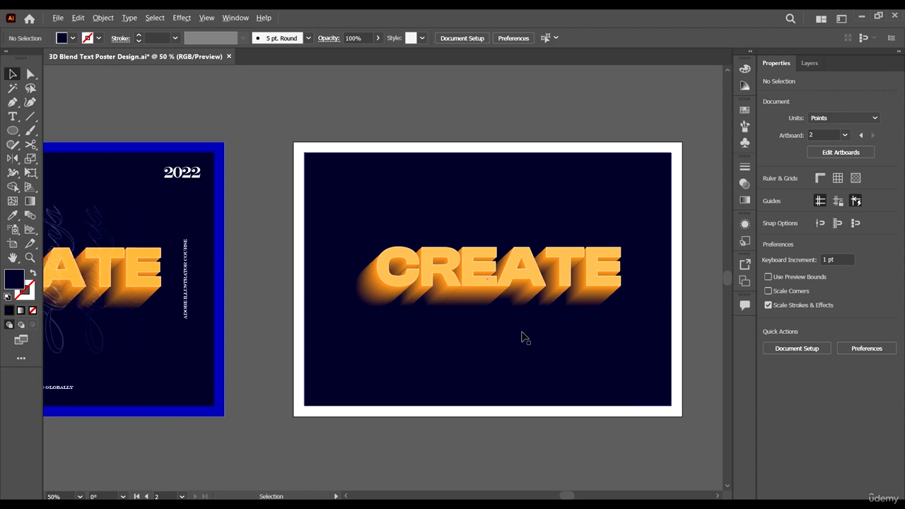
pyautogui.scroll(-2, 525, 341)
pyautogui.scroll(2, 606, 388)
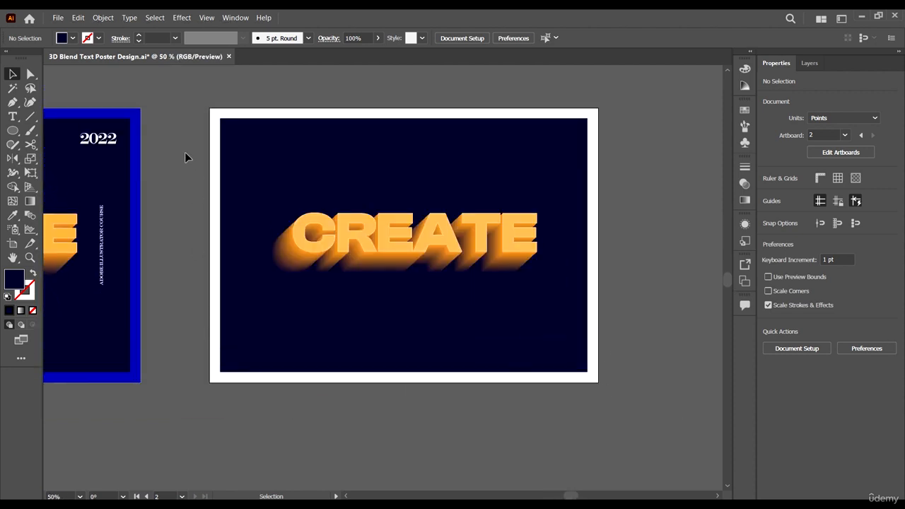
# - Duplicate the original poster's blue border rectangle onto the new artboard, behind the navy rectangle and covering the whole artboard
pyautogui.scroll(1, 162, 147)
pyautogui.click(138, 149)
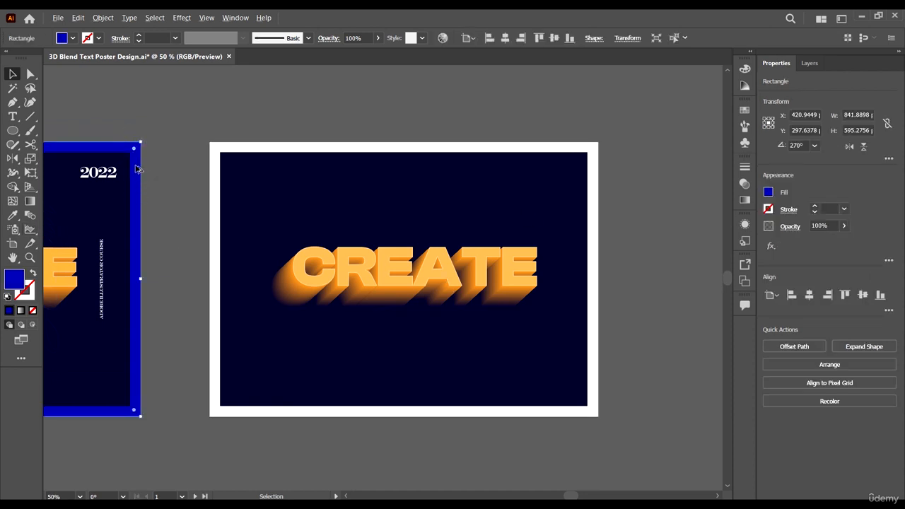
pyautogui.moveTo(138, 169); pyautogui.dragTo(596, 243)
pyautogui.click(703, 299)
# - Copy the white script word "Always" from the vertical text group on the original poster
pyautogui.hscroll(-3, 495, 269)
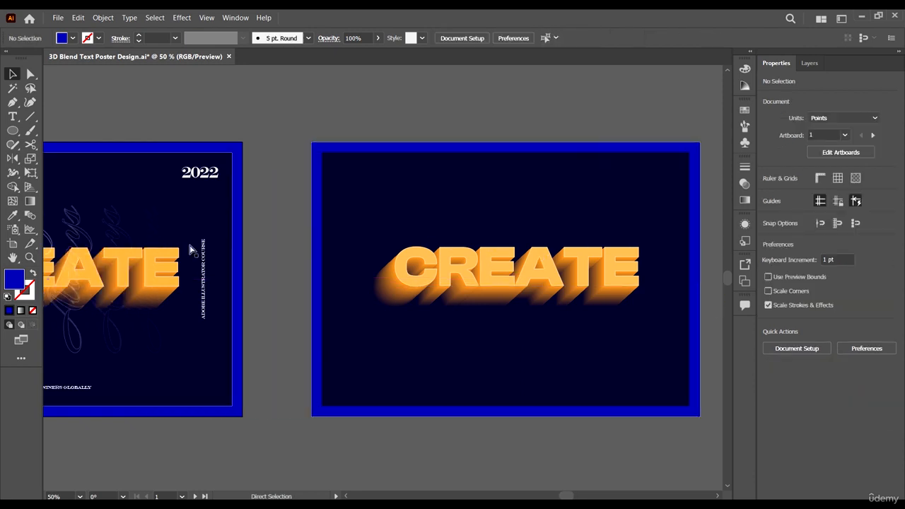
pyautogui.hscroll(-6, 190, 249)
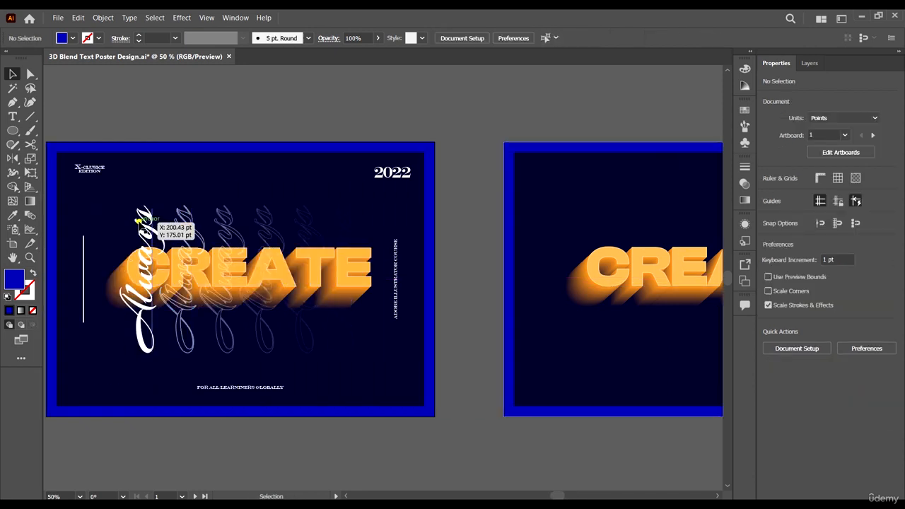
pyautogui.click(140, 221)
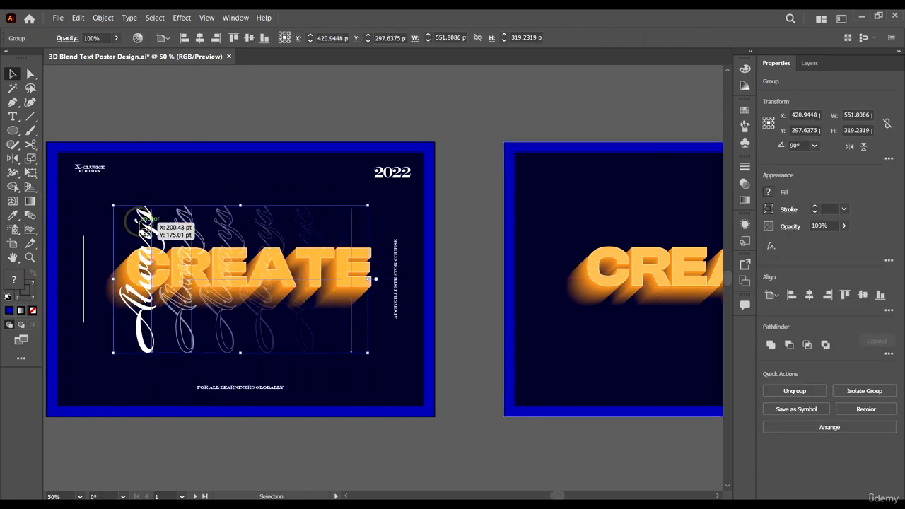
pyautogui.click(13, 115)
pyautogui.click(149, 230)
pyautogui.doubleClick(149, 230)
pyautogui.hotkey('ctrl', 'c')
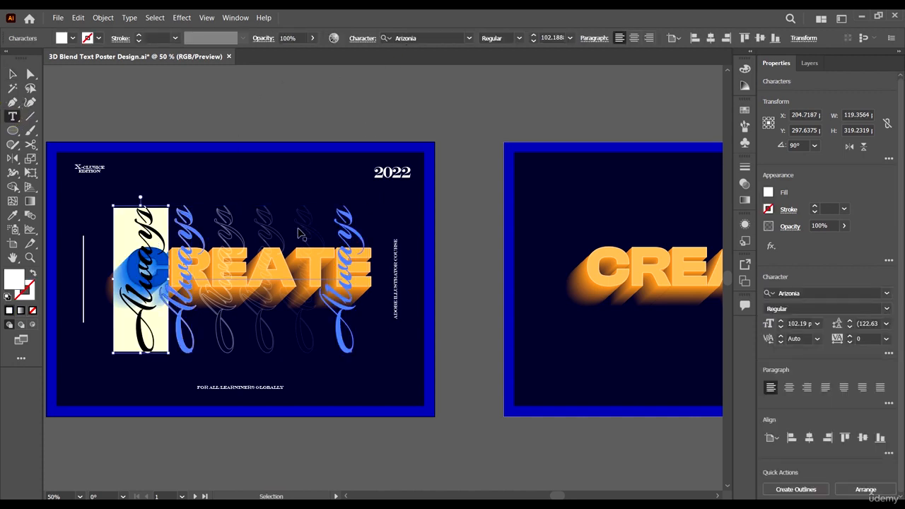
pyautogui.click(13, 74)
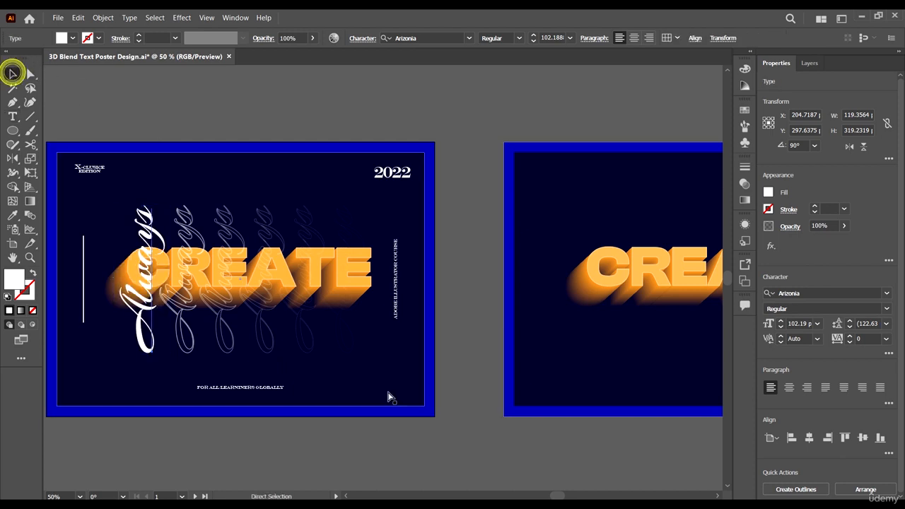
# - Create a new point text above the second artboard containing the copied word "Always" with its Arizonia formatting
pyautogui.hscroll(6, 374, 353)
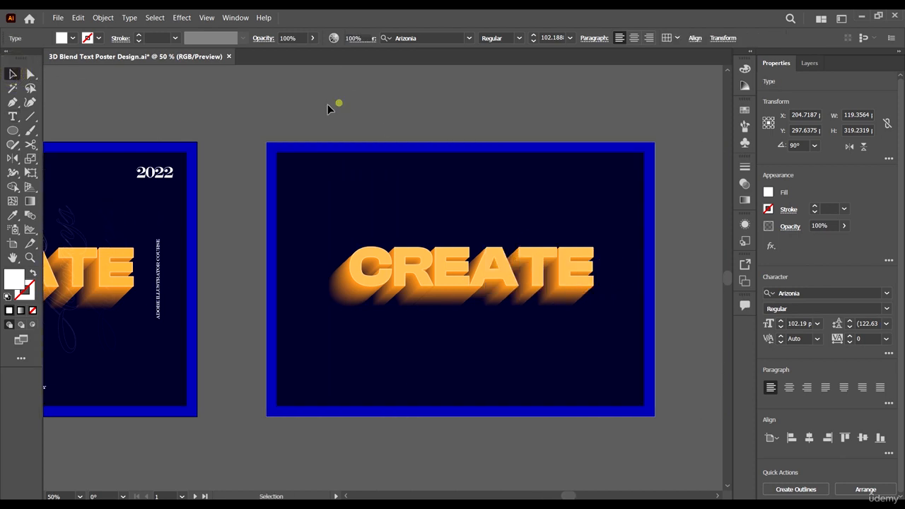
pyautogui.click(328, 104)
pyautogui.press('t')
pyautogui.click(311, 104)
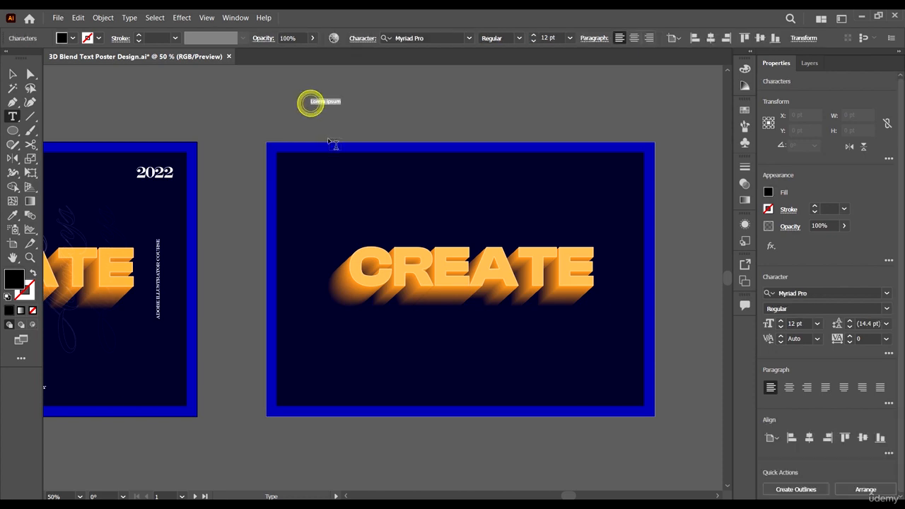
pyautogui.hotkey('ctrl', 'v')
pyautogui.click(12, 73)
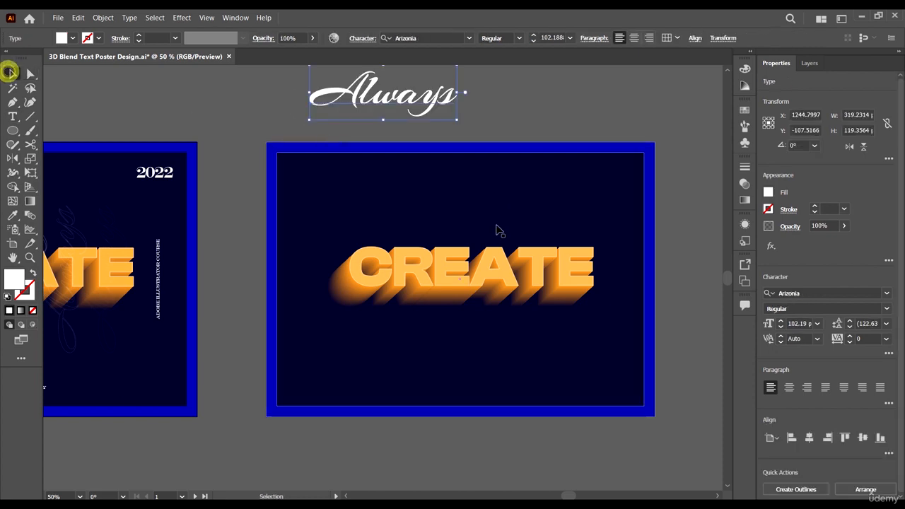
# - Rotate the Always text 90°, place it over the C and R of CREATE, and centre it vertically on the artboard
pyautogui.moveTo(438, 119); pyautogui.dragTo(463, 186)
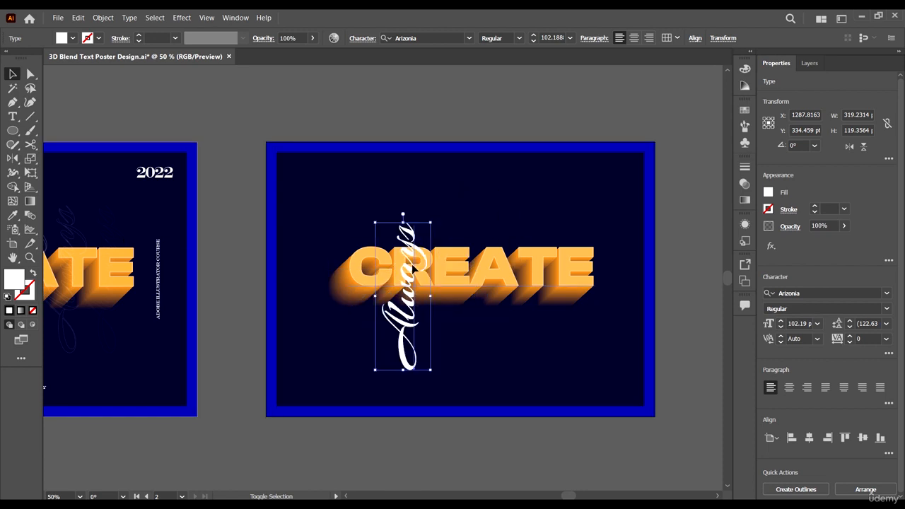
pyautogui.moveTo(419, 255); pyautogui.dragTo(415, 248)
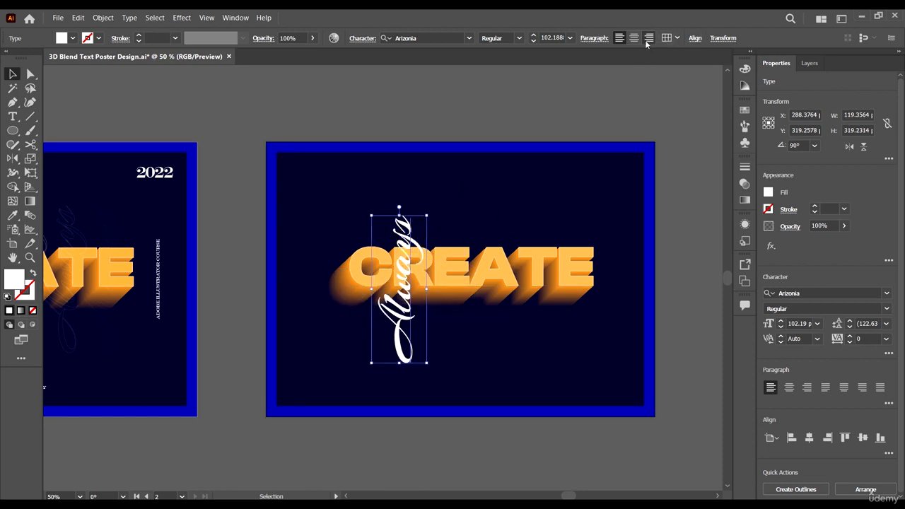
pyautogui.click(696, 39)
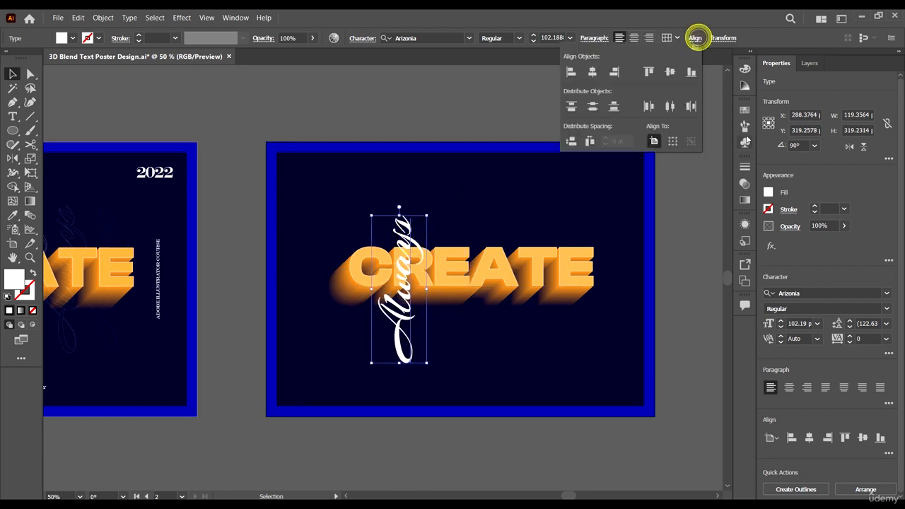
pyautogui.click(670, 71)
pyautogui.click(674, 267)
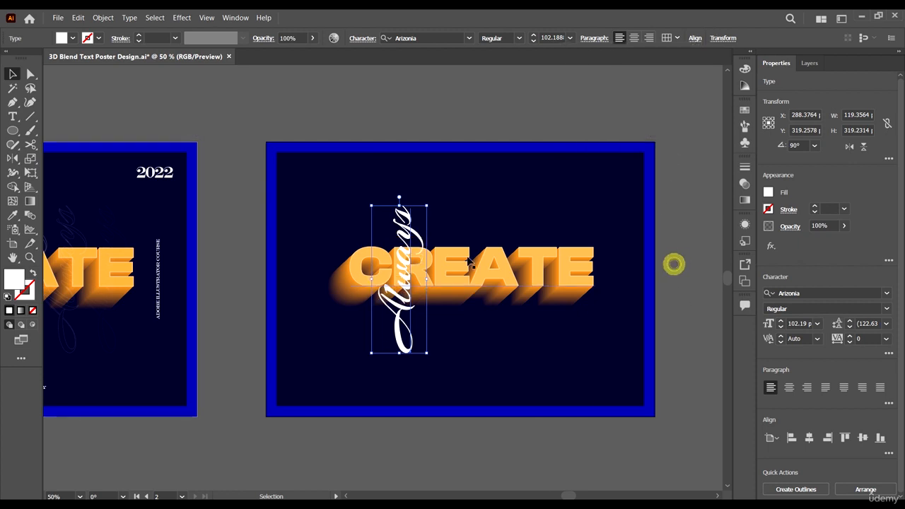
pyautogui.hotkey('ctrl', '-')
pyautogui.click(673, 300)
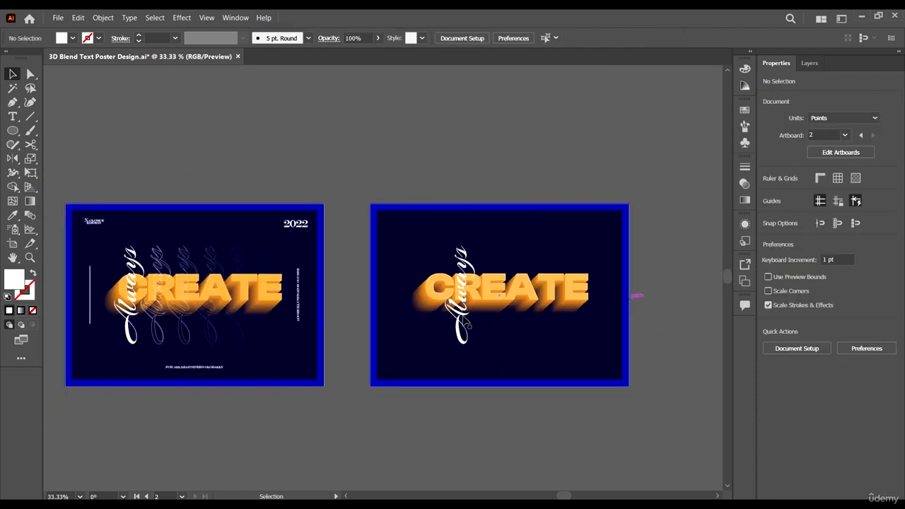
# - Move the new artboard's white Always text over the C of CREATE, and duplicate it horizontally over the final E
pyautogui.moveTo(459, 338); pyautogui.dragTo(444, 340)
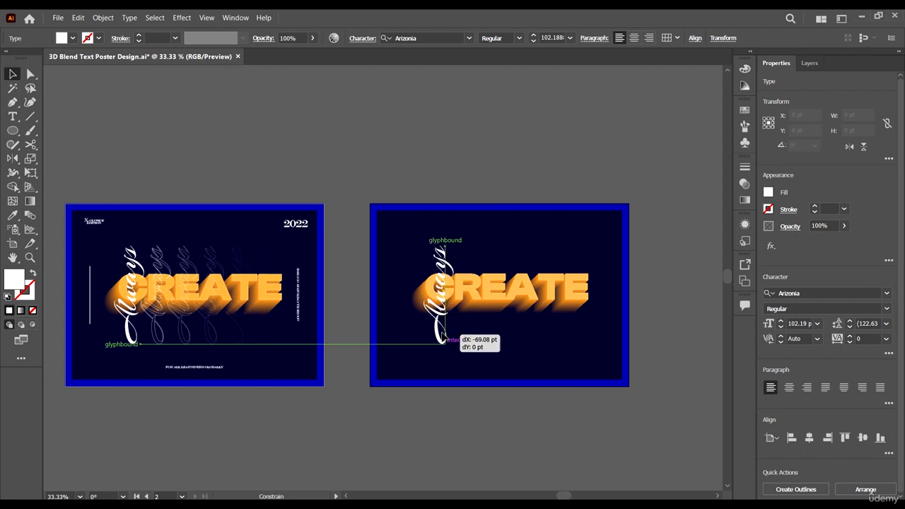
pyautogui.moveTo(443, 340); pyautogui.dragTo(581, 345)
pyautogui.click(442, 341)
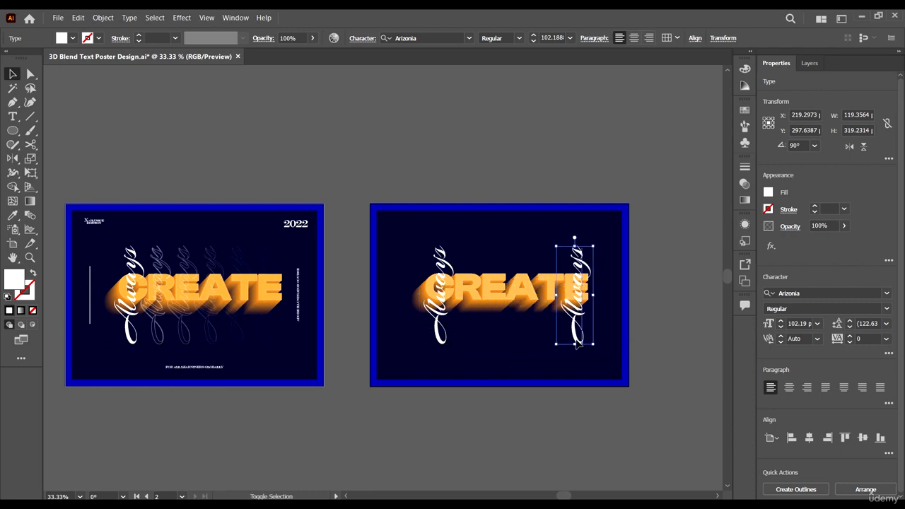
# - Swap fill and stroke on the Always copy over the E, giving it a 1 pt white outline without fill
pyautogui.hotkey('ctrl', '=')
pyautogui.hotkey('ctrl', '=')
pyautogui.scroll(4, 559, 201)
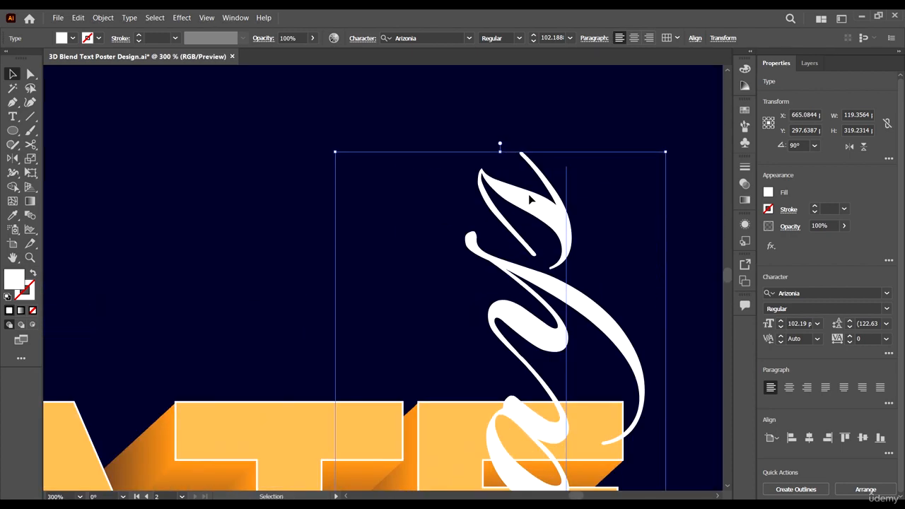
pyautogui.hotkey('shift', 'x')
pyautogui.hotkey('ctrl', '-')
pyautogui.hotkey('ctrl', '-')
pyautogui.hotkey('ctrl', '-')
pyautogui.hotkey('ctrl', '-')
pyautogui.hotkey('ctrl', '-')
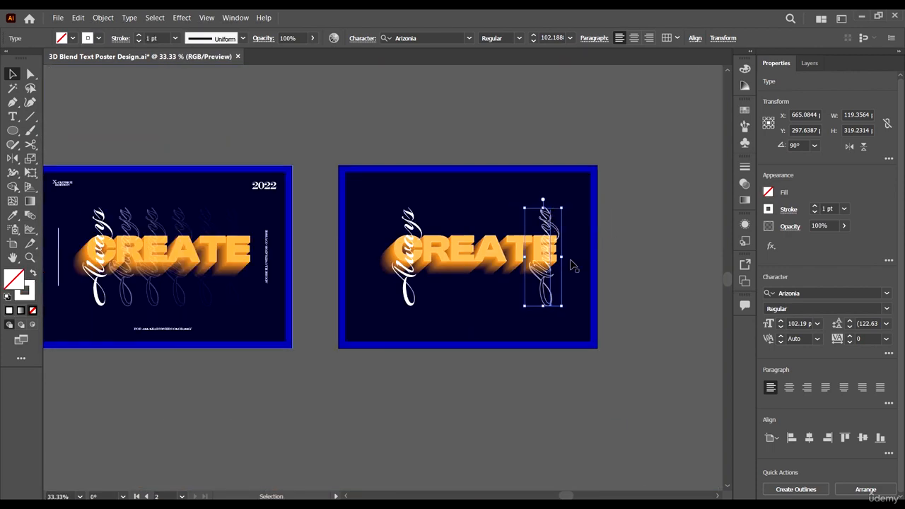
pyautogui.scroll(3, 577, 225)
pyautogui.scroll(-5, 332, 247)
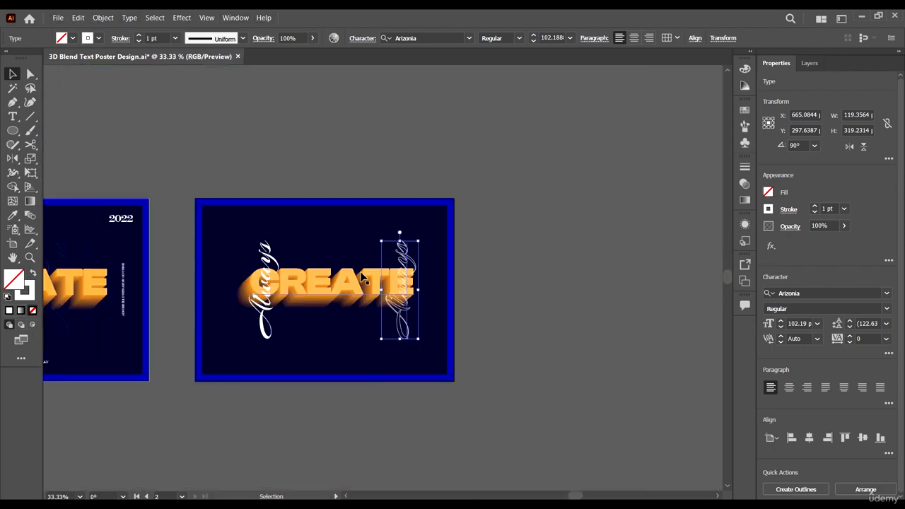
pyautogui.scroll(3, 354, 290)
pyautogui.scroll(1, 529, 358)
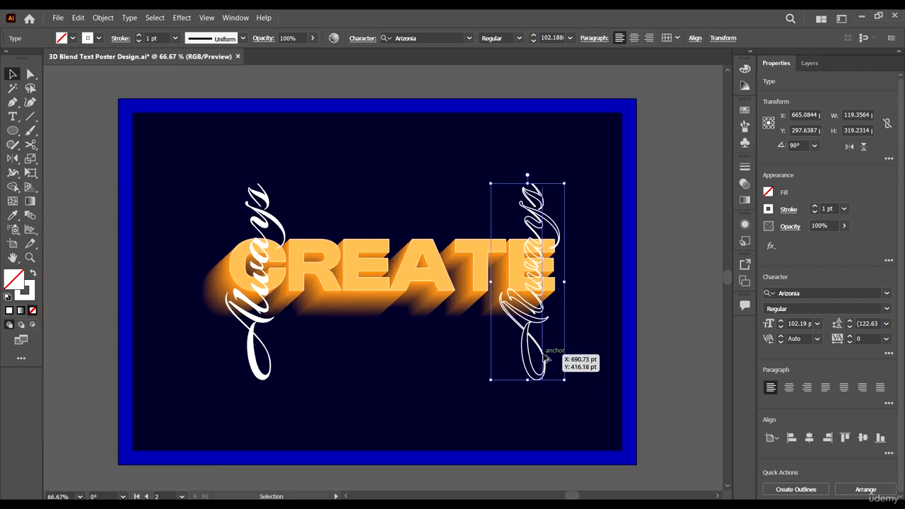
# - Reduce the opacity of the outlined Always copy over the E to 6%
pyautogui.moveTo(542, 355); pyautogui.dragTo(270, 361)
pyautogui.scroll(-1, 598, 392)
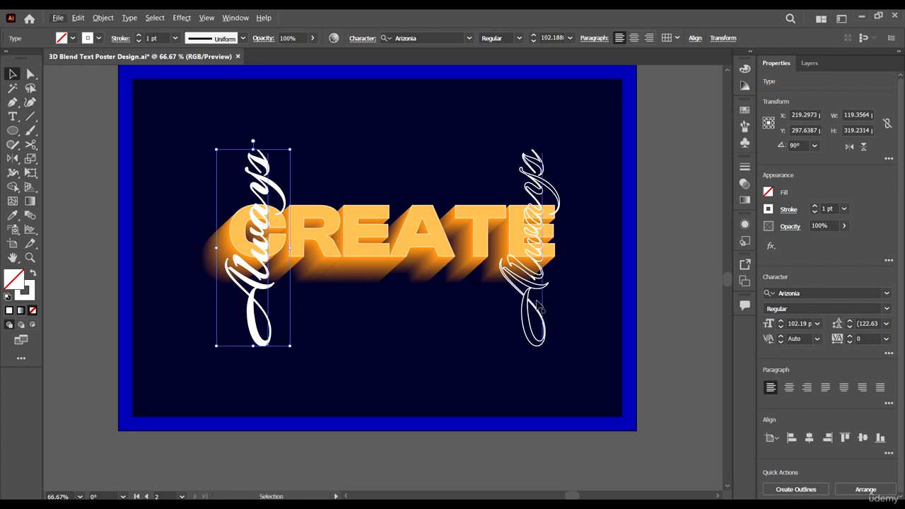
pyautogui.click(679, 261)
pyautogui.click(529, 300)
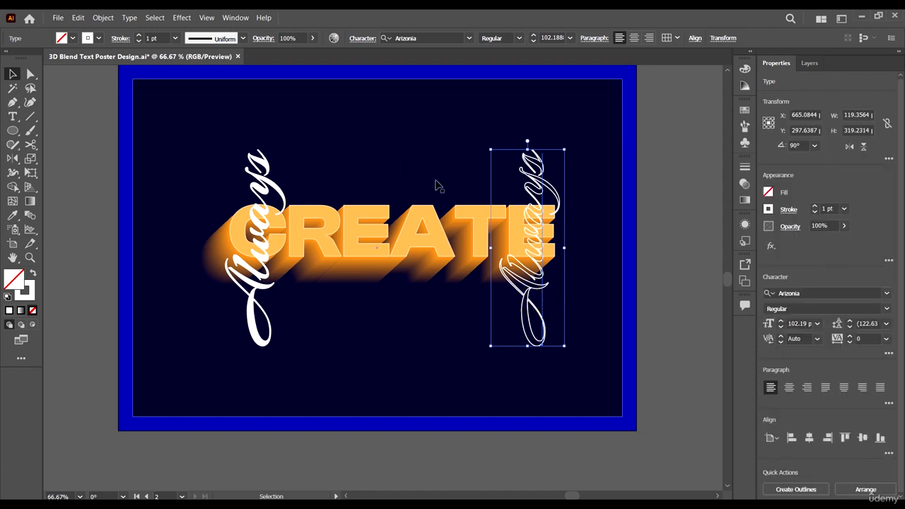
pyautogui.scroll(-1, 453, 196)
pyautogui.scroll(1, 174, 81)
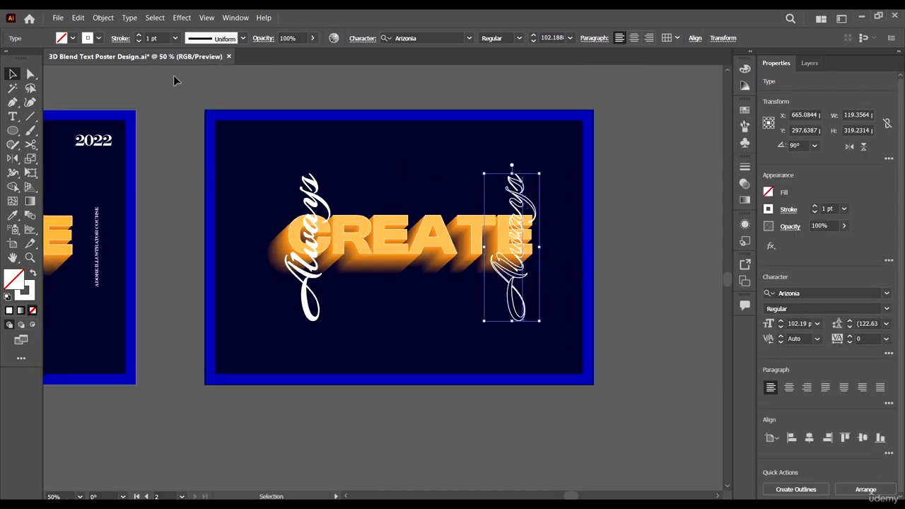
pyautogui.click(309, 38)
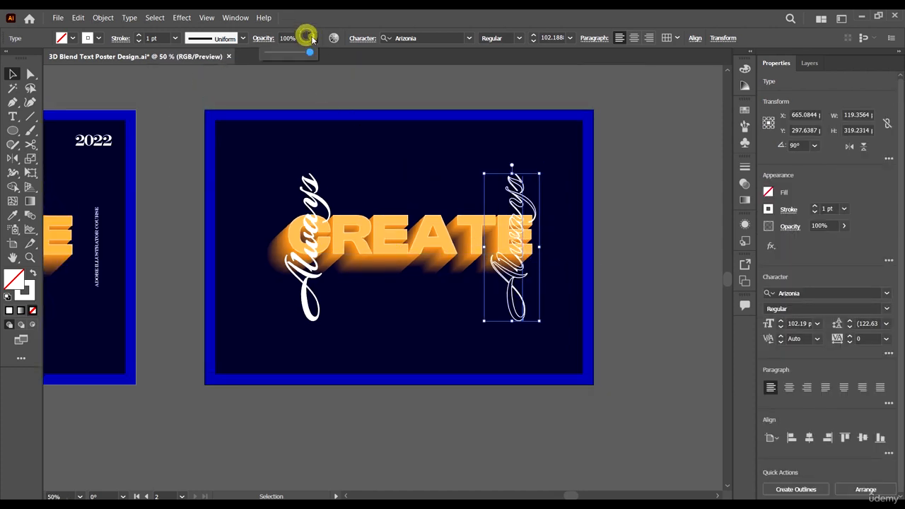
pyautogui.moveTo(263, 52); pyautogui.dragTo(276, 55)
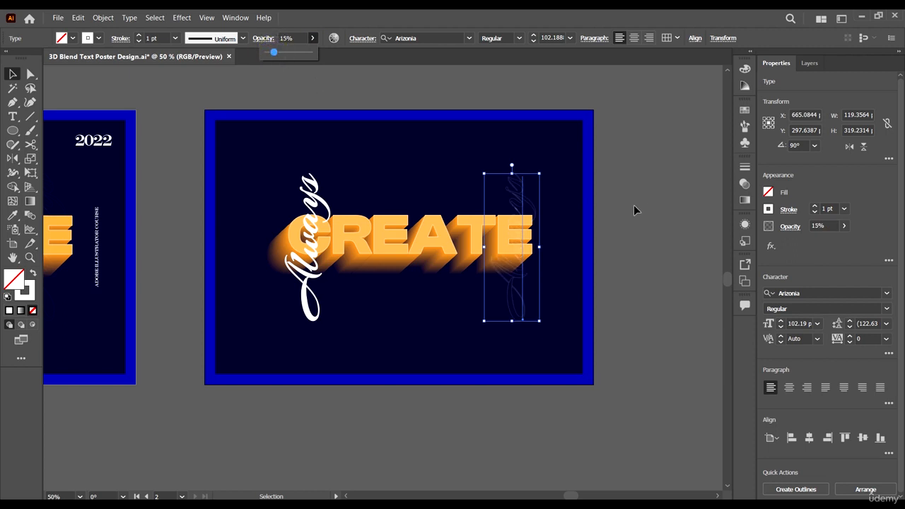
pyautogui.click(293, 36)
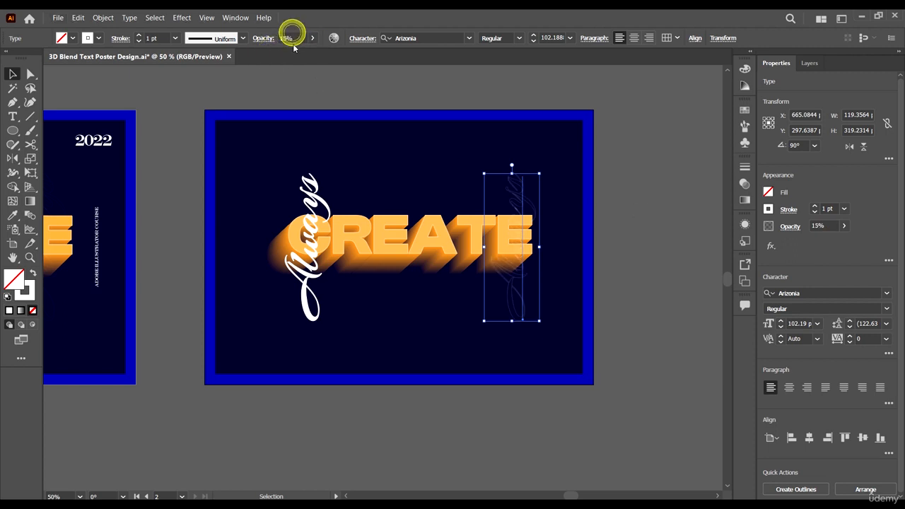
pyautogui.write('11')
pyautogui.press('Return')
pyautogui.click(319, 94)
pyautogui.hscroll(-3, 293, 131)
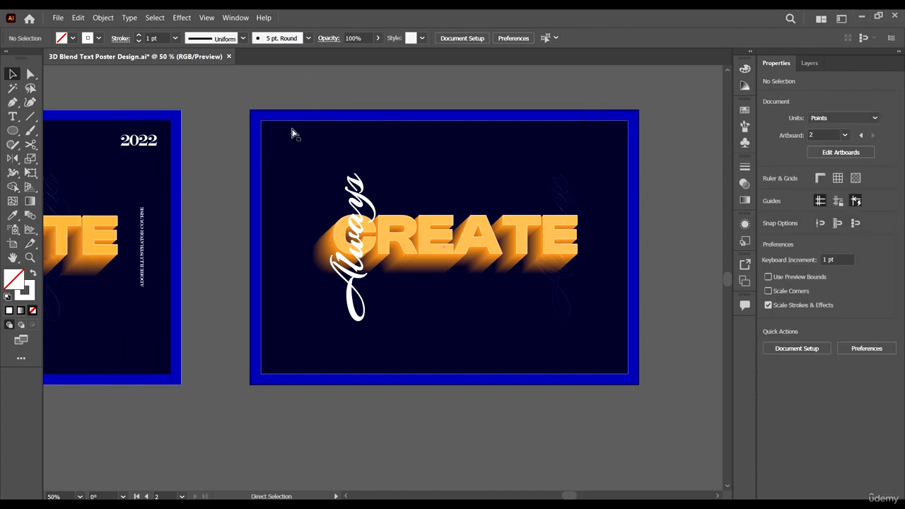
# - Make a blend between the solid Always over the C and the faint outlined Always over the E
pyautogui.press('a')
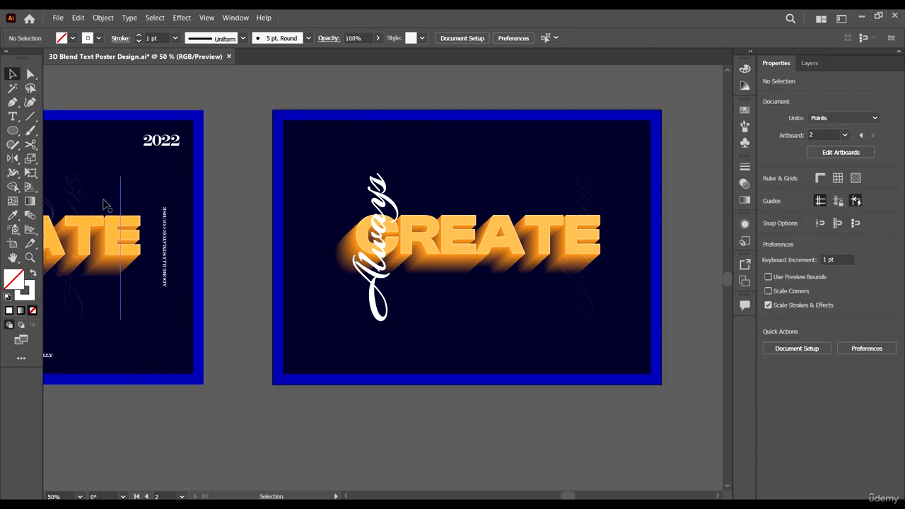
pyautogui.hscroll(2, 584, 292)
pyautogui.press('v')
pyautogui.click(551, 291)
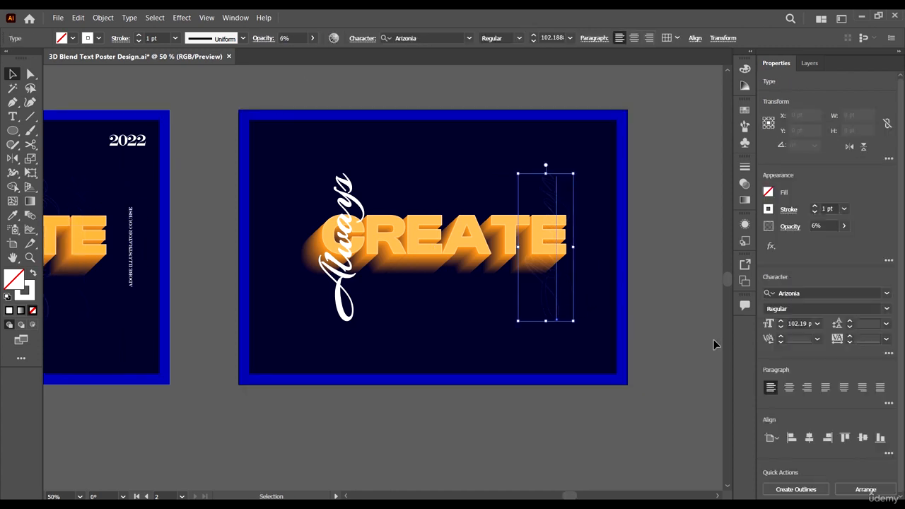
pyautogui.hscroll(2, 670, 289)
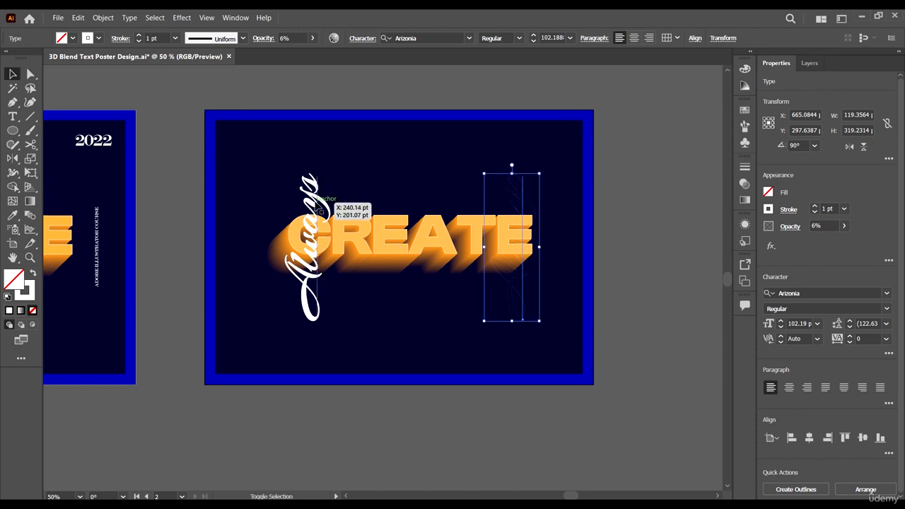
pyautogui.keyDown('shift'); pyautogui.click(349, 201); pyautogui.keyUp('shift')
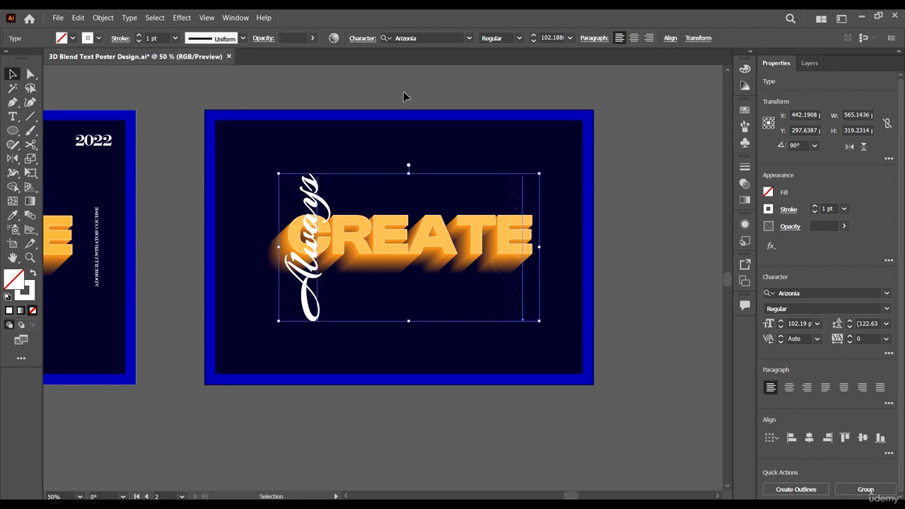
pyautogui.click(104, 18)
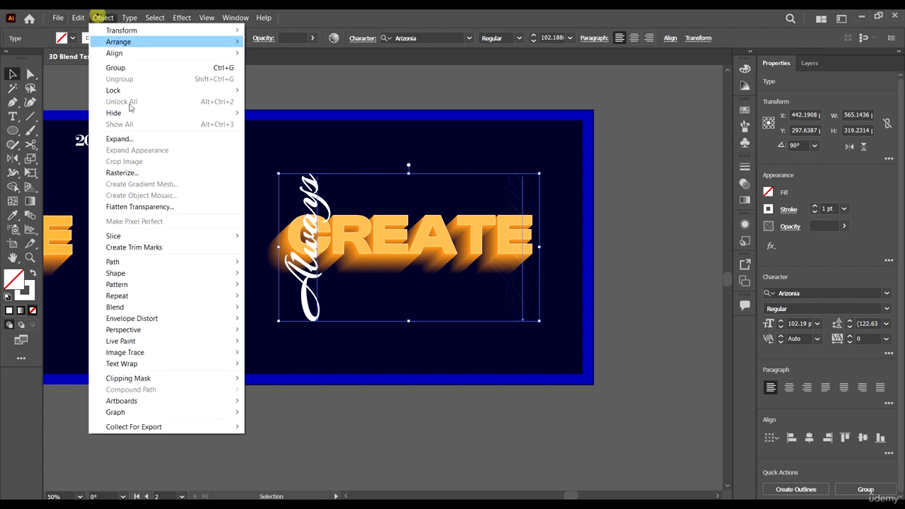
pyautogui.click(202, 307)
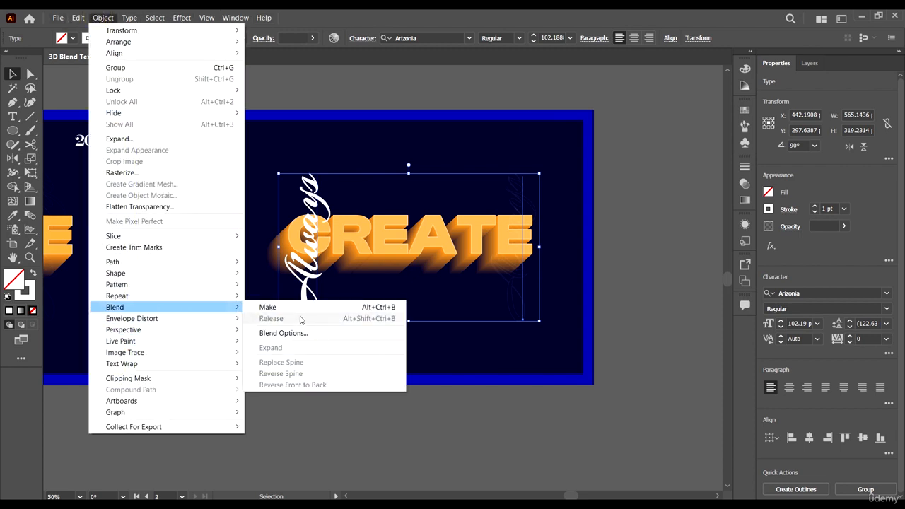
pyautogui.click(297, 308)
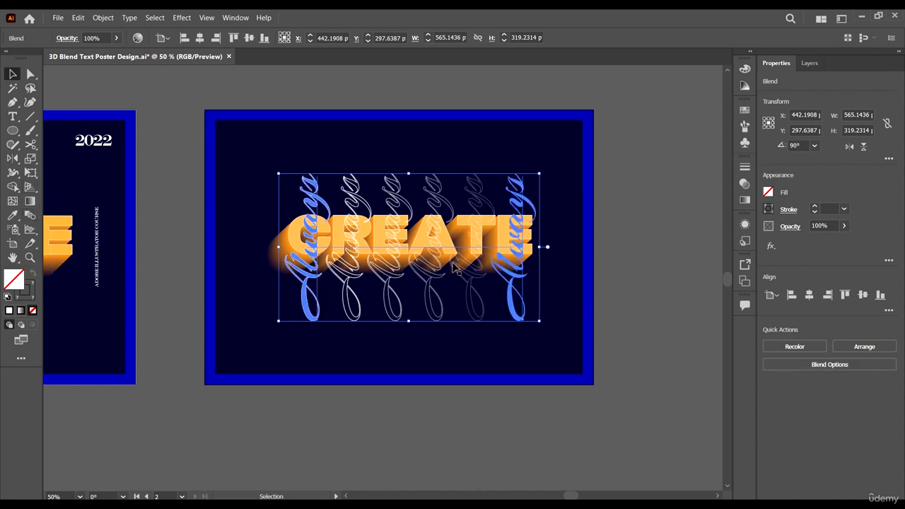
pyautogui.scroll(-1, 464, 271)
pyautogui.scroll(1, 523, 249)
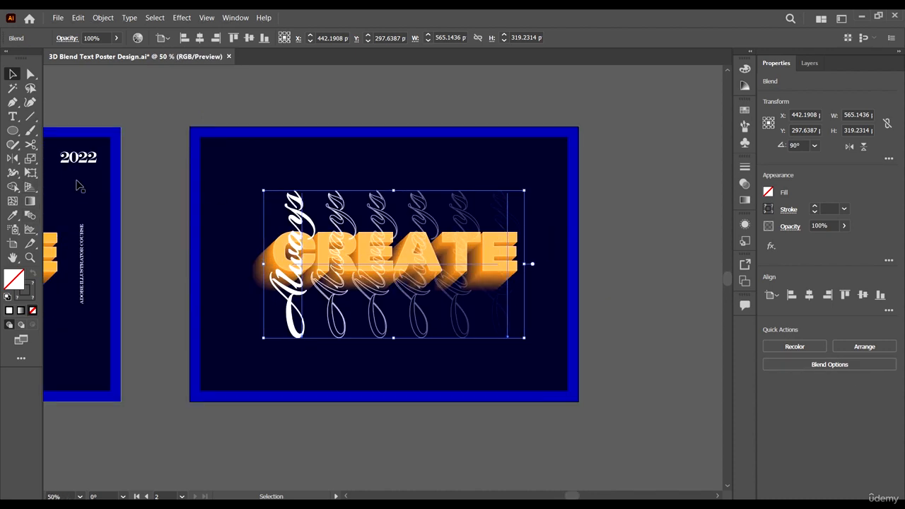
# - Try a spacing of 6 specified steps on the Always blend, and undo that change
pyautogui.doubleClick(30, 215)
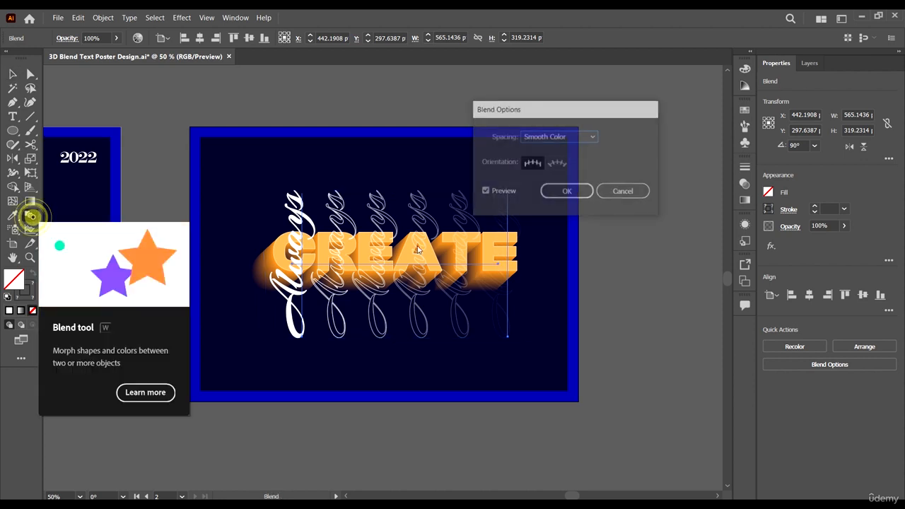
pyautogui.click(580, 135)
pyautogui.click(584, 162)
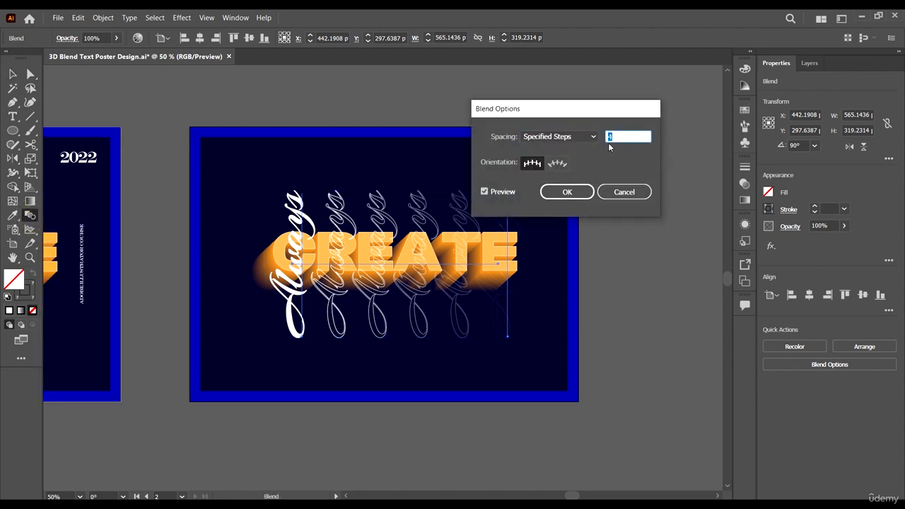
pyautogui.write('6')
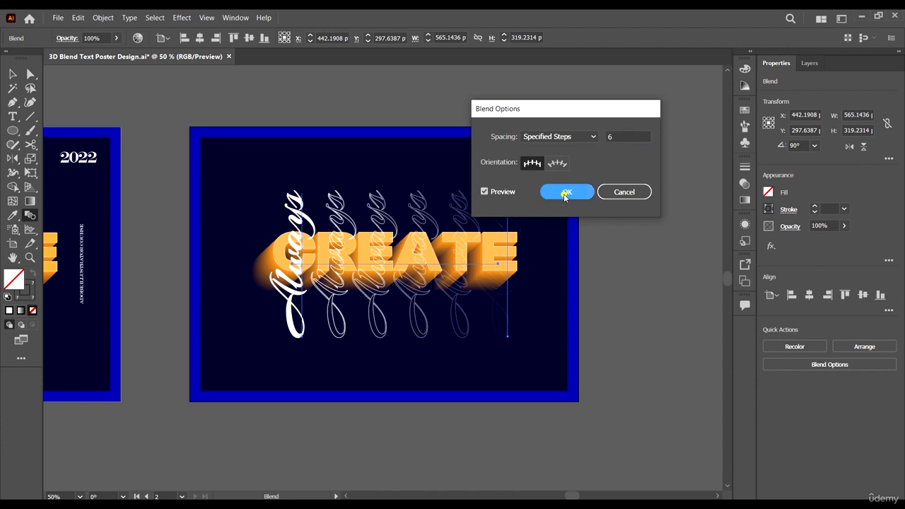
pyautogui.click(568, 191)
pyautogui.scroll(-1, 646, 325)
pyautogui.press('v')
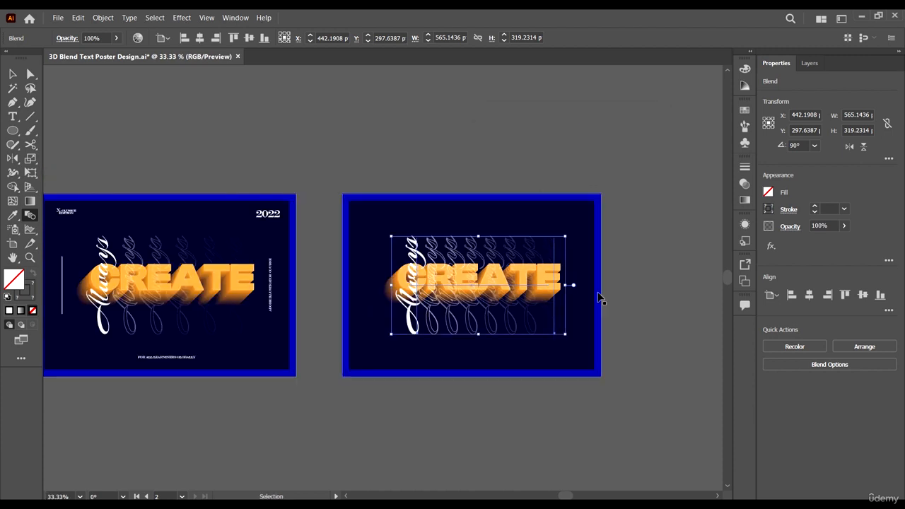
pyautogui.press('w')
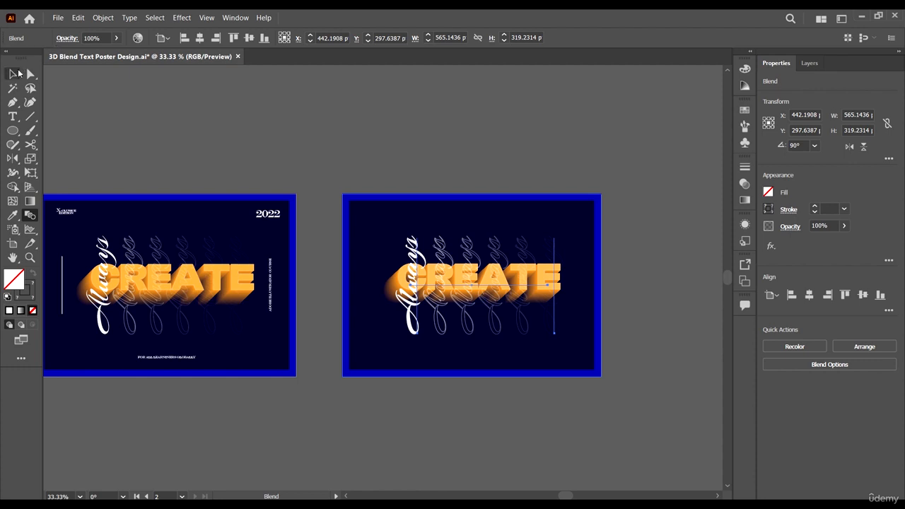
pyautogui.click(12, 74)
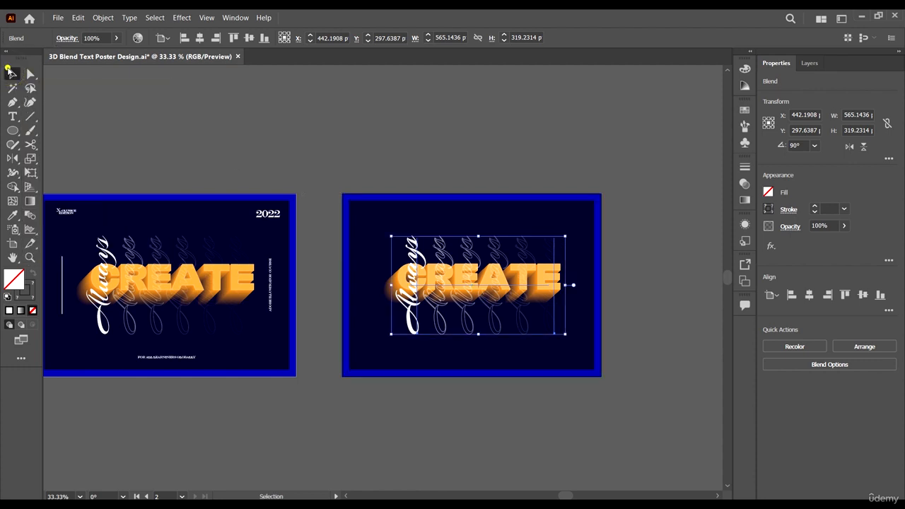
pyautogui.click(501, 165)
# - Isolate the Always blend, lower the opacity of its end text over the E to 3%, and leave isolation
pyautogui.scroll(5, 622, 248)
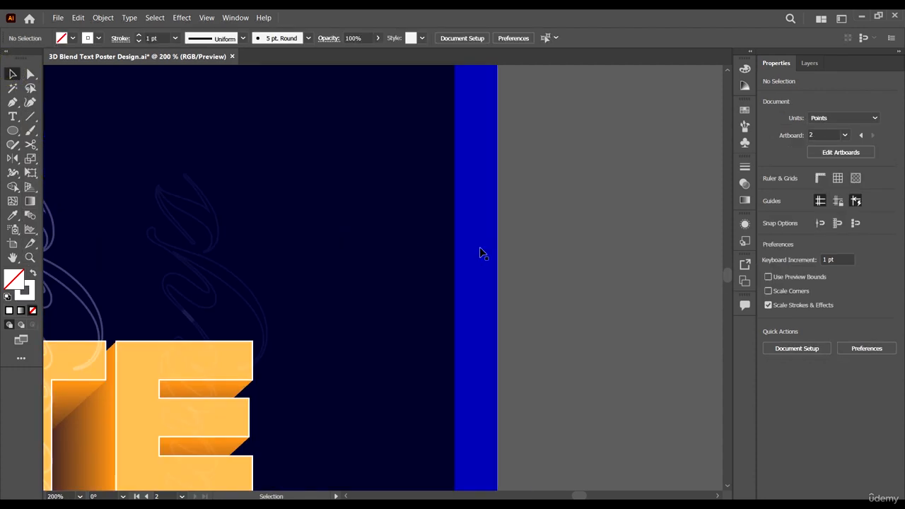
pyautogui.doubleClick(242, 276)
pyautogui.scroll(-4, 338, 319)
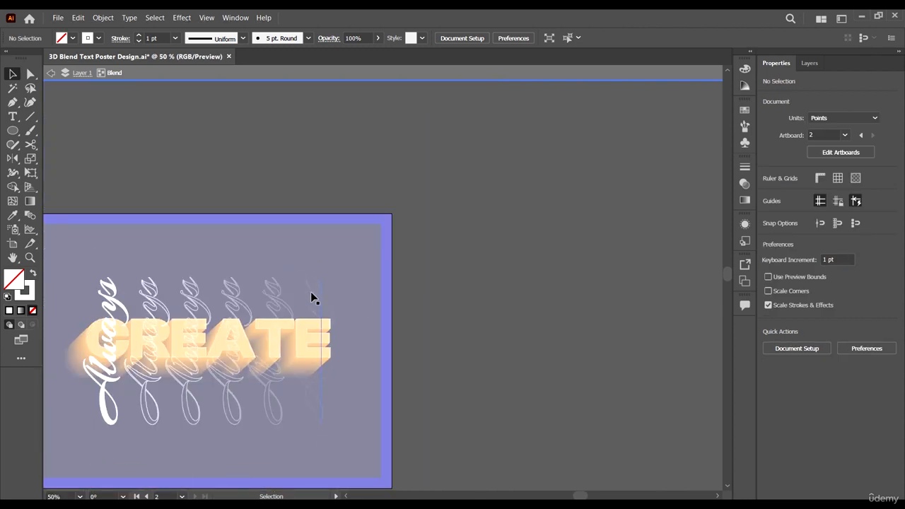
pyautogui.click(314, 290)
pyautogui.click(292, 37)
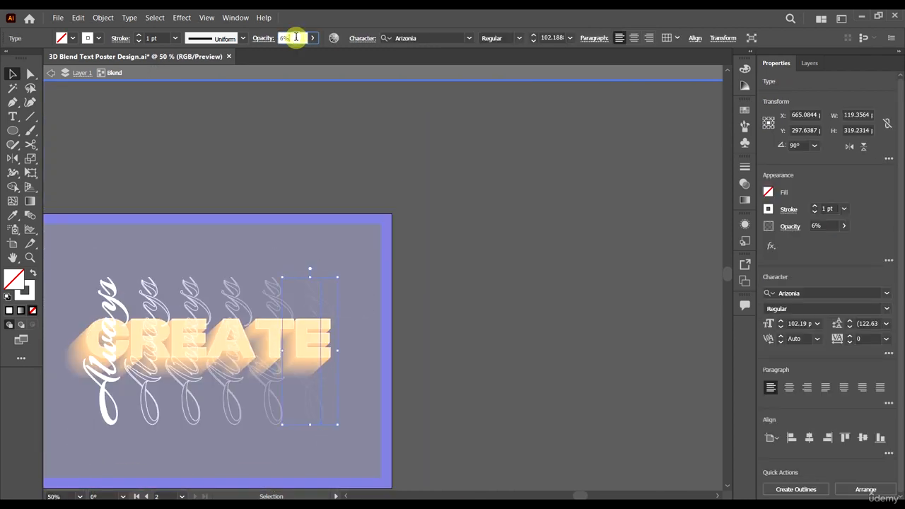
pyautogui.write('4')
pyautogui.press('Return')
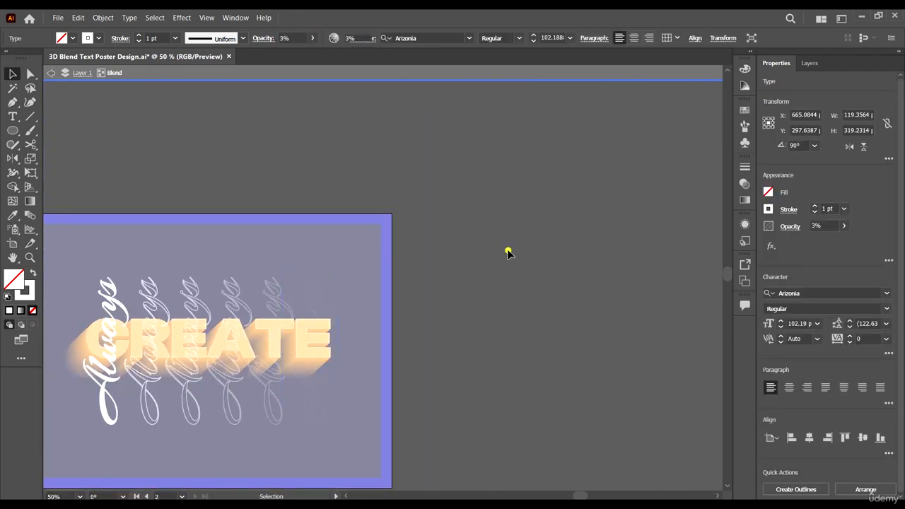
pyautogui.doubleClick(510, 250)
pyautogui.scroll(-2, 563, 279)
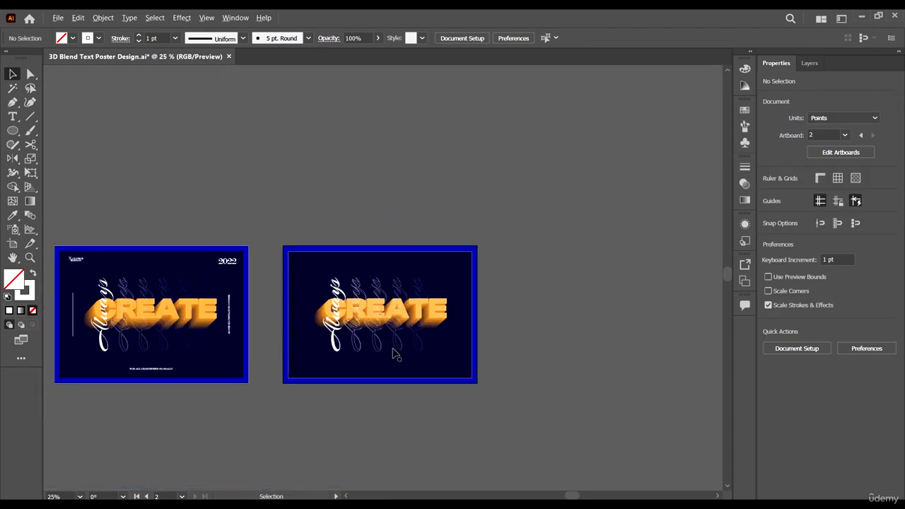
# - Select the small text group on the original poster and examine its X-CLUSICE EDITION and 2022 corner texts
pyautogui.scroll(1, 410, 354)
pyautogui.hscroll(-1, 420, 360)
pyautogui.hscroll(-2, 551, 375)
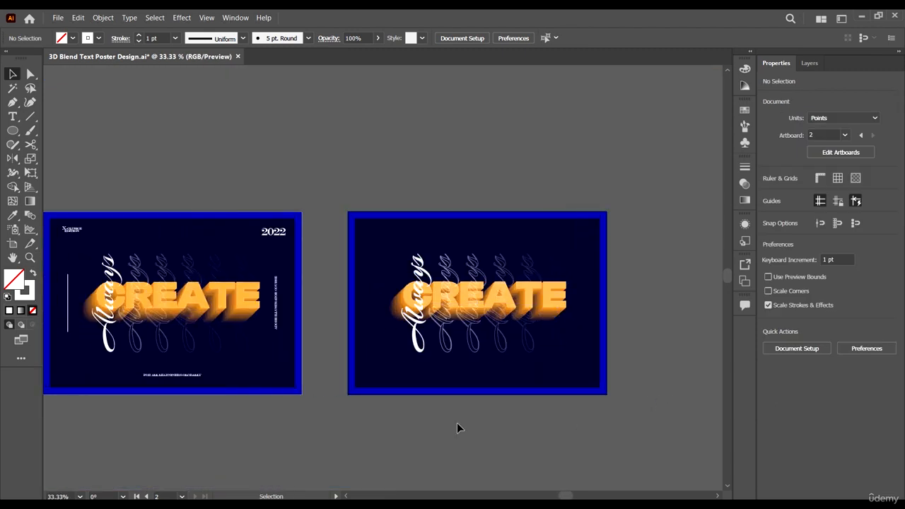
pyautogui.click(188, 376)
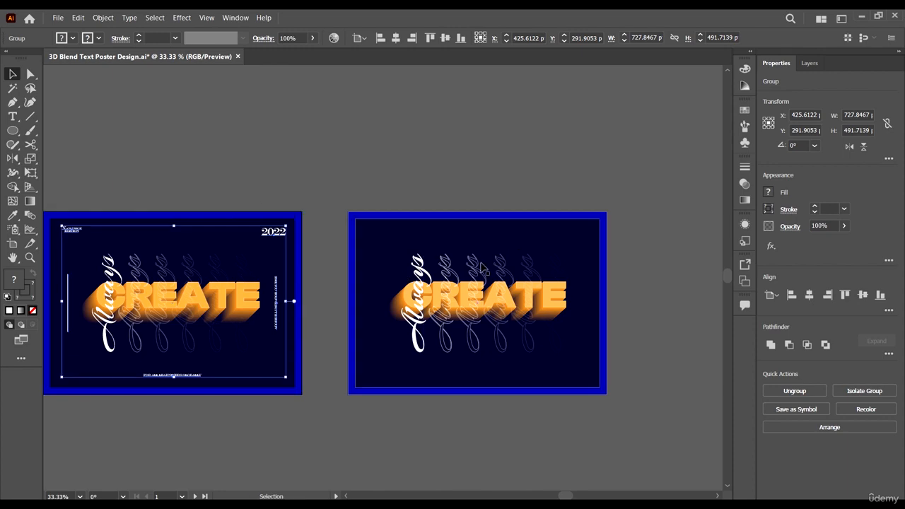
pyautogui.hscroll(-1, 145, 297)
pyautogui.hscroll(-3, 143, 296)
pyautogui.scroll(4, 103, 228)
pyautogui.scroll(3, 155, 216)
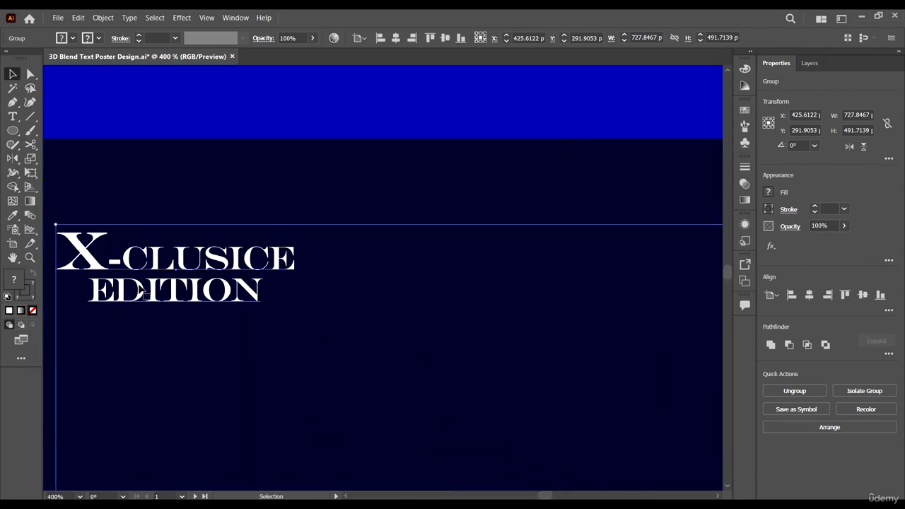
pyautogui.scroll(-6, 103, 275)
pyautogui.scroll(4, 408, 239)
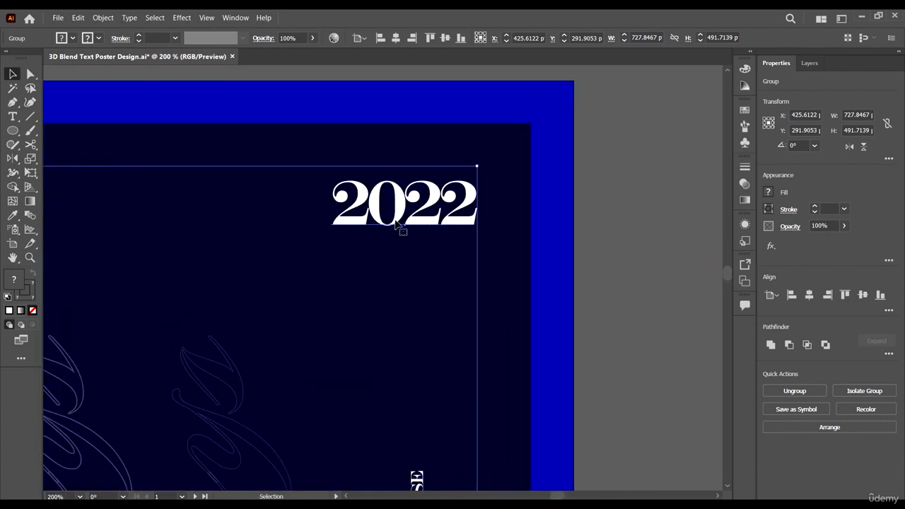
pyautogui.scroll(-3, 402, 236)
pyautogui.scroll(-3, 400, 236)
pyautogui.scroll(3, 370, 337)
pyautogui.scroll(-3, 251, 314)
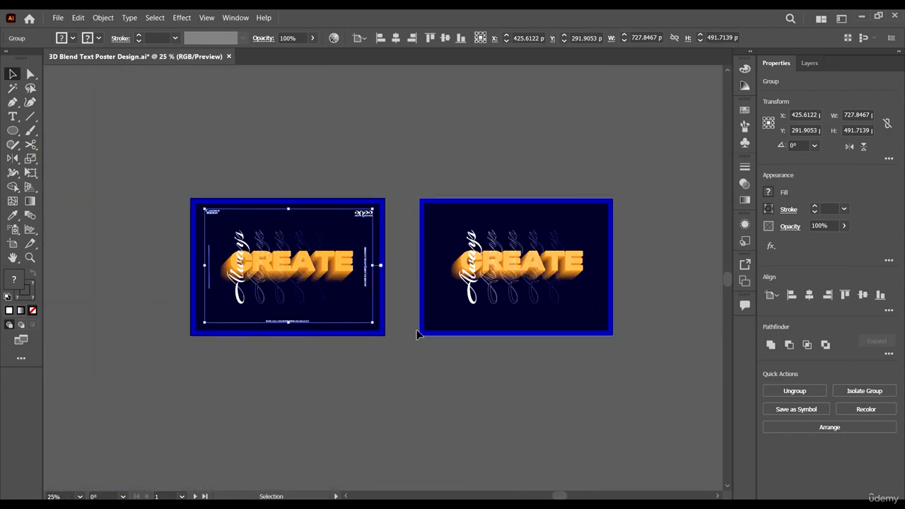
# - Copy the original poster's small text group onto the new artboard and centre it horizontally and vertically
pyautogui.hscroll(2, 478, 229)
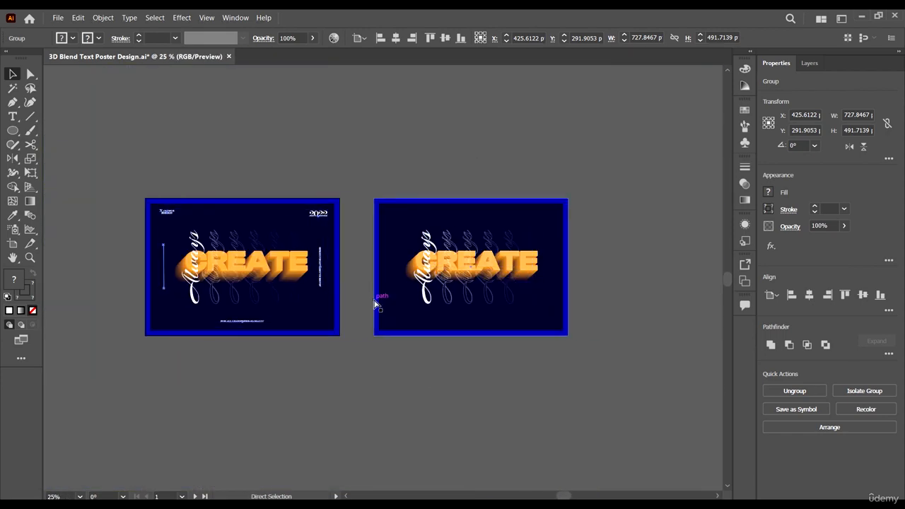
pyautogui.click(522, 207)
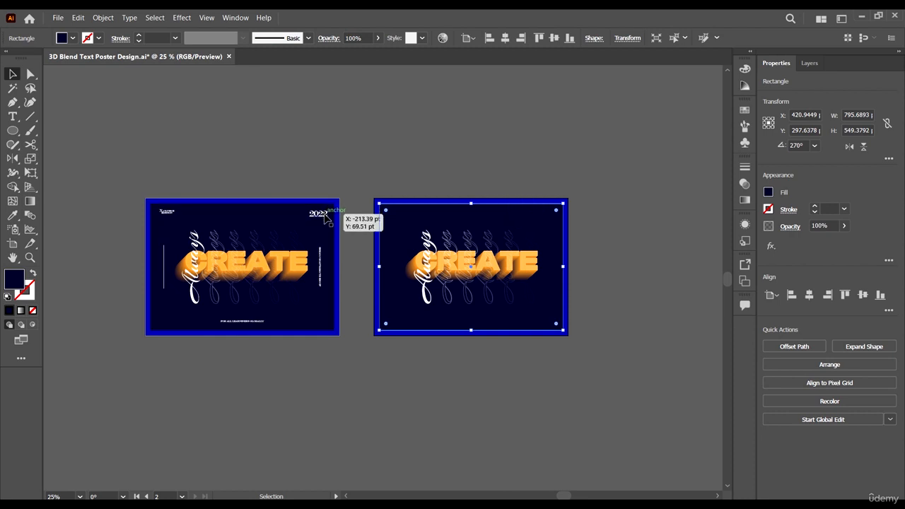
pyautogui.hotkey('ctrl', 'v')
pyautogui.moveTo(463, 225); pyautogui.dragTo(543, 217)
pyautogui.click(396, 37)
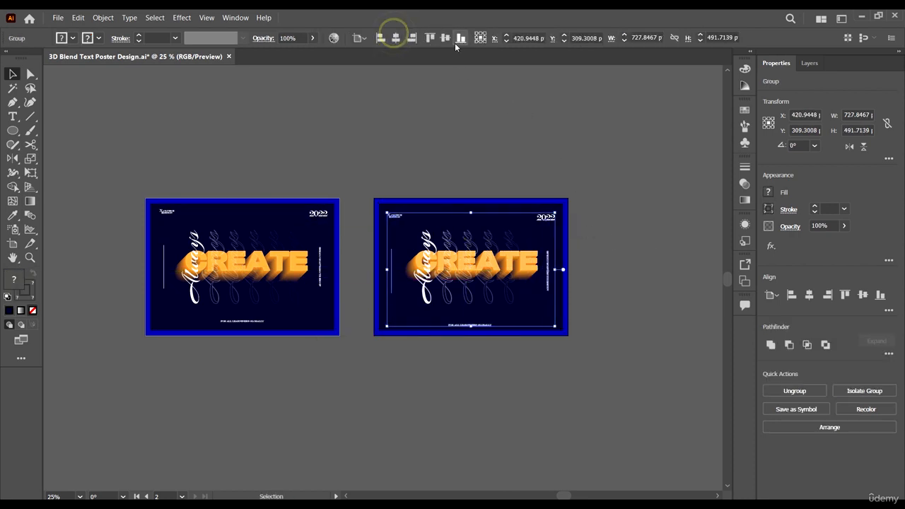
pyautogui.click(444, 37)
pyautogui.click(651, 266)
# - Compare the new poster with the original and save the document
pyautogui.scroll(2, 643, 291)
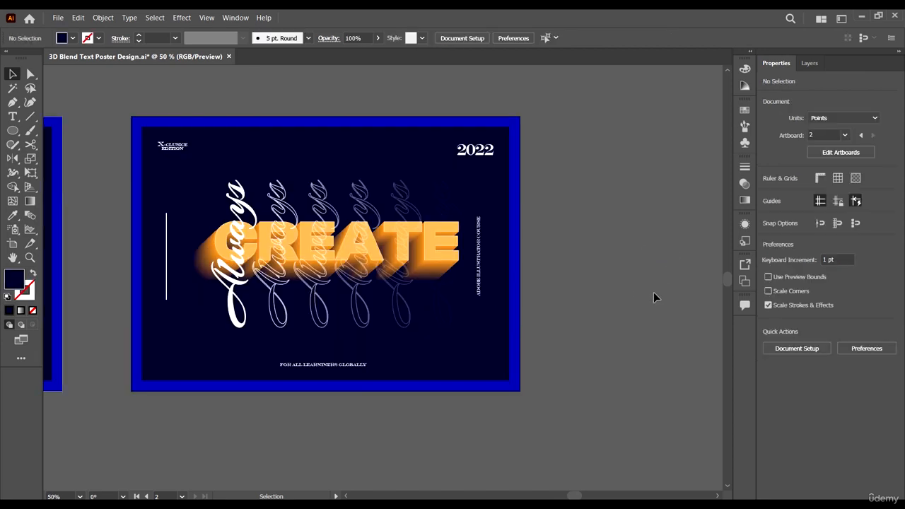
pyautogui.scroll(-1, 620, 293)
pyautogui.hscroll(-3, 513, 323)
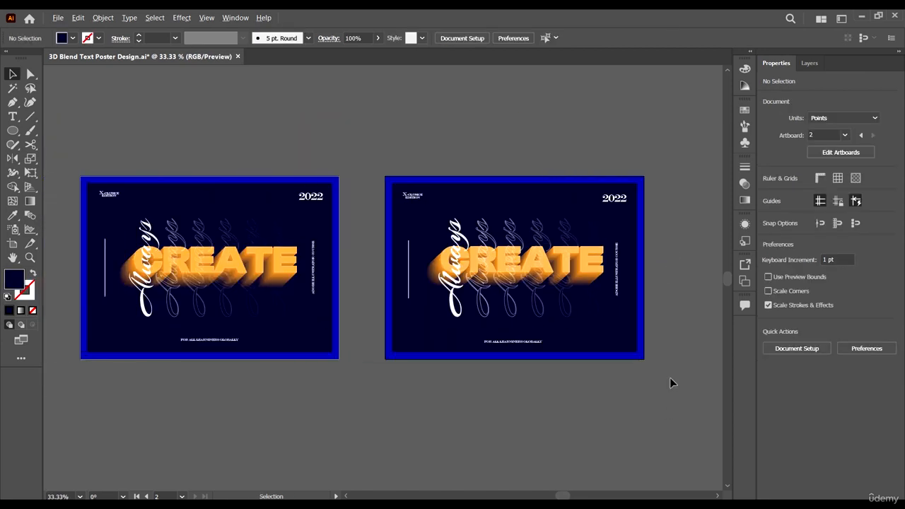
pyautogui.press('a')
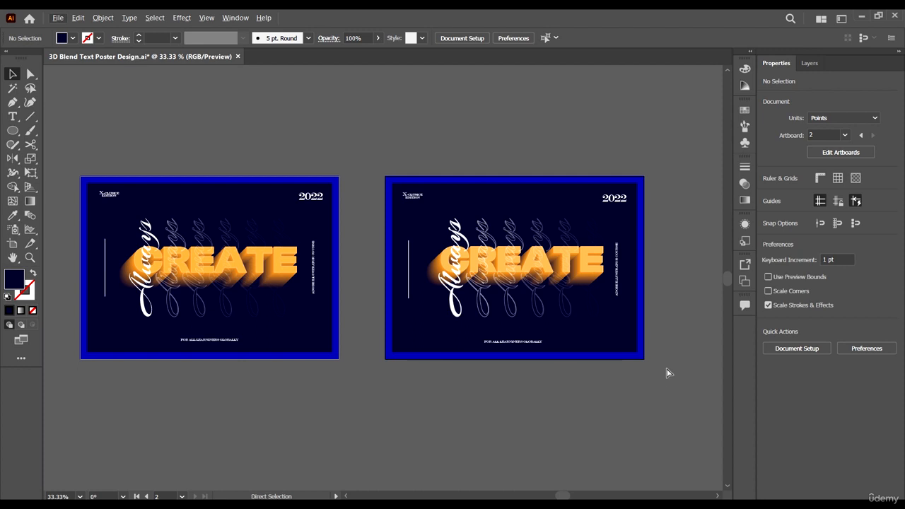
pyautogui.press('v')
pyautogui.hotkey('ctrl', 's')
pyautogui.scroll(-1, 664, 354)
pyautogui.scroll(1, 494, 271)
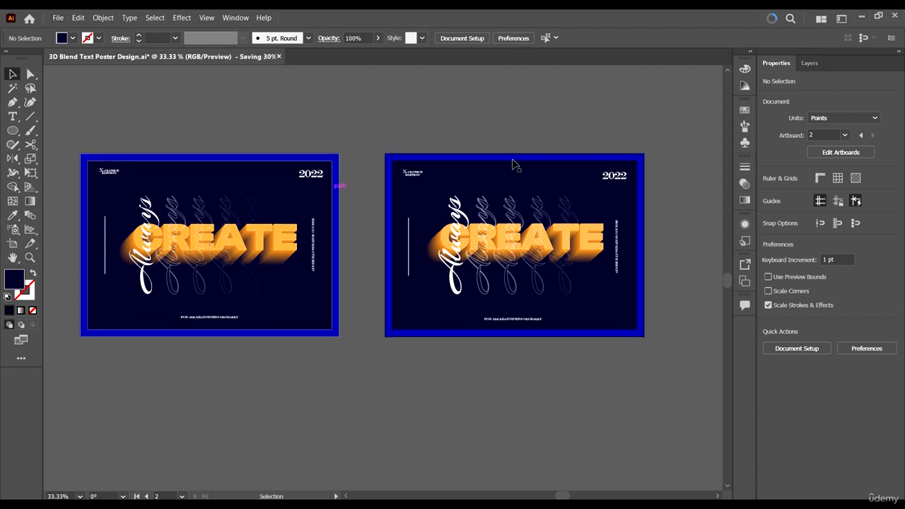
pyautogui.click(58, 18)
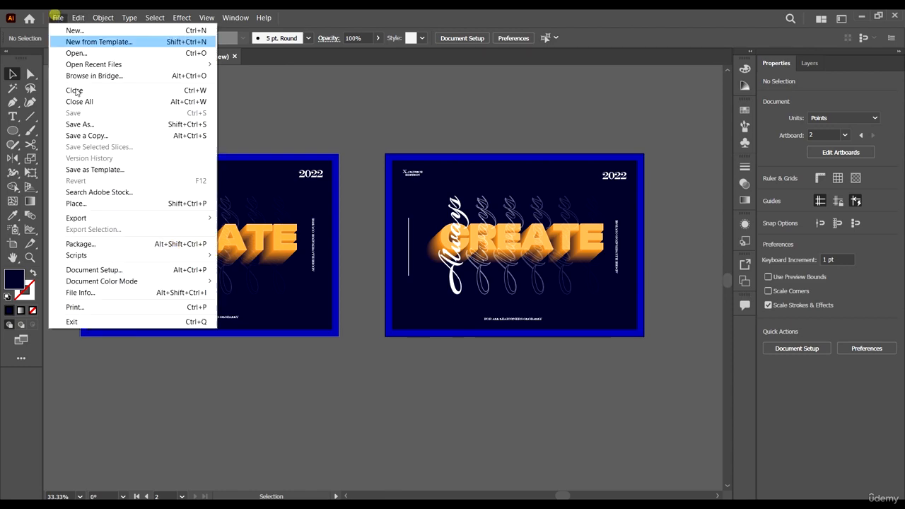
pyautogui.moveTo(76, 218)
pyautogui.click(537, 99)
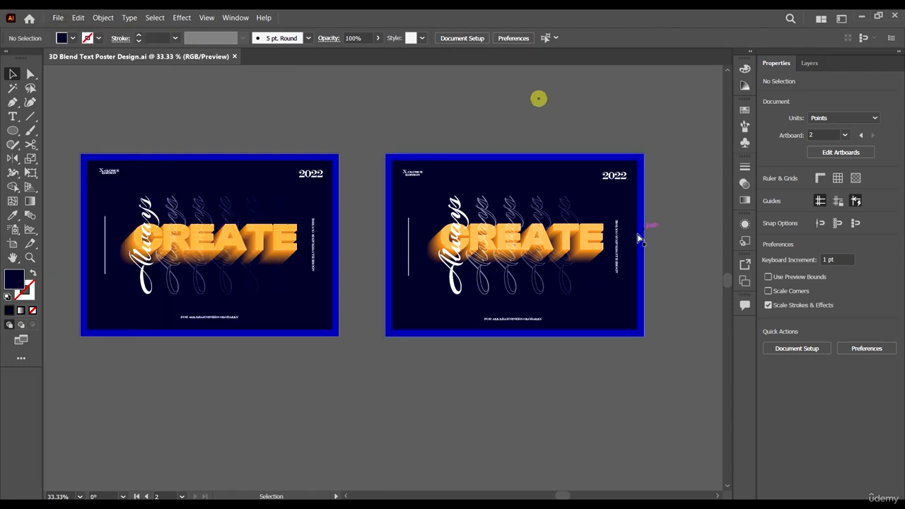
# - Examine the recreated poster up close and compare its overall look with the original beside it
pyautogui.hscroll(3, 630, 254)
pyautogui.scroll(2, 544, 240)
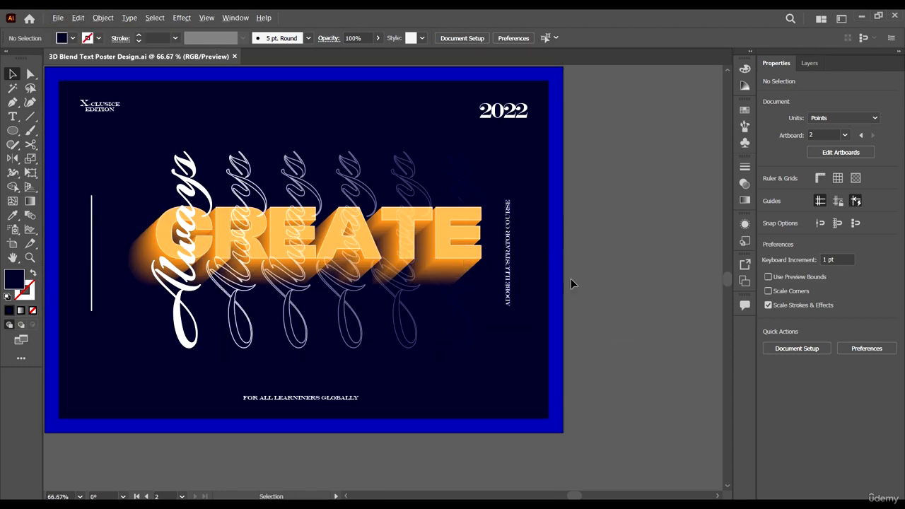
pyautogui.scroll(-1, 569, 273)
pyautogui.scroll(1, 423, 237)
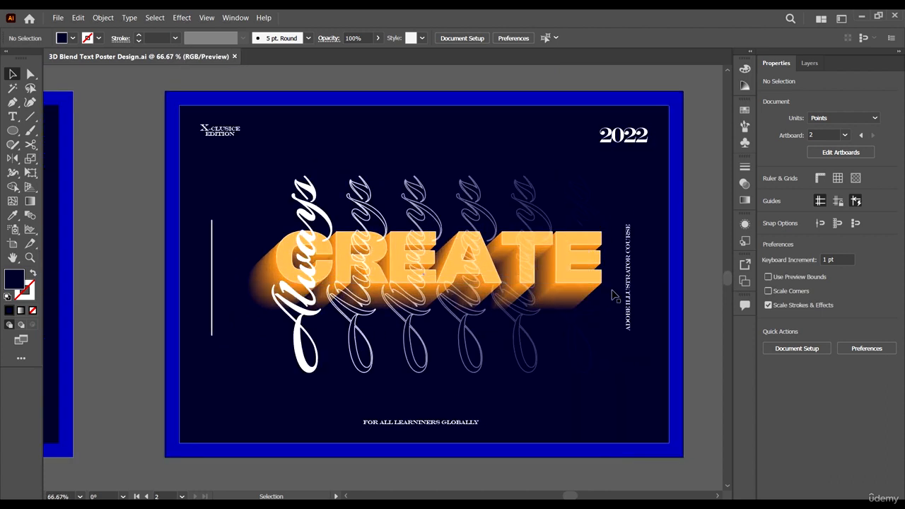
pyautogui.hscroll(1, 664, 313)
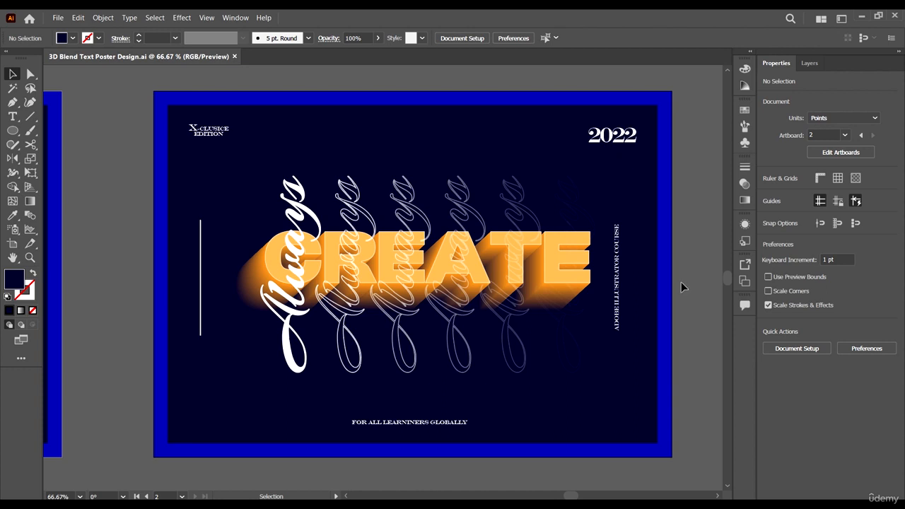
pyautogui.scroll(-3, 574, 297)
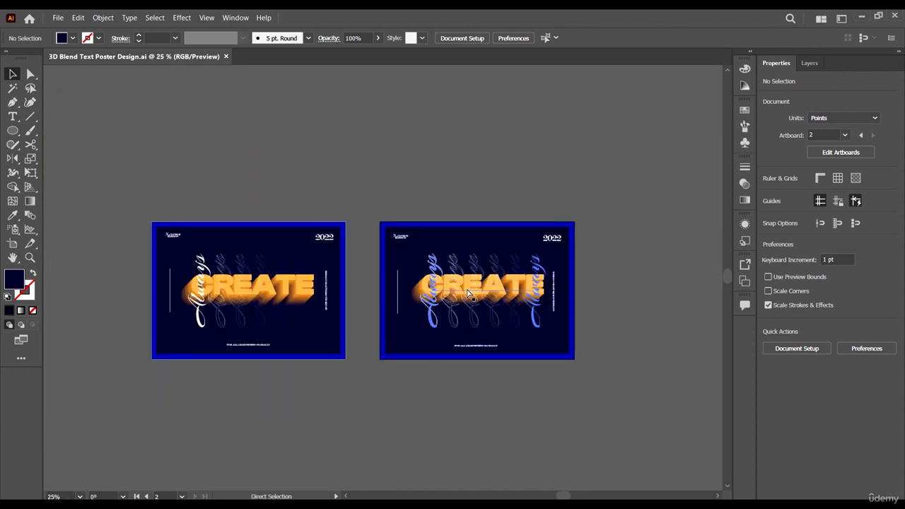
pyautogui.hscroll(3, 467, 290)
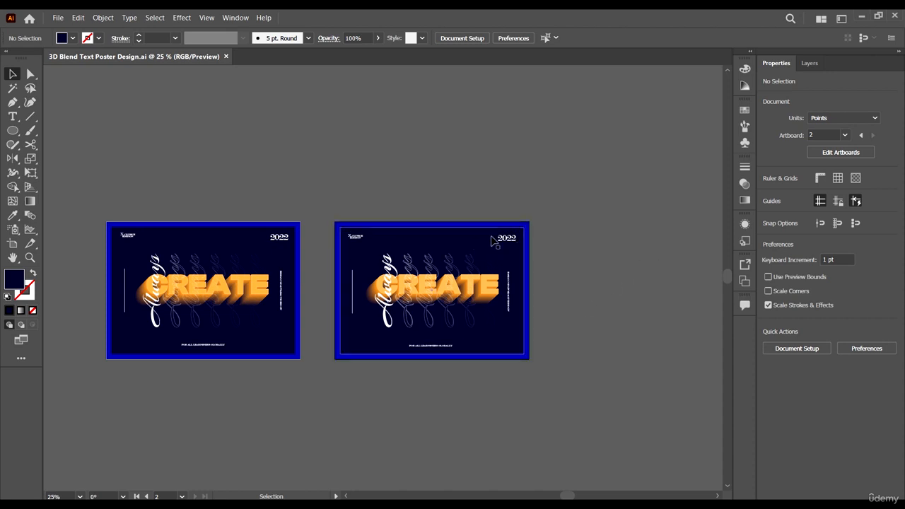
pyautogui.hscroll(1, 538, 269)
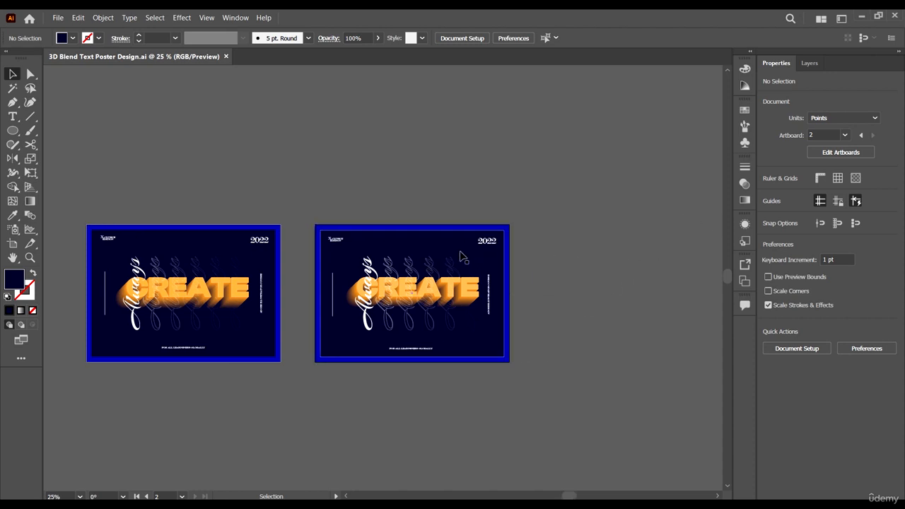
pyautogui.scroll(-2, 530, 283)
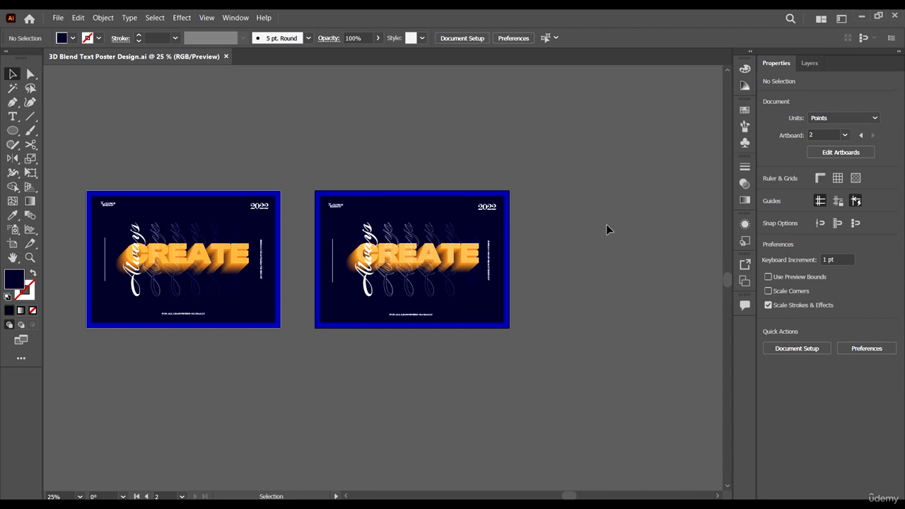
pyautogui.scroll(1, 574, 313)
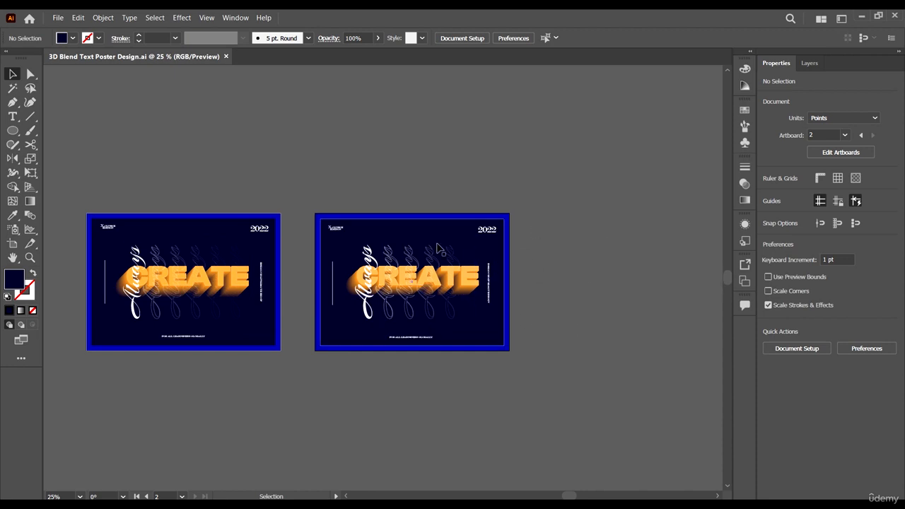